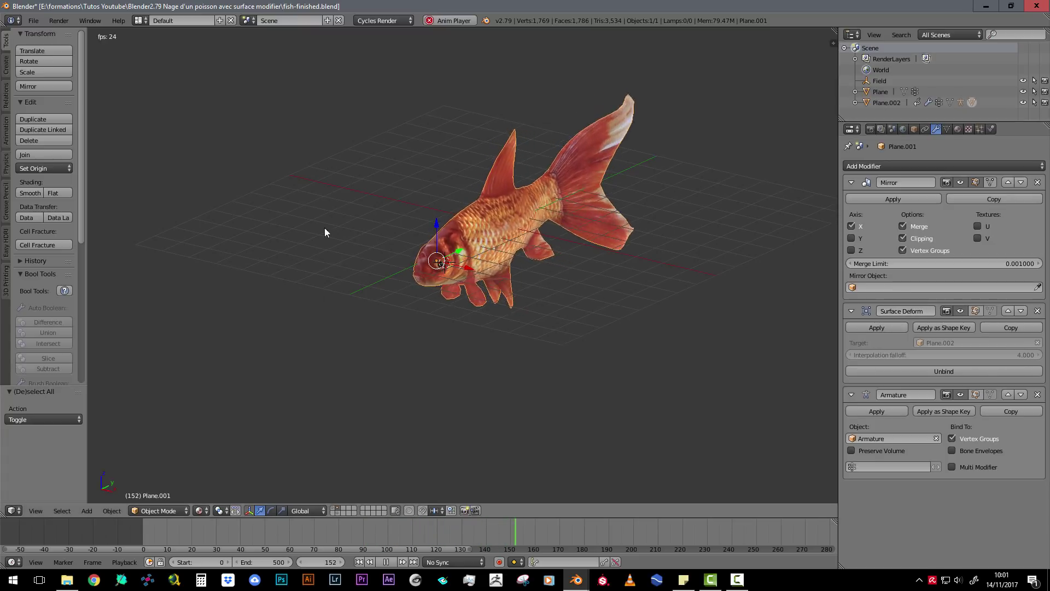
Play the finished goldfish animation, toggling the armature, cloth-plane and fish layers, then stop playback.
key(h)
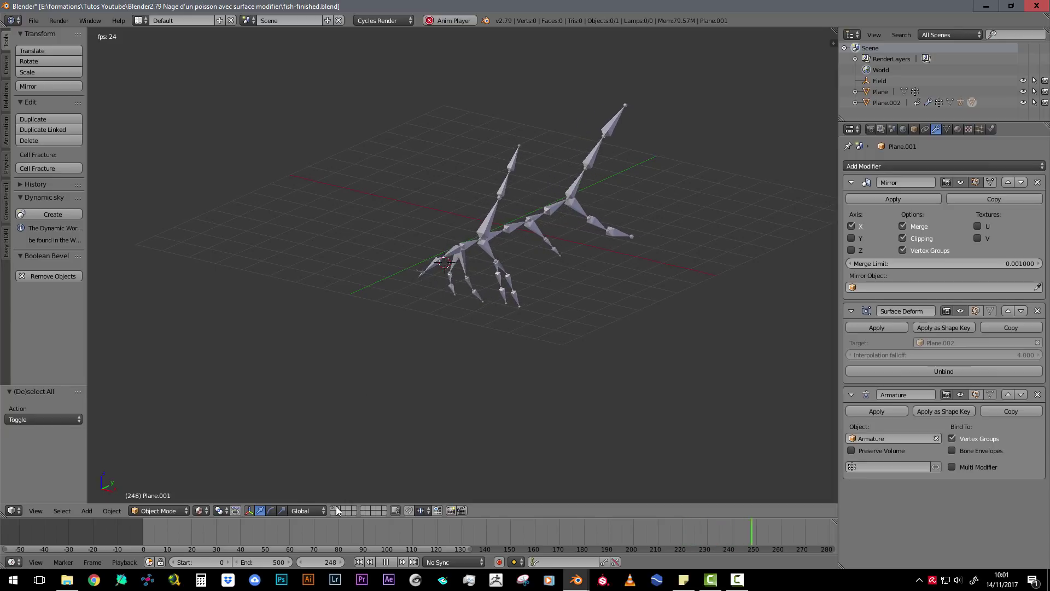
click(335, 507)
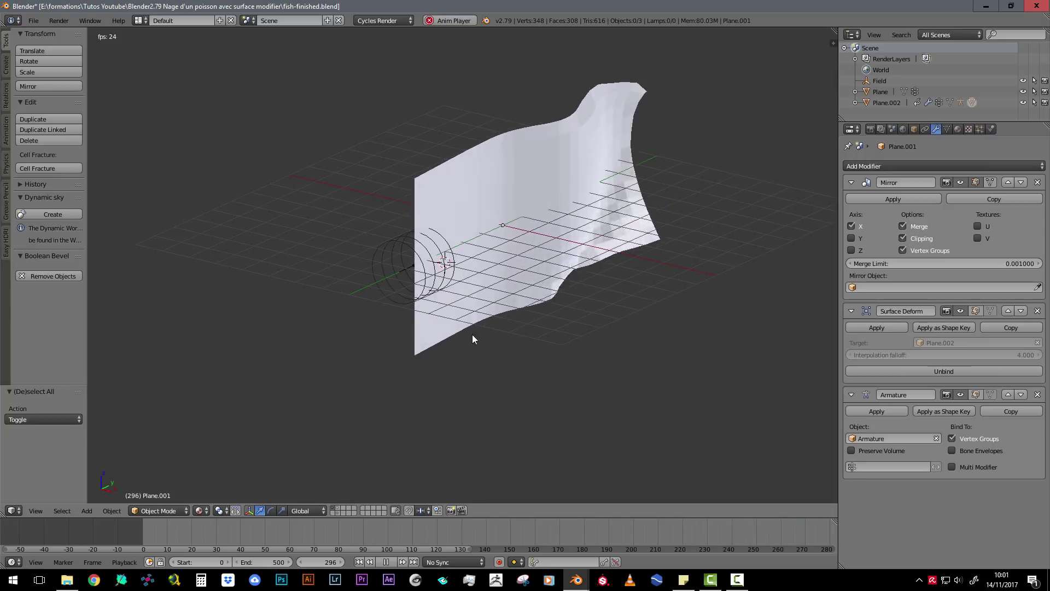
click(340, 507)
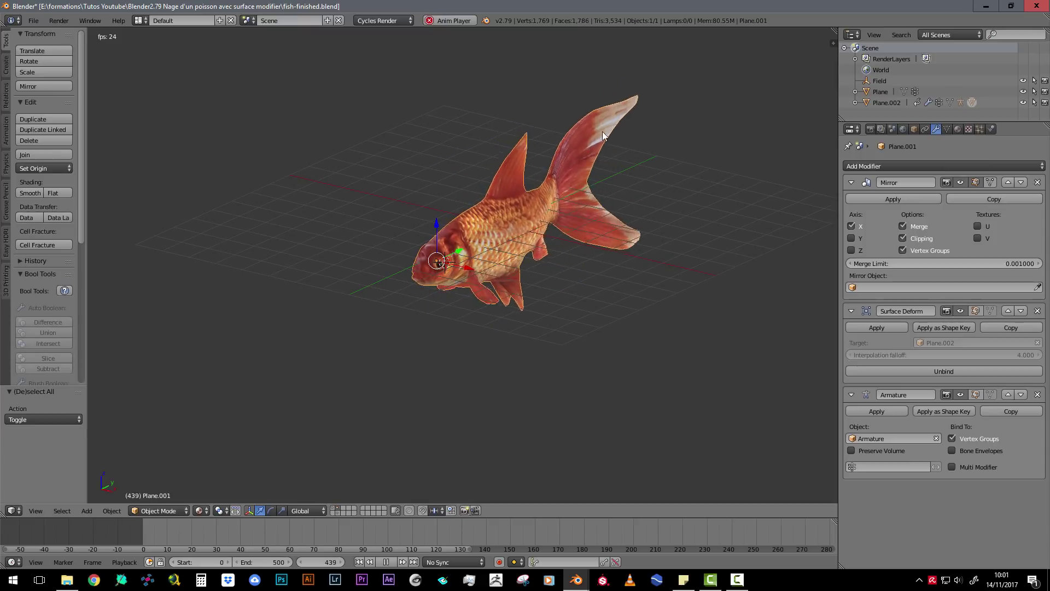
middle_drag(524, 204, 410, 263)
scroll(462, 274, up, 2)
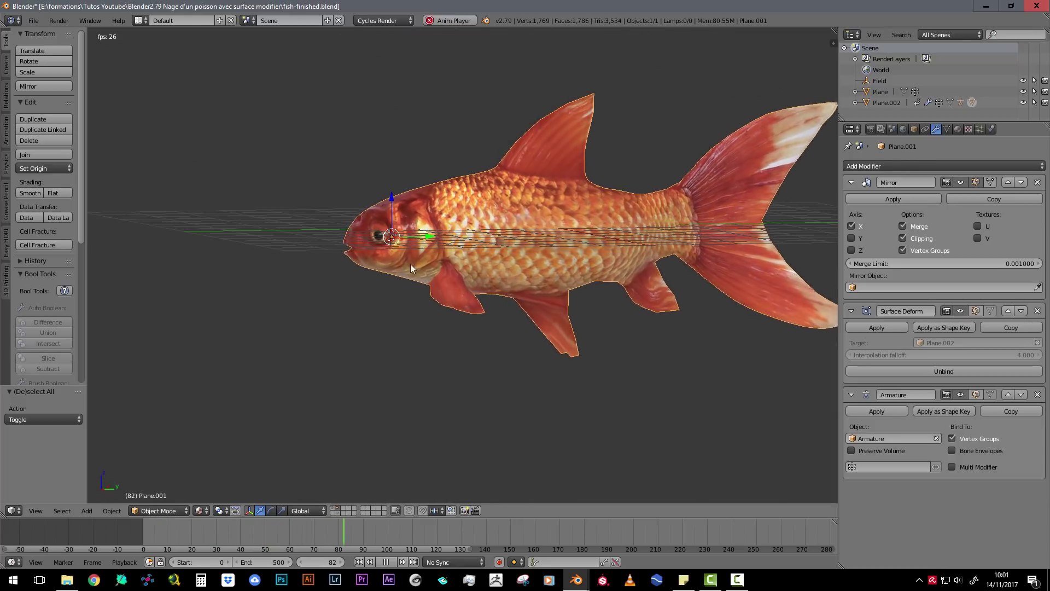
click(340, 510)
middle_drag(356, 465, 441, 336)
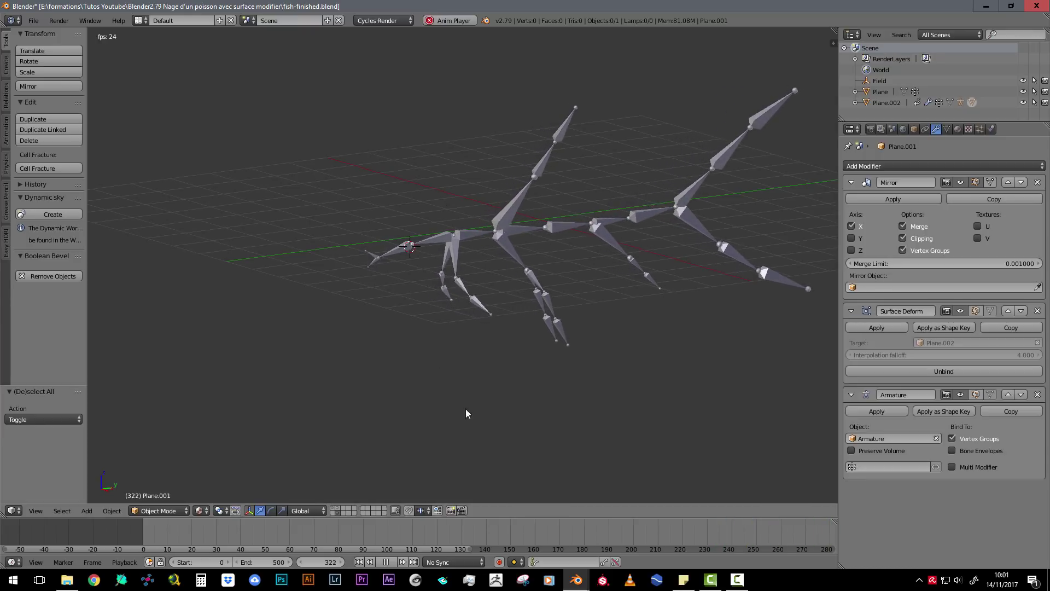
click(337, 508)
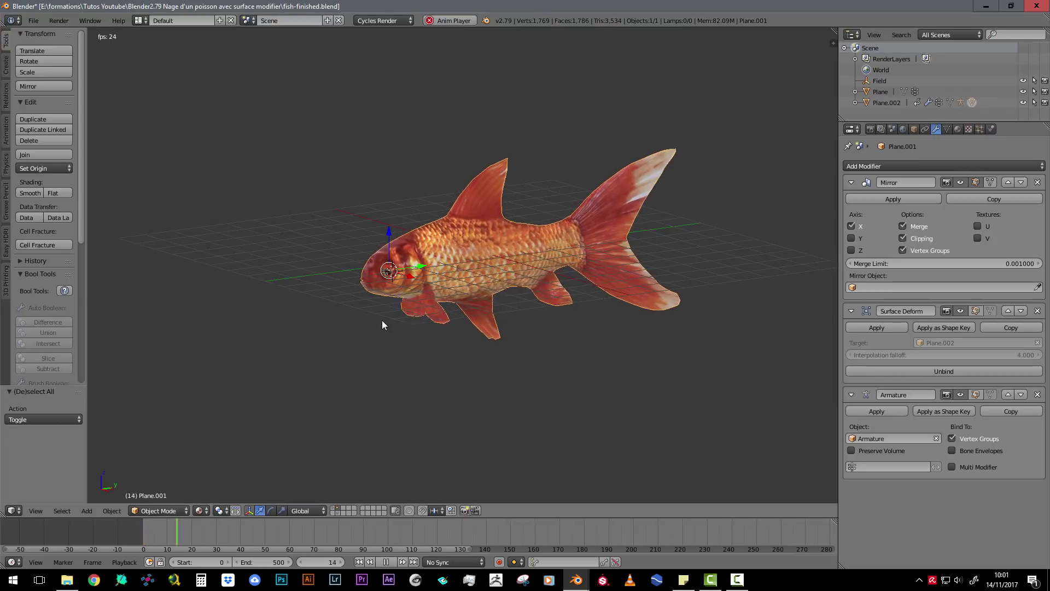
key(Escape)
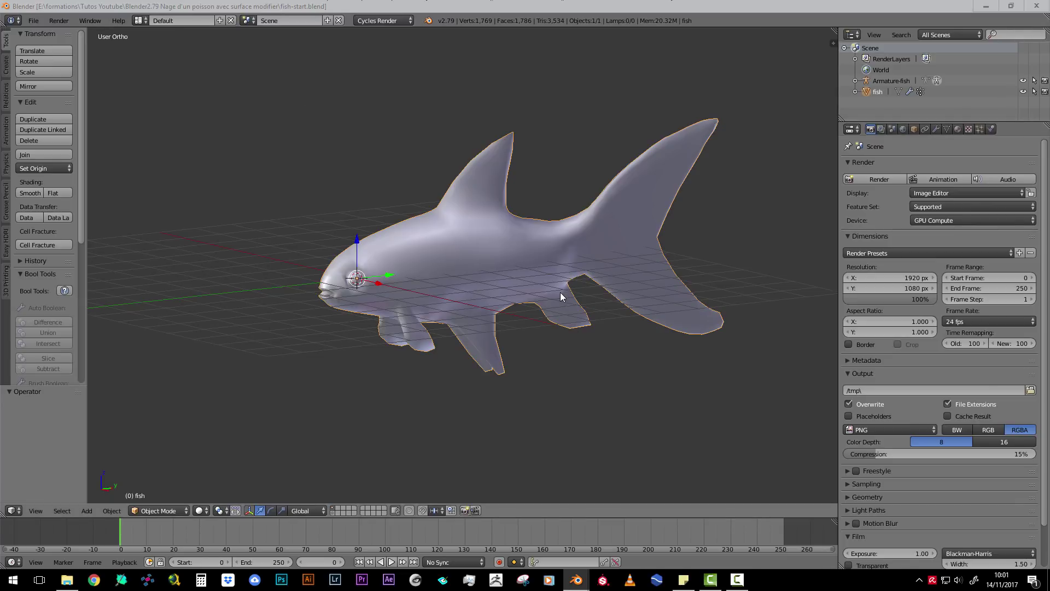
middle_drag(402, 244, 383, 257)
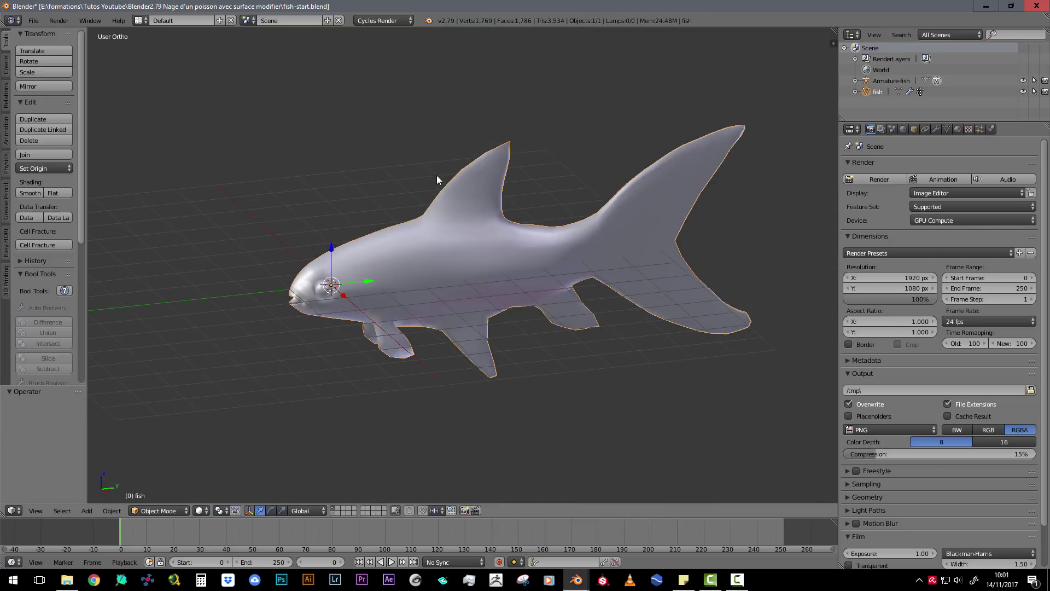
click(332, 513)
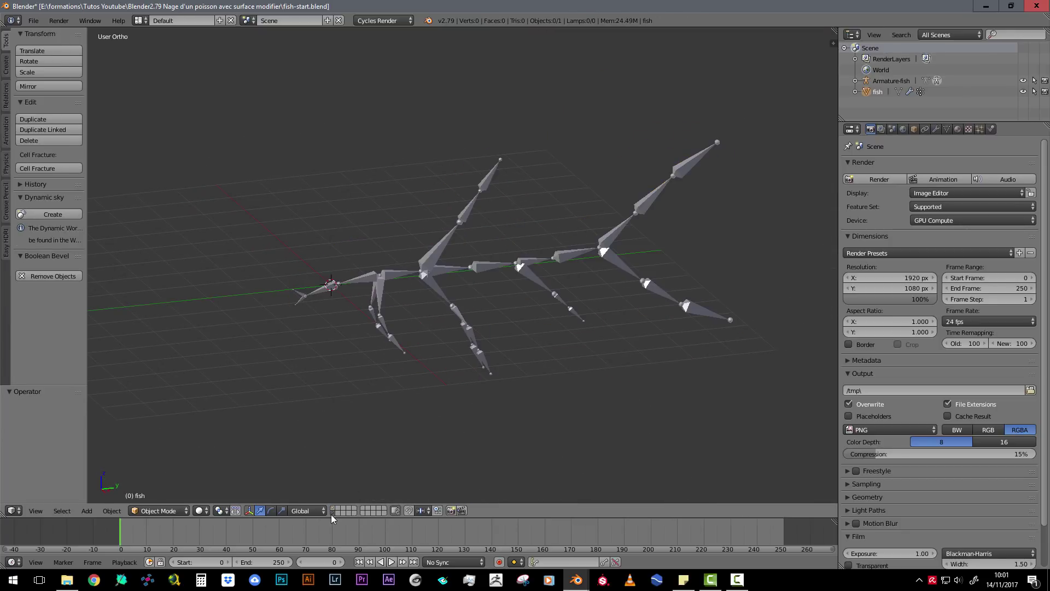
right_click(430, 284)
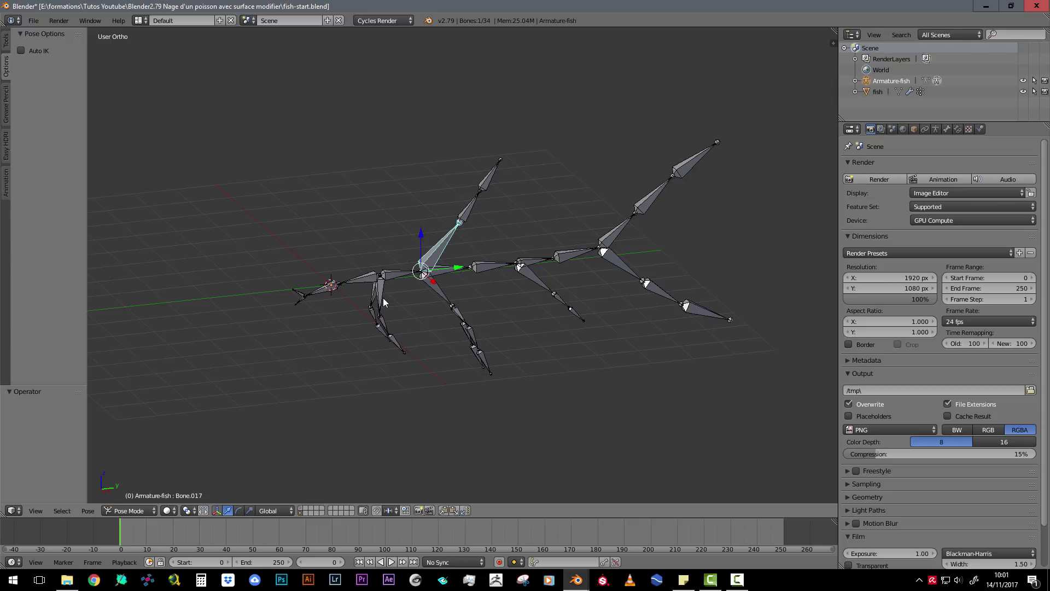
click(305, 510)
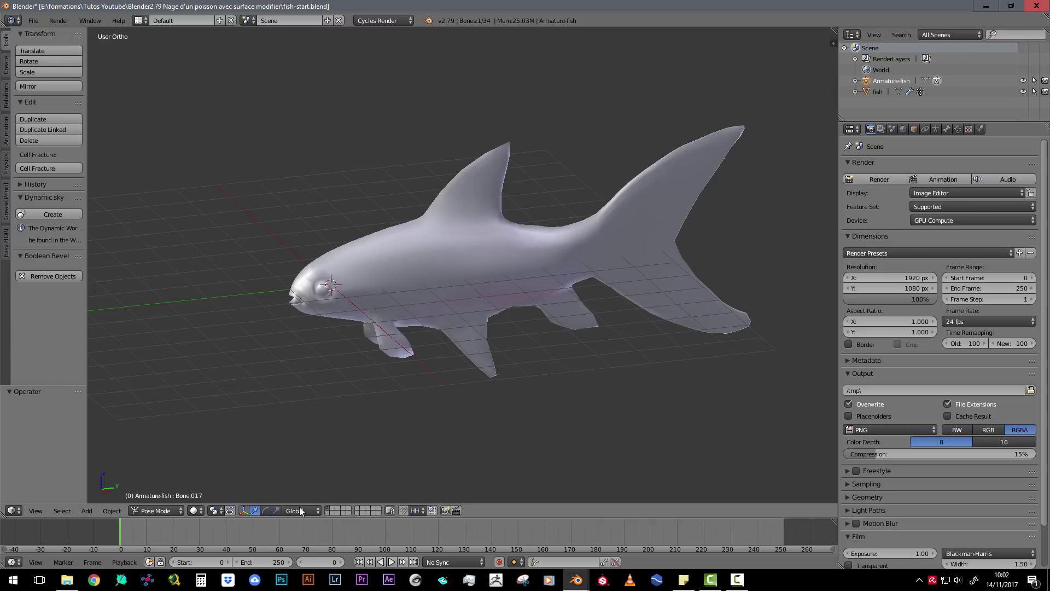
right_click(446, 253)
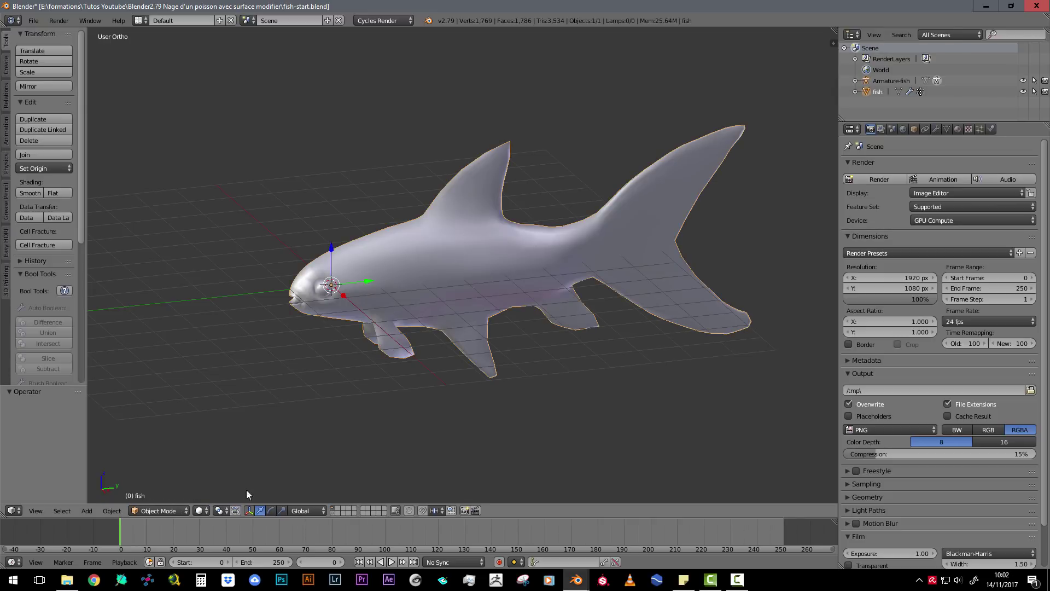
click(200, 510)
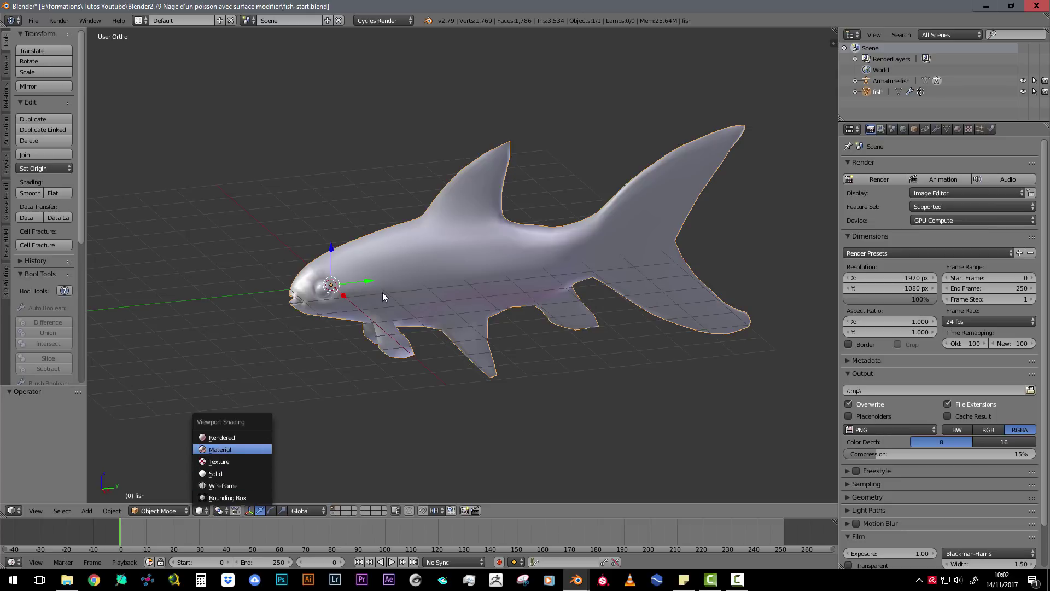
key(Return)
click(197, 512)
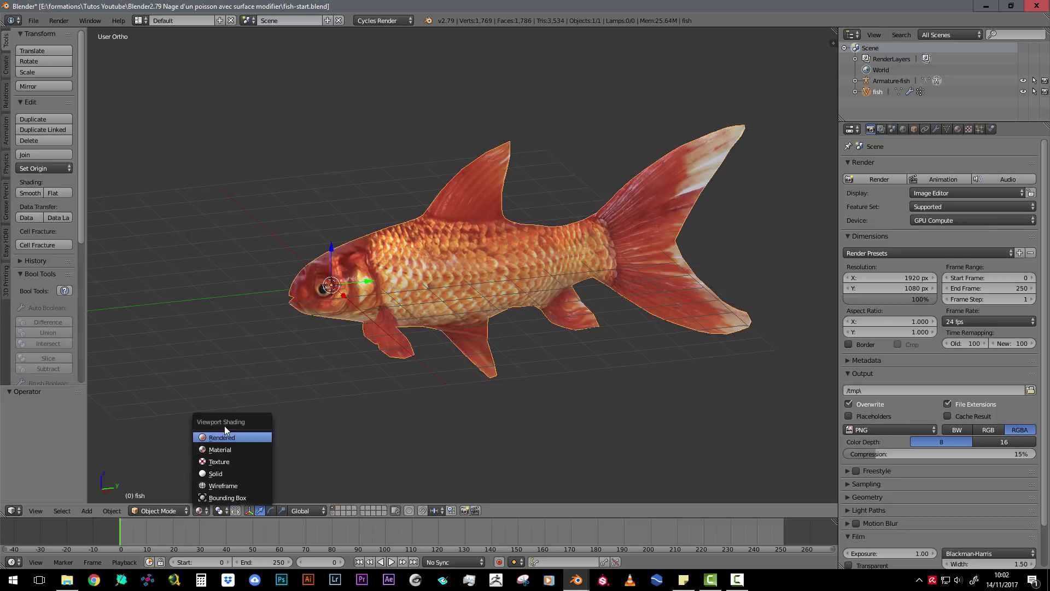
click(221, 475)
middle_drag(370, 274, 492, 312)
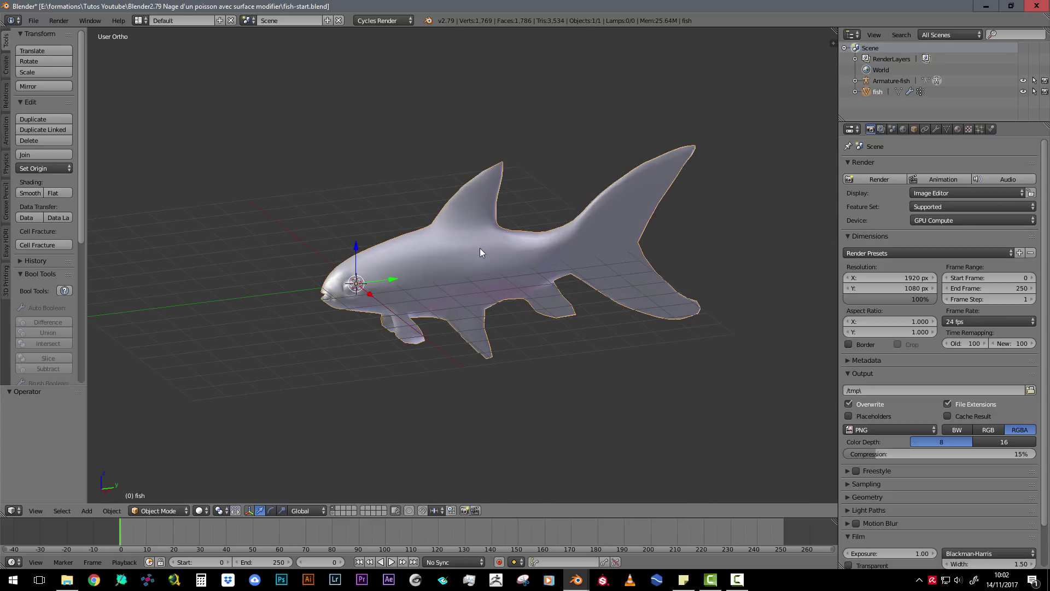
shift+middle_drag(480, 253, 483, 259)
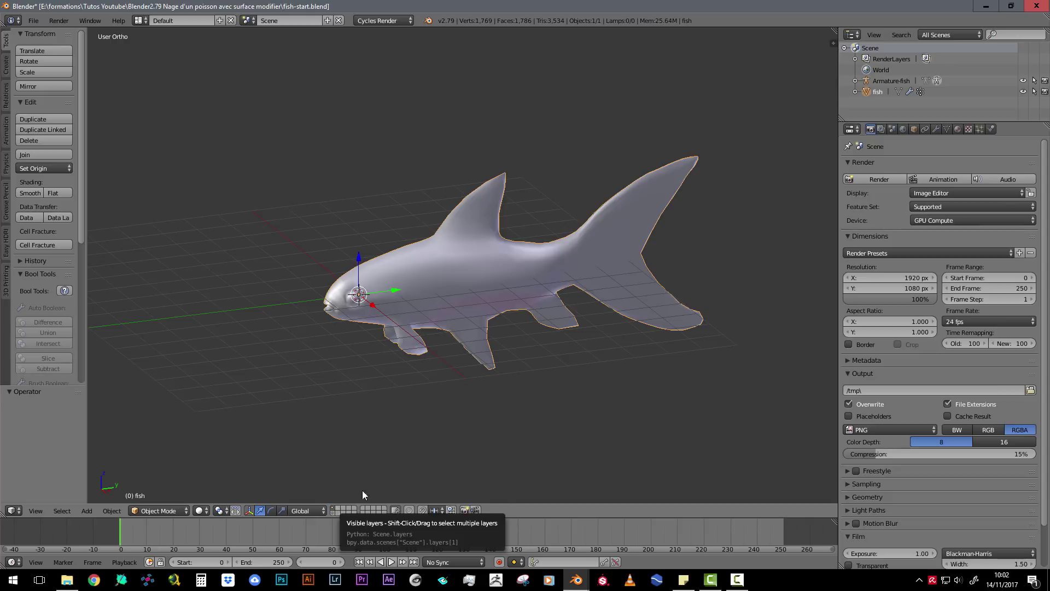
key(KP_3)
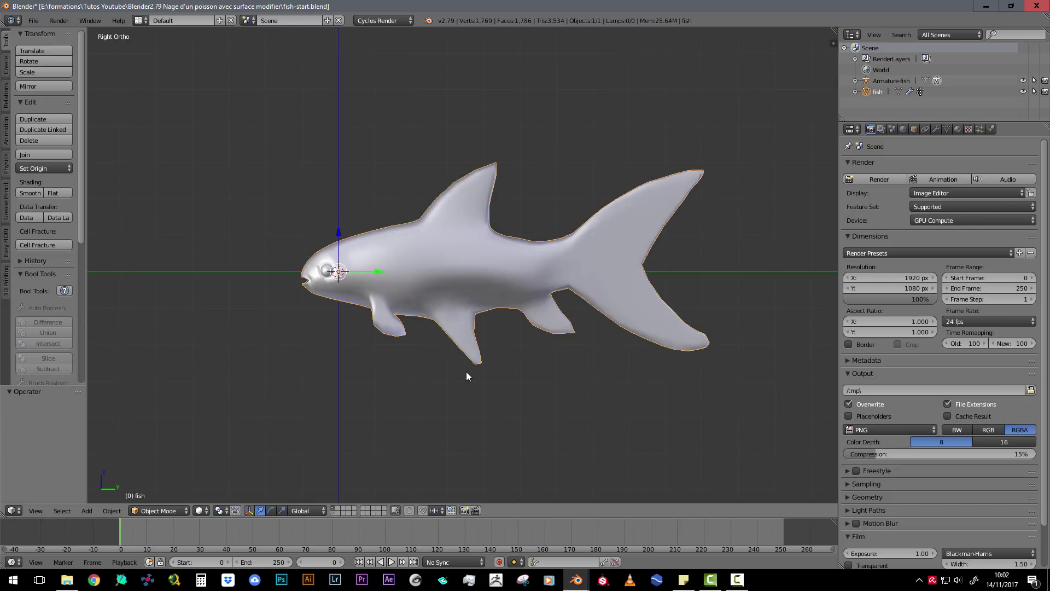
key(ctrl+KP_4)
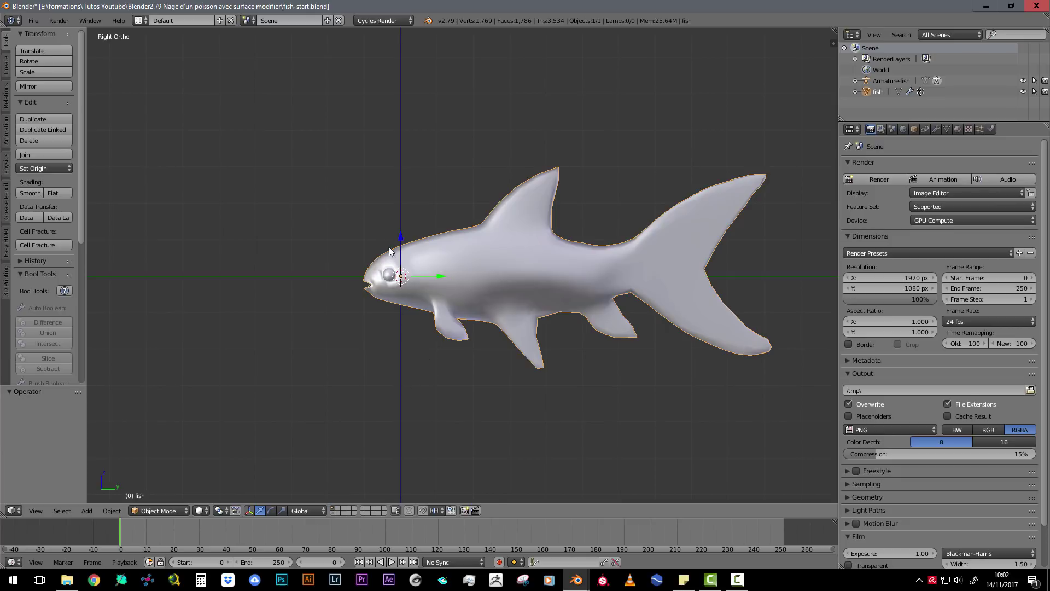
middle_drag(389, 247, 469, 272)
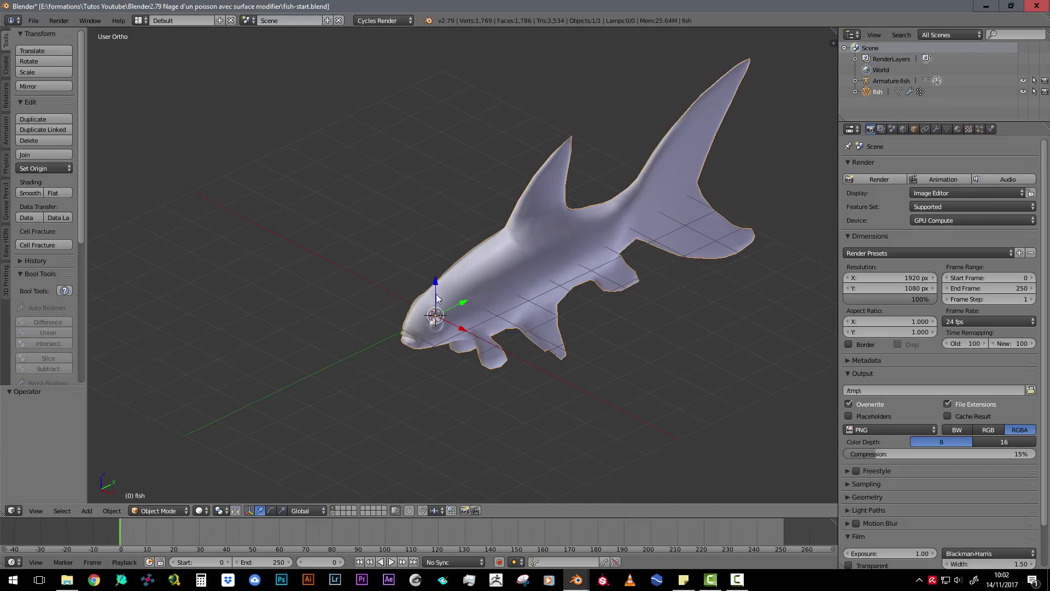
mouse_move(429, 313)
middle_down()
mouse_move(438, 307)
mouse_move(411, 314)
middle_up()
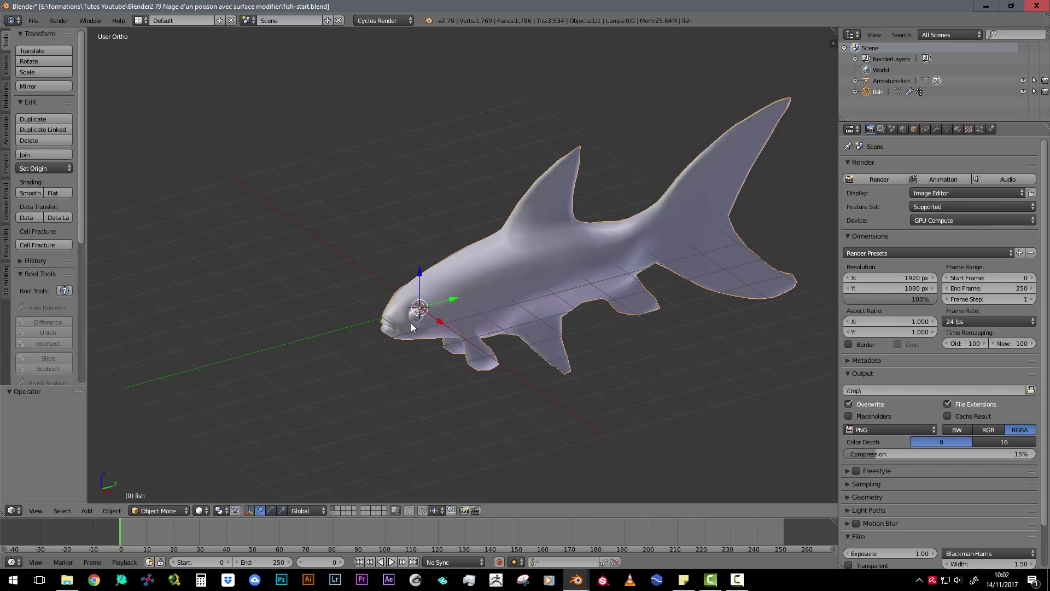
middle_drag(451, 304, 376, 295)
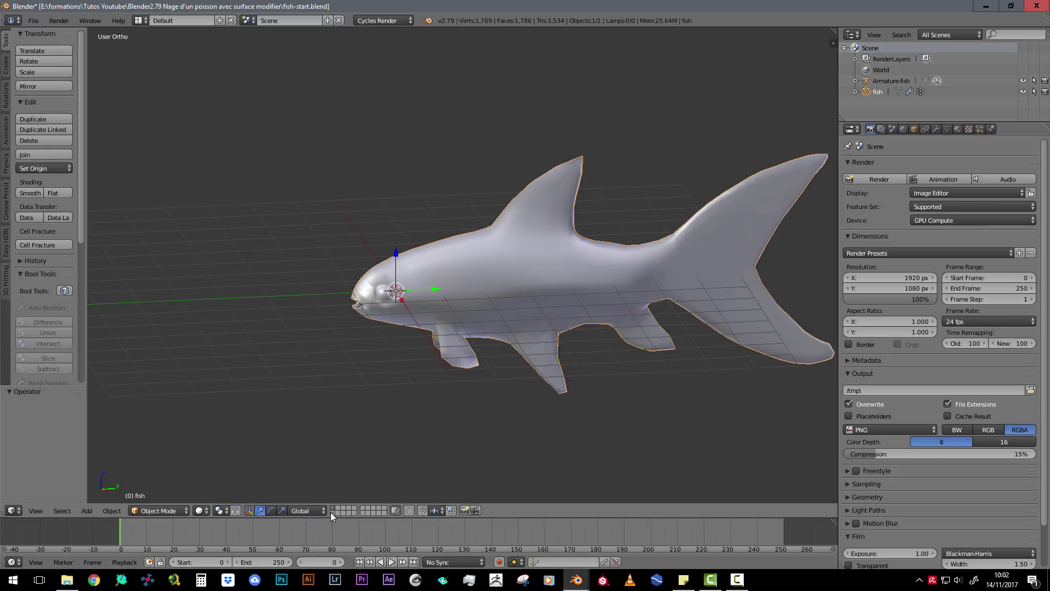
click(339, 510)
click(410, 291)
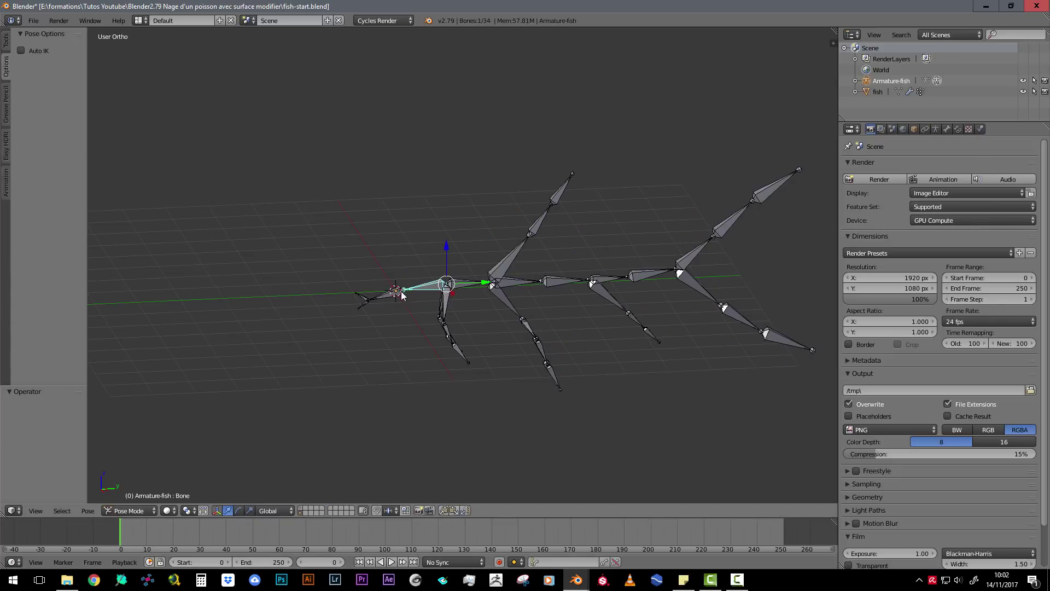
key(ctrl+Tab)
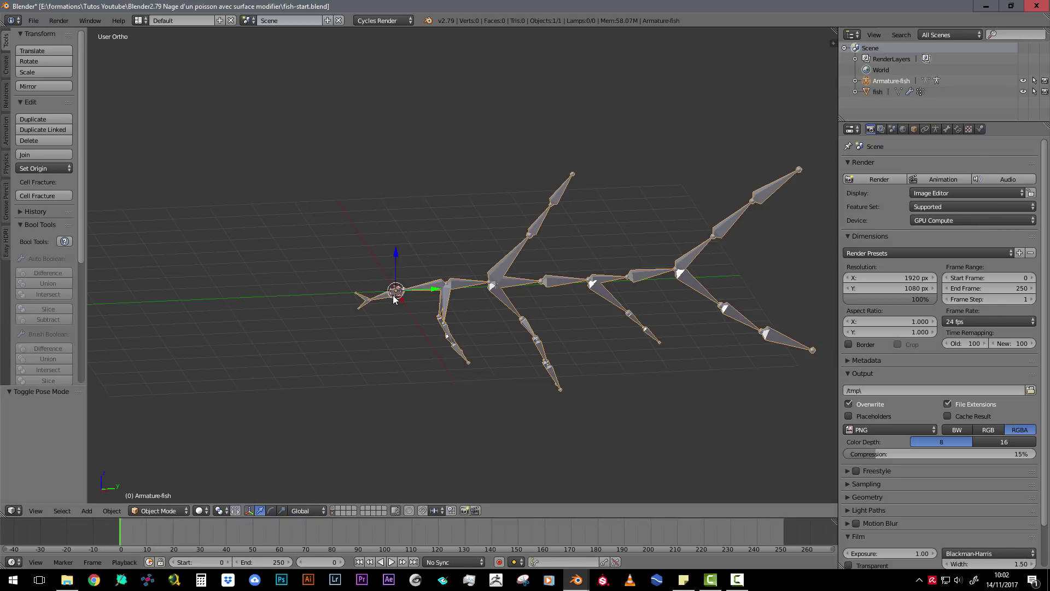
click(335, 510)
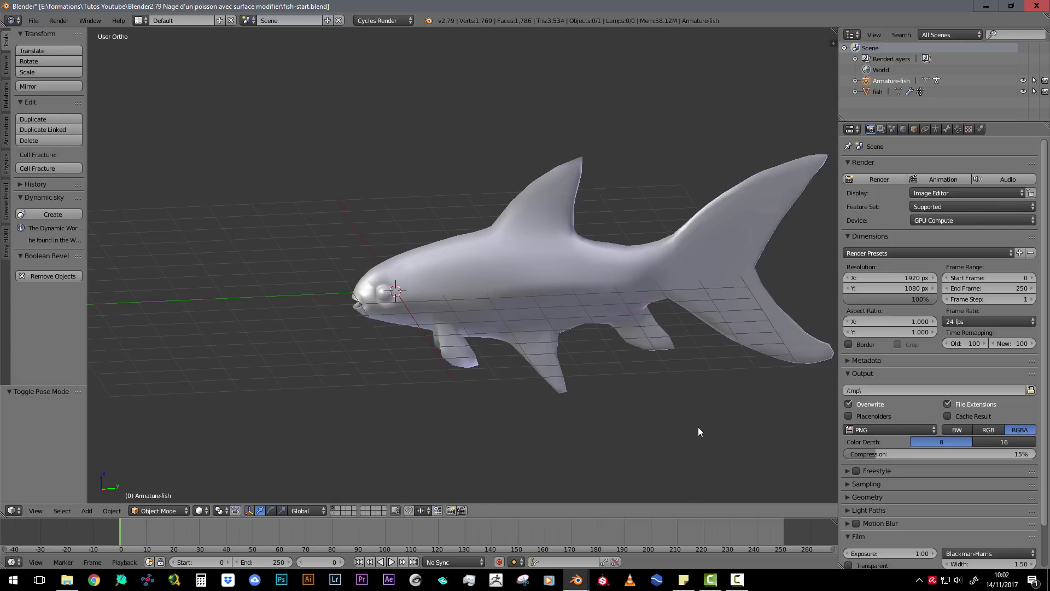
key(n)
click(805, 448)
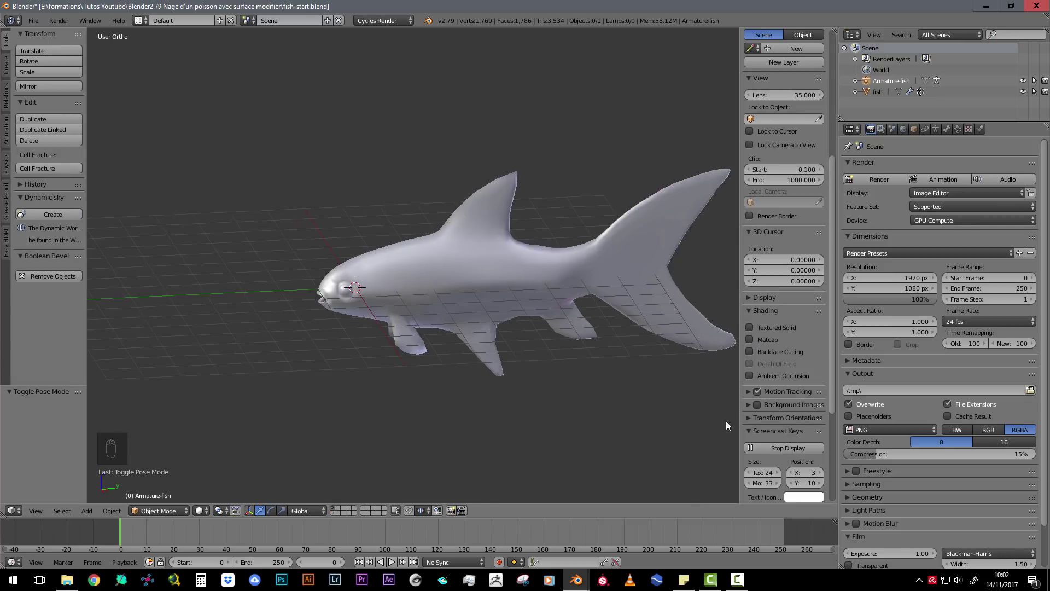
key(n)
middle_drag(582, 274, 471, 307)
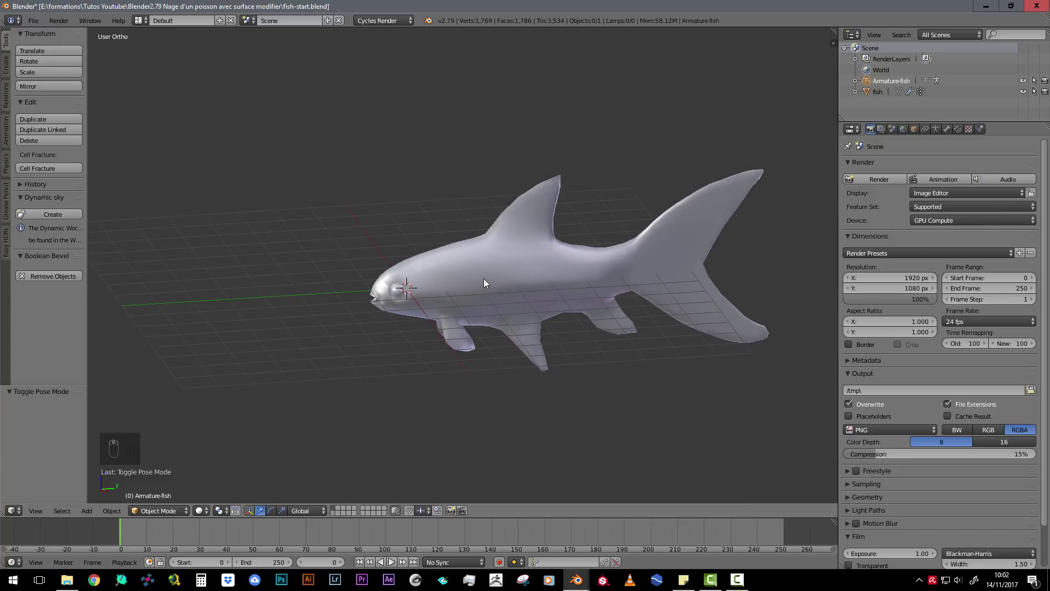
key(shift+a)
Add a plane mesh at the fish's head.
key(Escape)
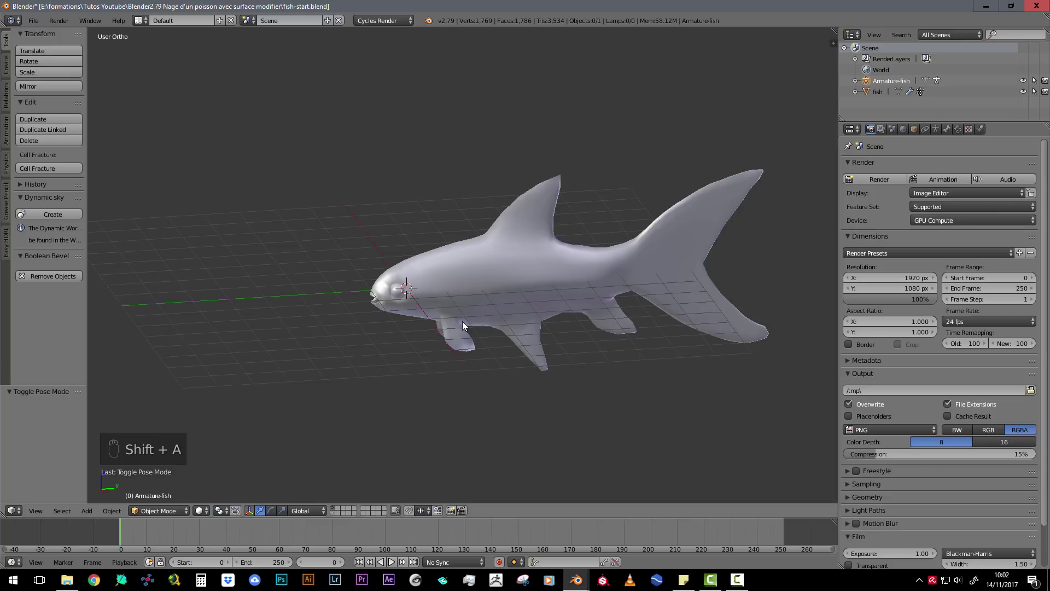
key(shift+a)
mouse_move(442, 181)
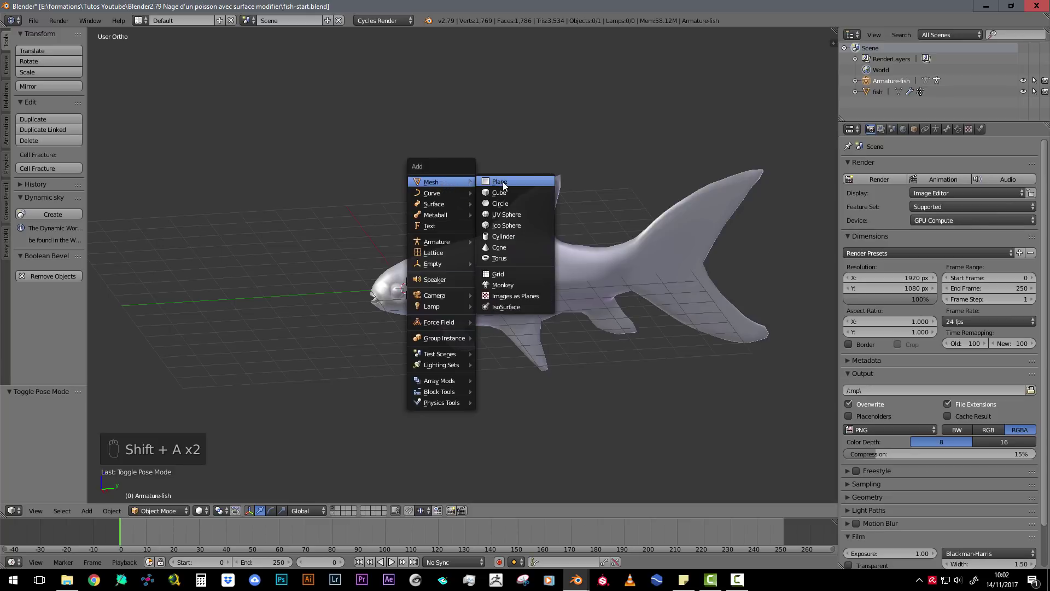
click(503, 183)
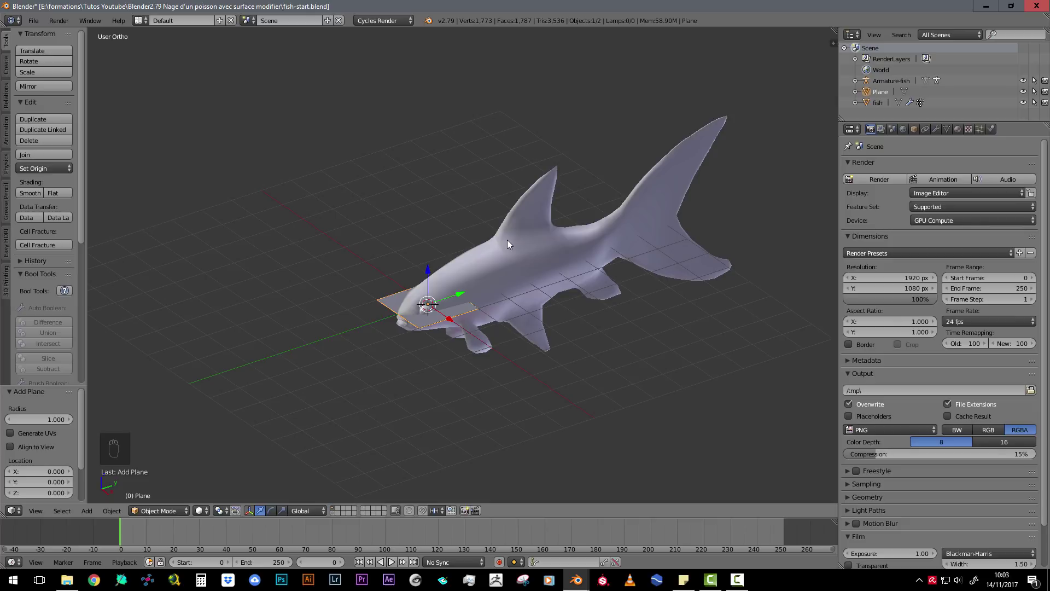
In Edit Mode, rotate the plane 90° around the Y axis (R, Y90).
key(Tab)
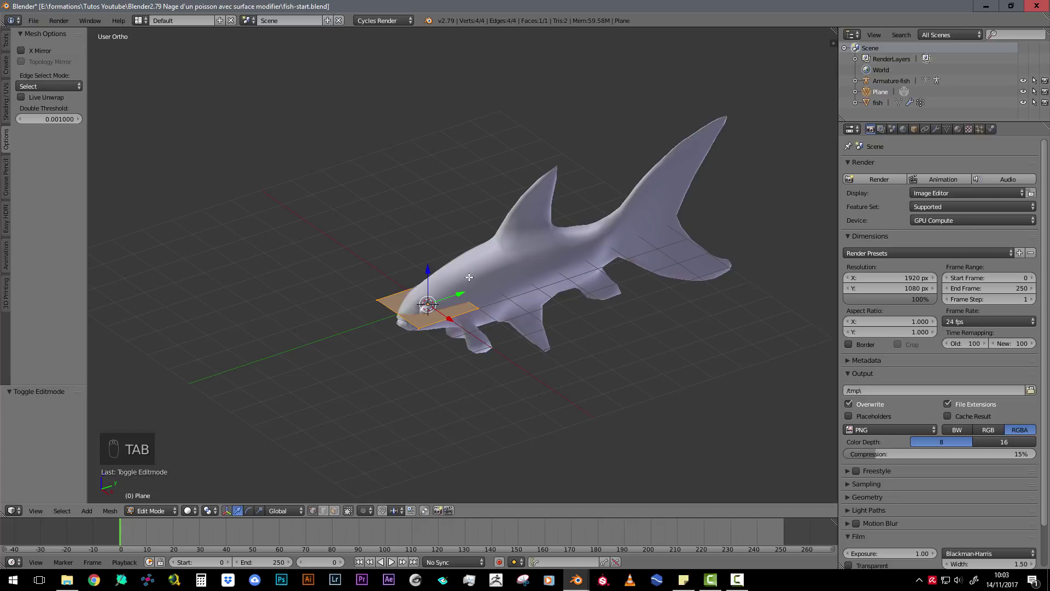
key(r)
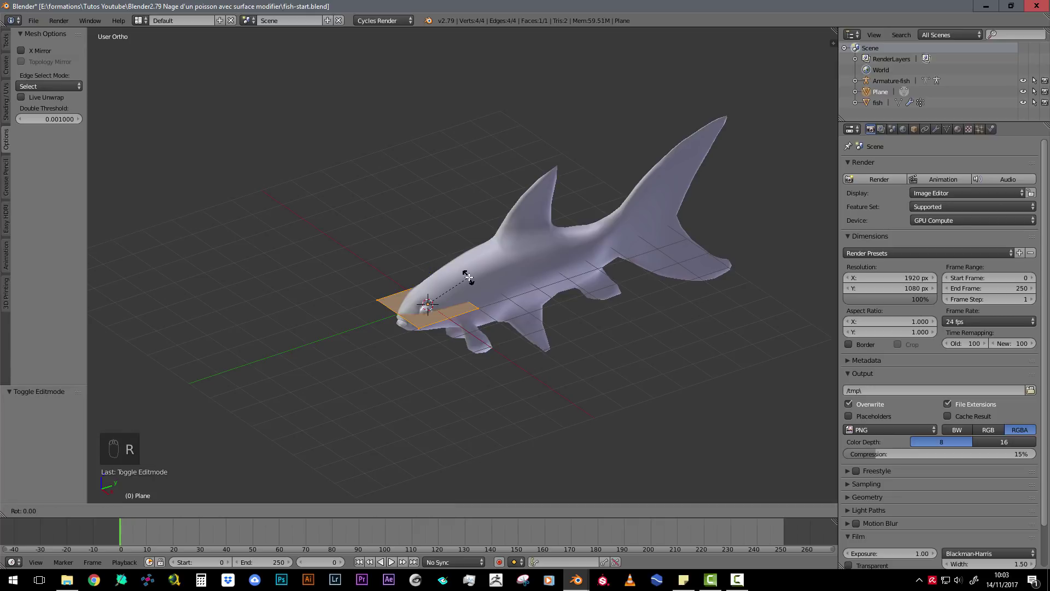
text(y)
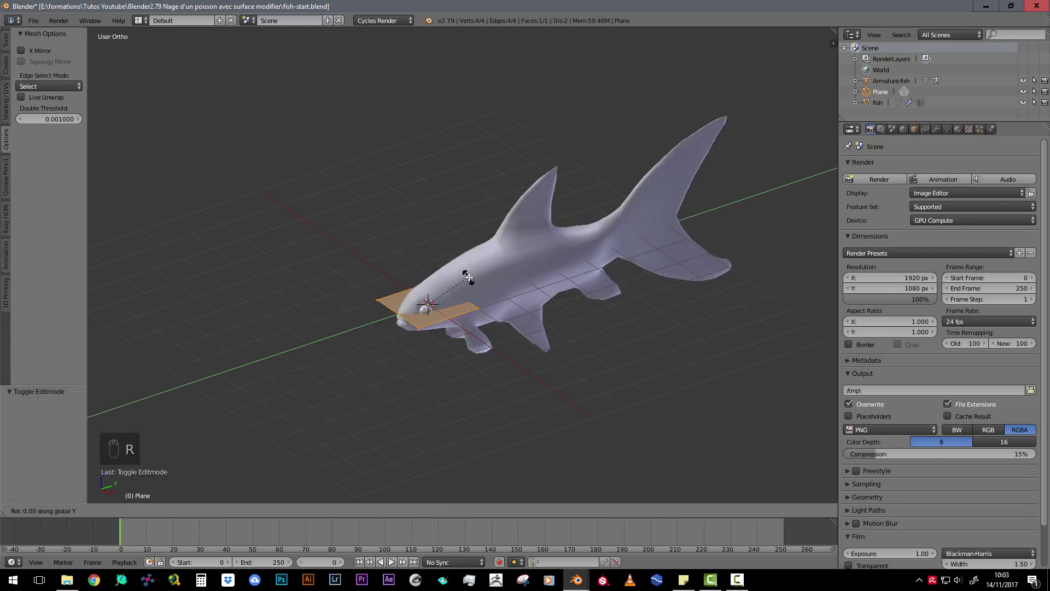
text(90)
click(468, 279)
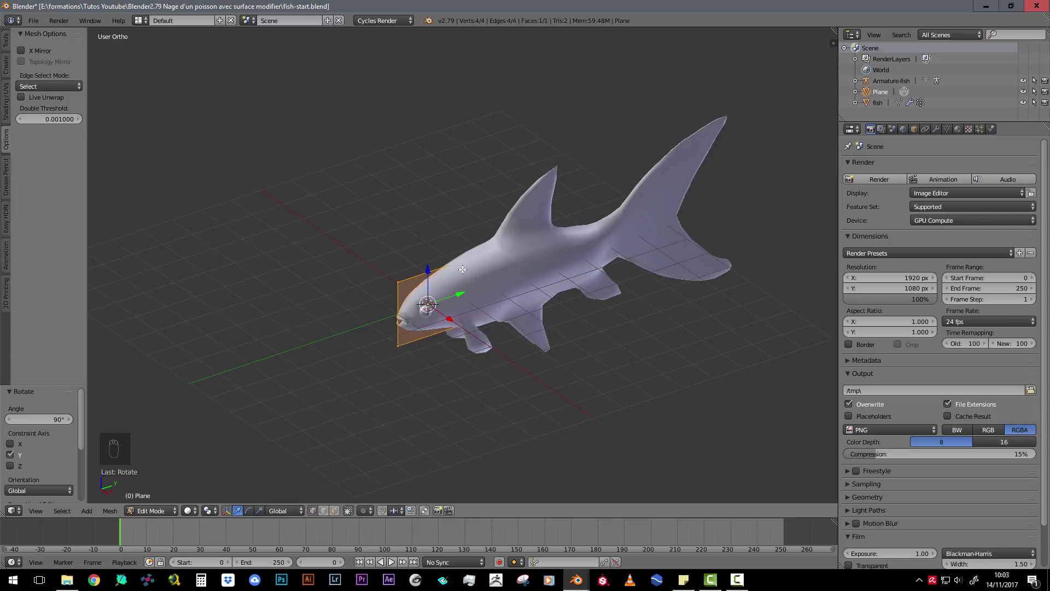
In side view, enlarge the plane and move it over the fish.
key(KP_3)
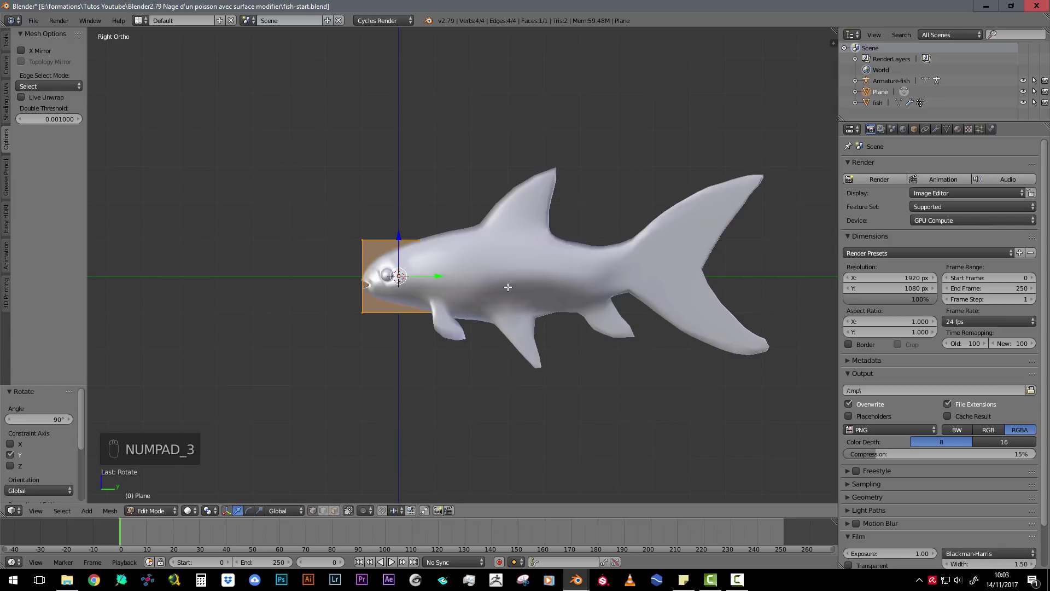
key(s)
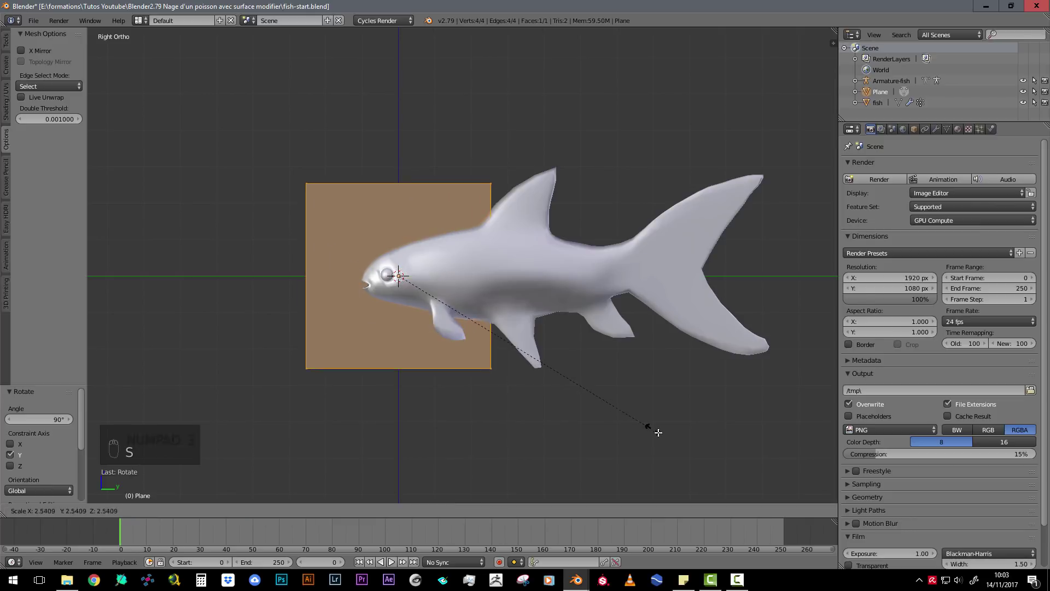
click(725, 463)
key(g)
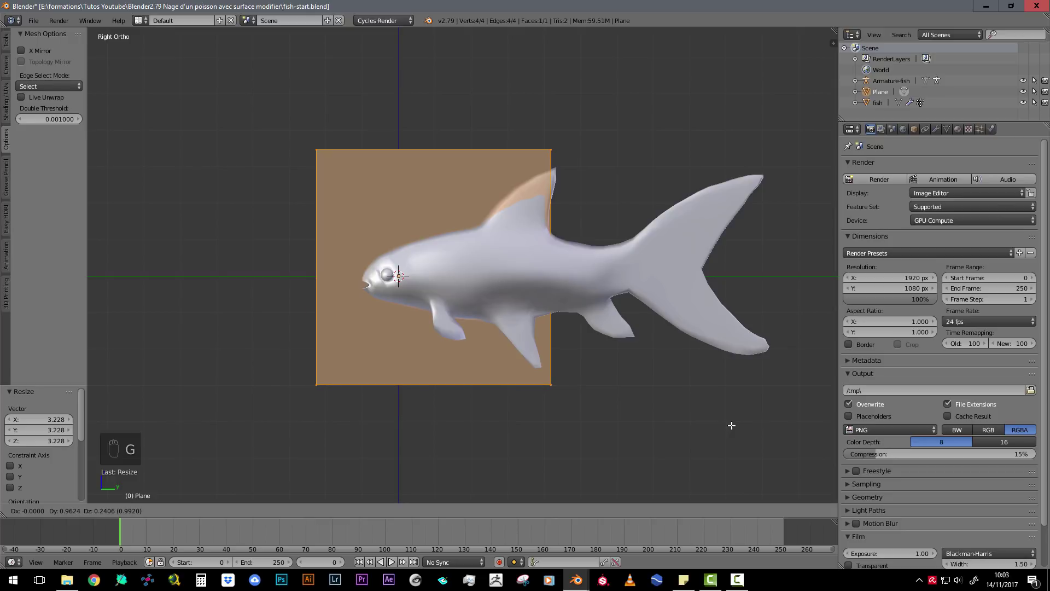
click(740, 426)
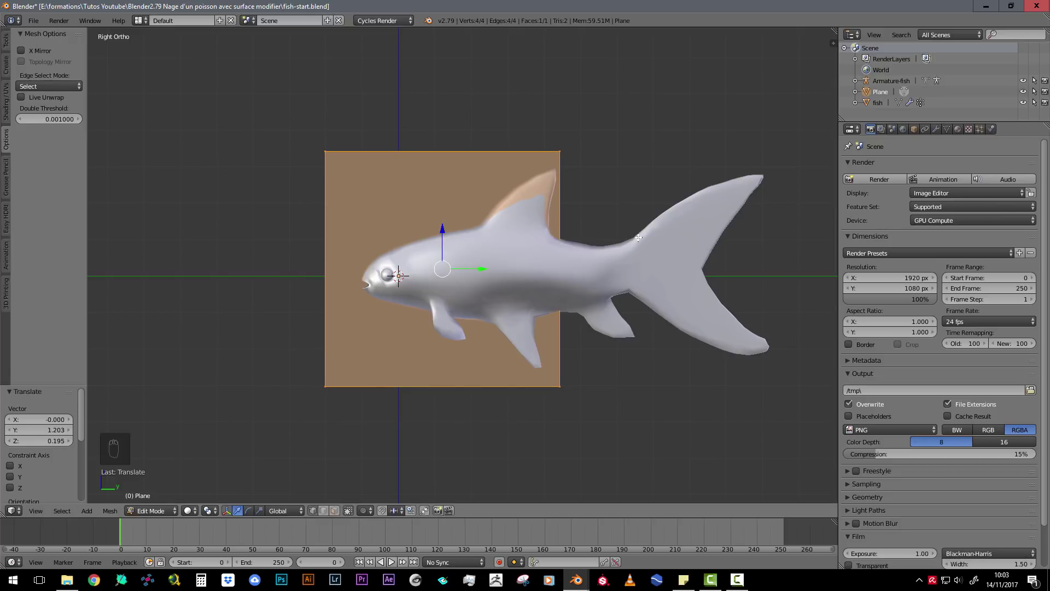
Stretch the plane's right edge along Y so it reaches the tail tip.
right_click(566, 144)
shift+right_click(573, 384)
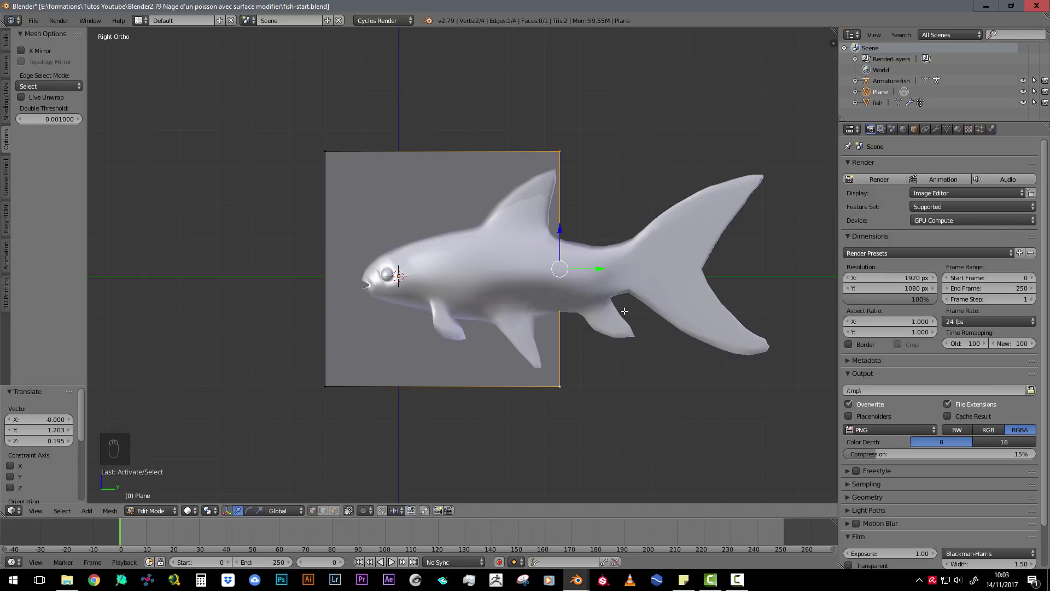
key(g)
key(y)
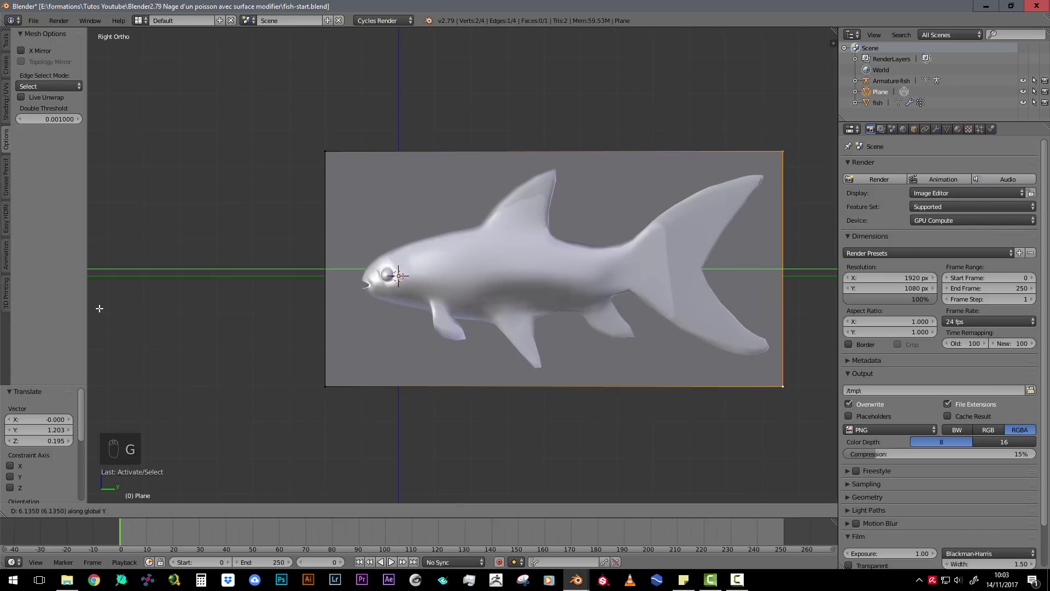
click(112, 311)
scroll(364, 269, down, 3)
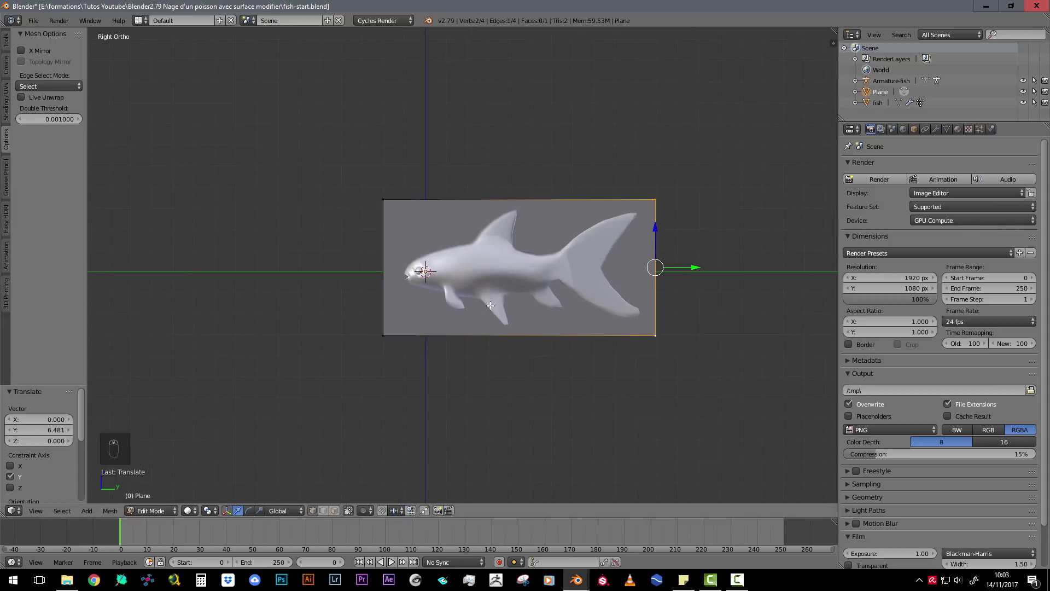
scroll(562, 361, up, 2)
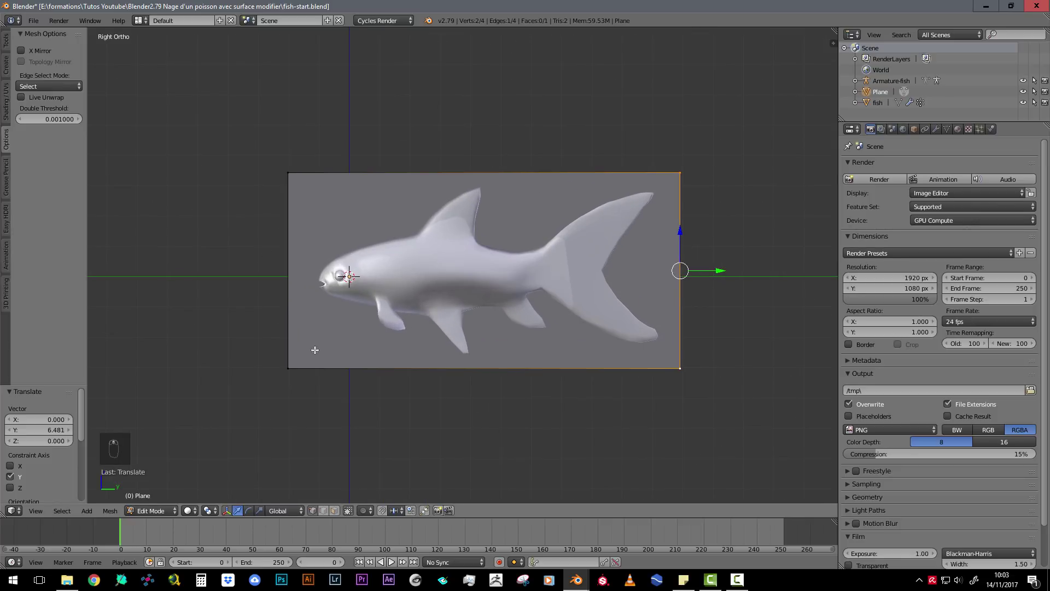
drag(720, 268, 706, 267)
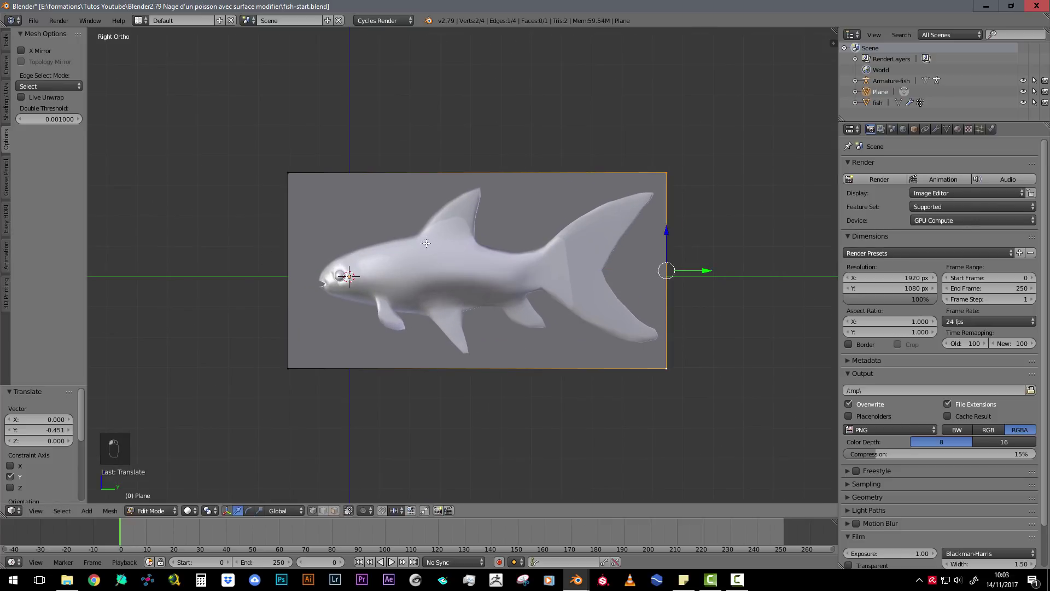
right_click(294, 177)
shift+right_click(293, 372)
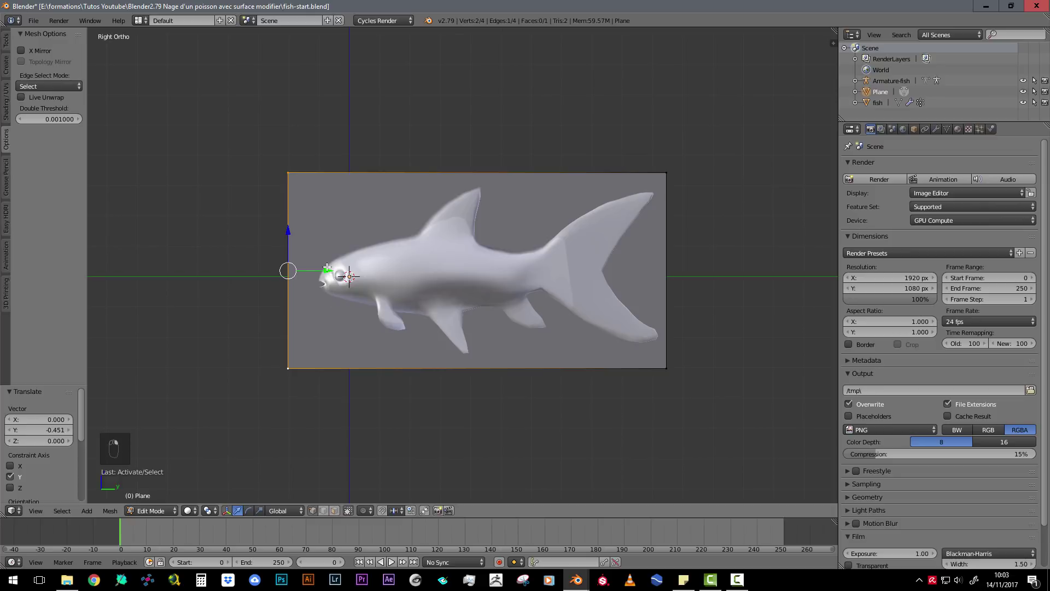
key(Escape)
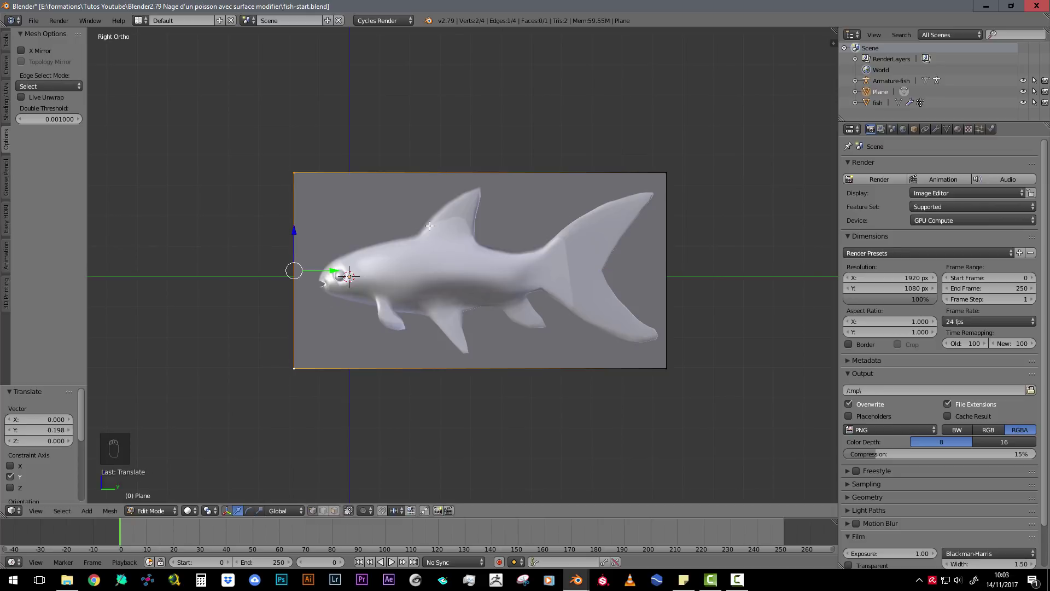
Try subdividing the whole plane three times, then undo back to a single face.
mouse_move(430, 226)
middle_down()
mouse_move(448, 233)
mouse_move(439, 237)
middle_up()
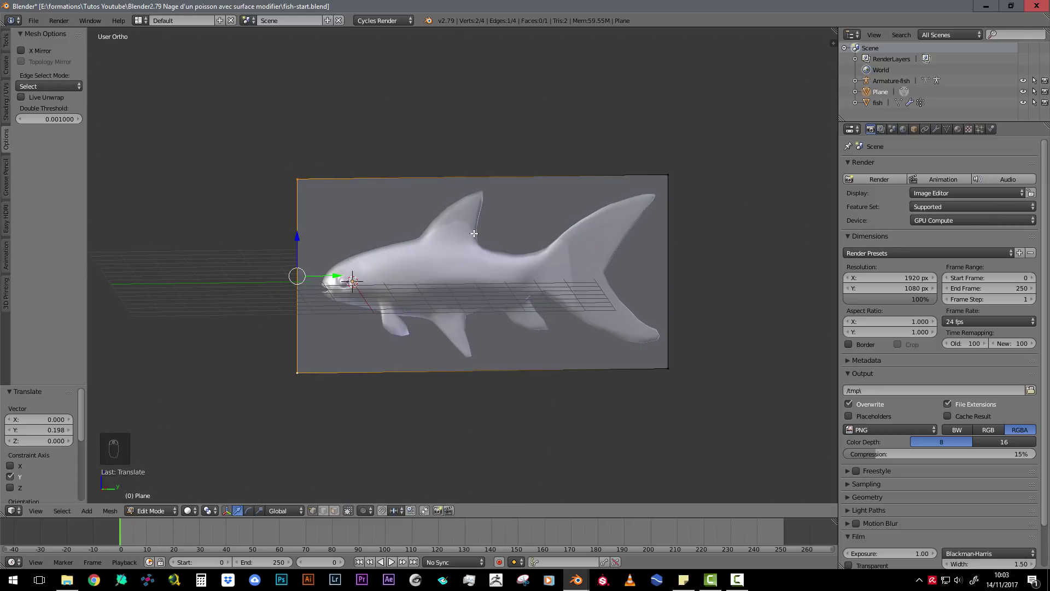
key(a)
key(a)
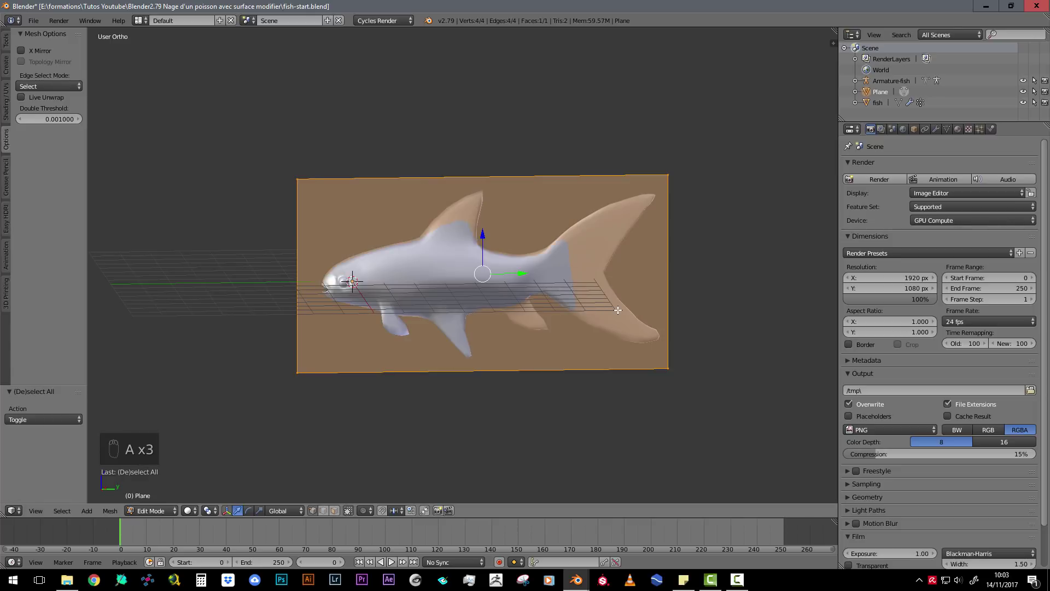
key(w)
click(564, 244)
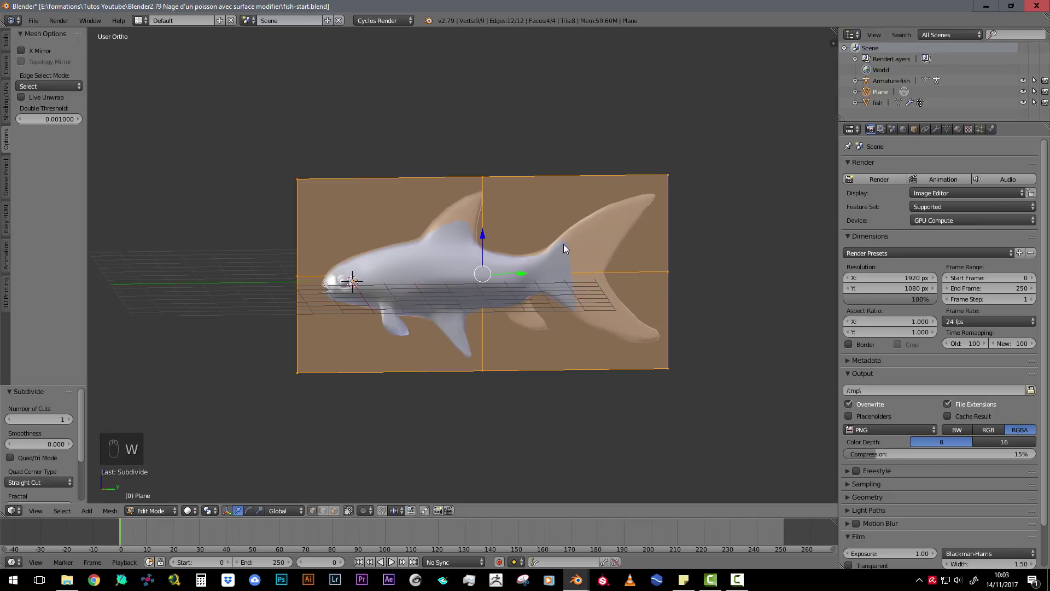
key(w)
click(563, 244)
key(w)
click(563, 244)
scroll(679, 128, up, 2)
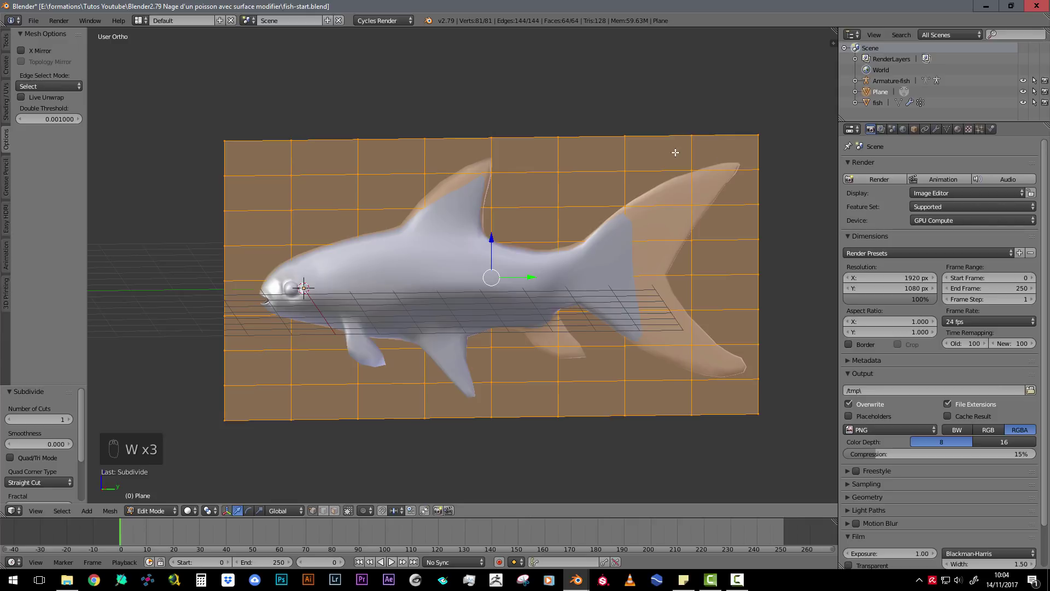
key(ctrl+z)
key(ctrl+z)
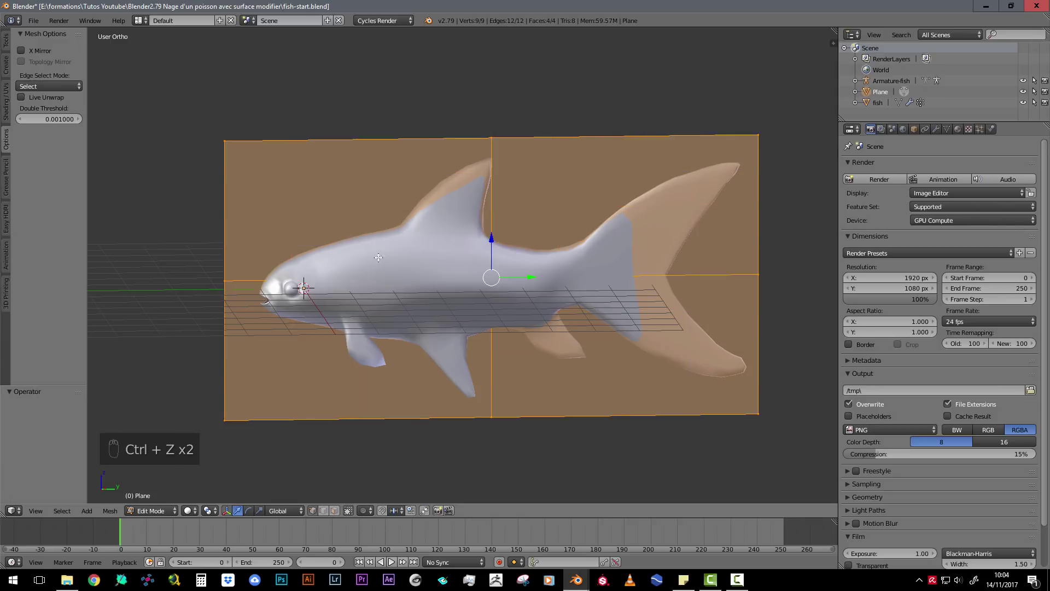
key(ctrl+z)
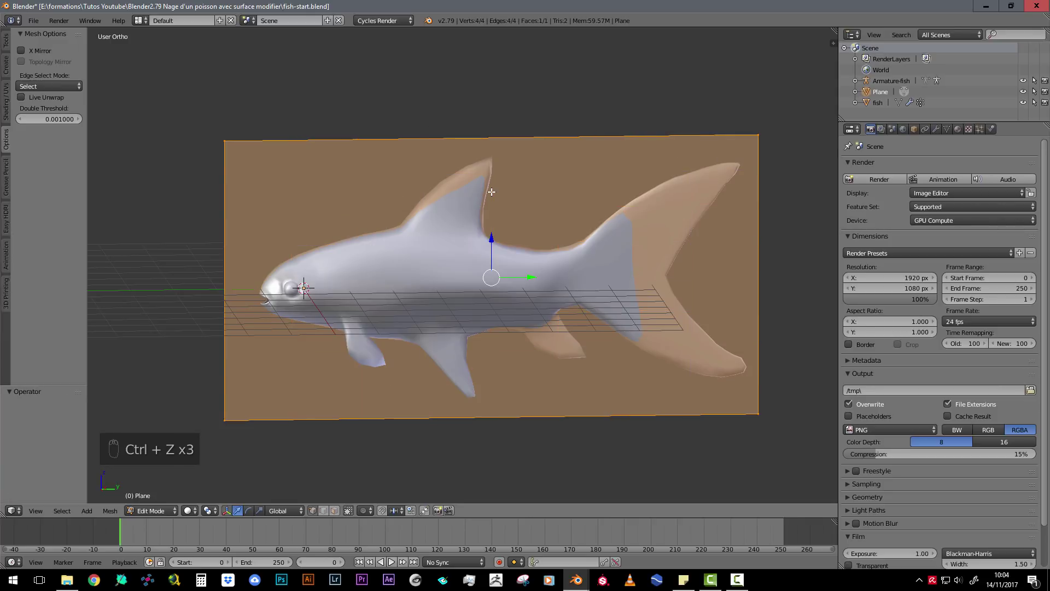
Add a centred loop cut across the plane and select all of it.
key(ctrl+r)
click(492, 143)
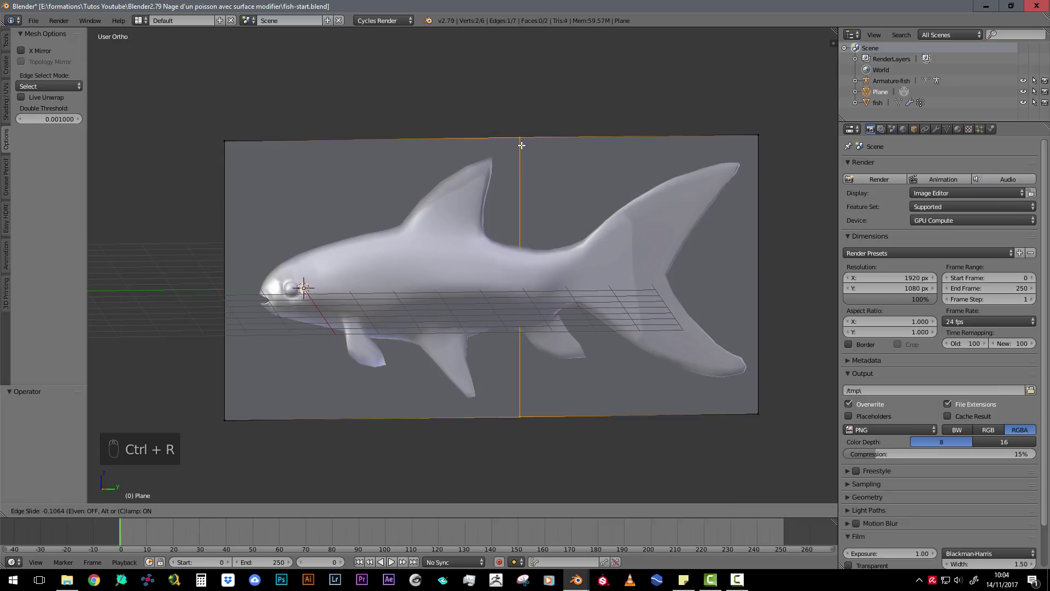
right_click(522, 145)
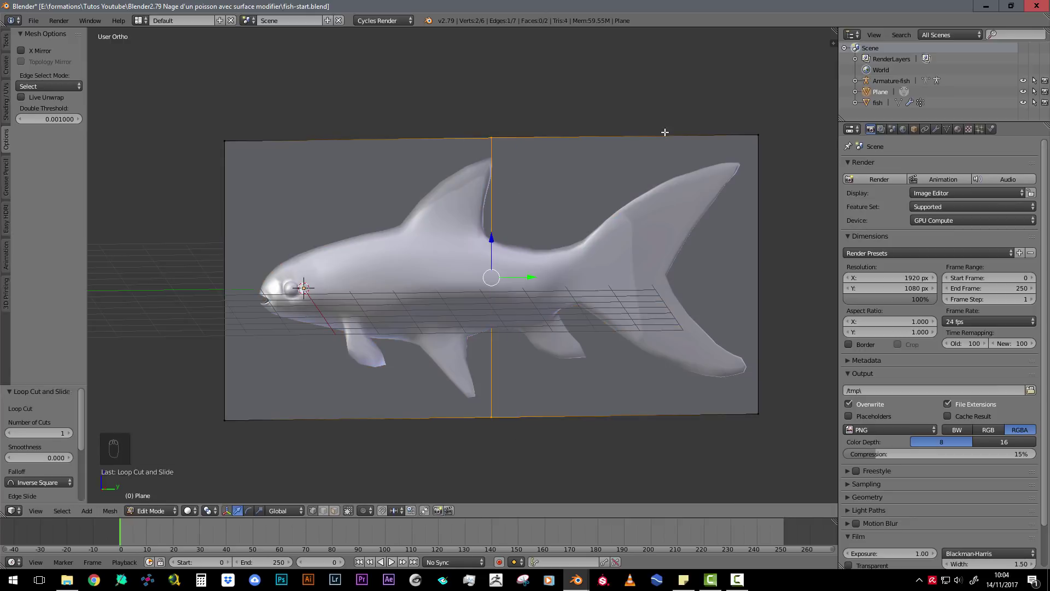
key(a)
key(a)
key(a)
scroll(317, 147, down, 2)
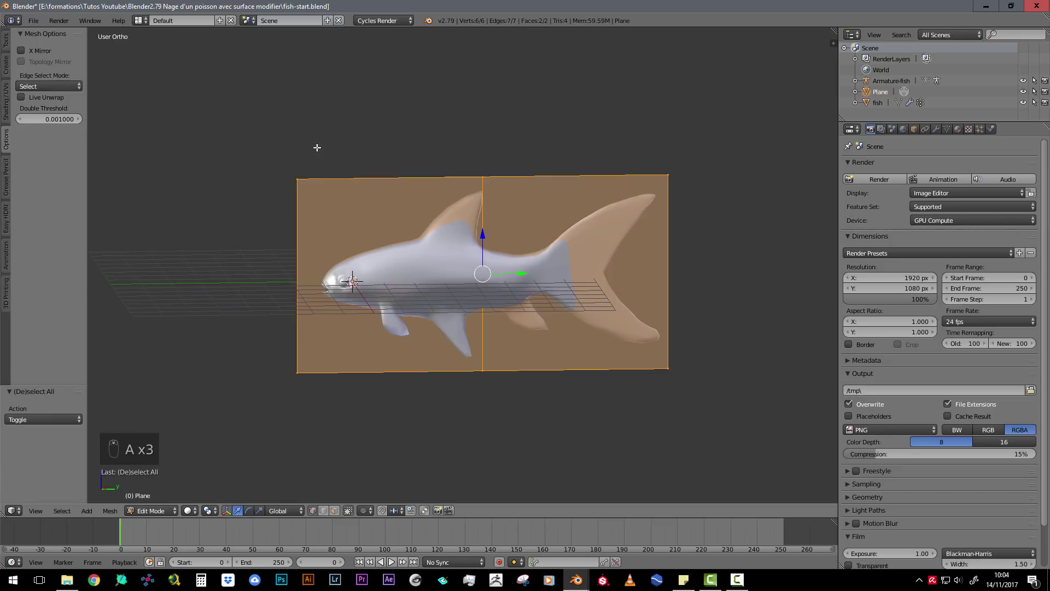
Subdivide the plane repeatedly into a dense 561-vertex grid and return to Object Mode.
key(w)
click(531, 207)
key(w)
click(531, 207)
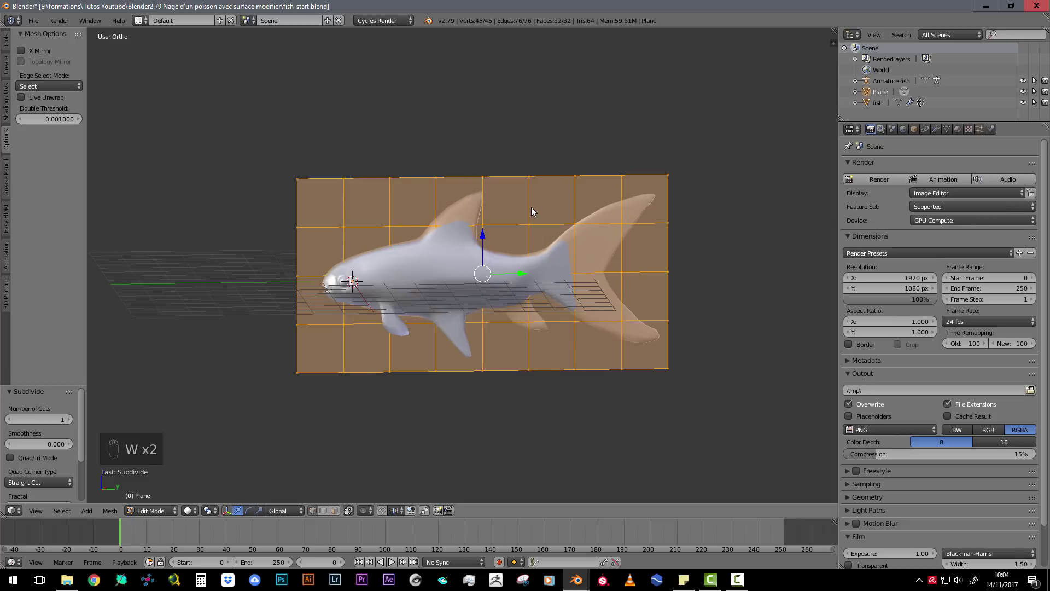
key(w)
click(531, 206)
key(w)
click(531, 206)
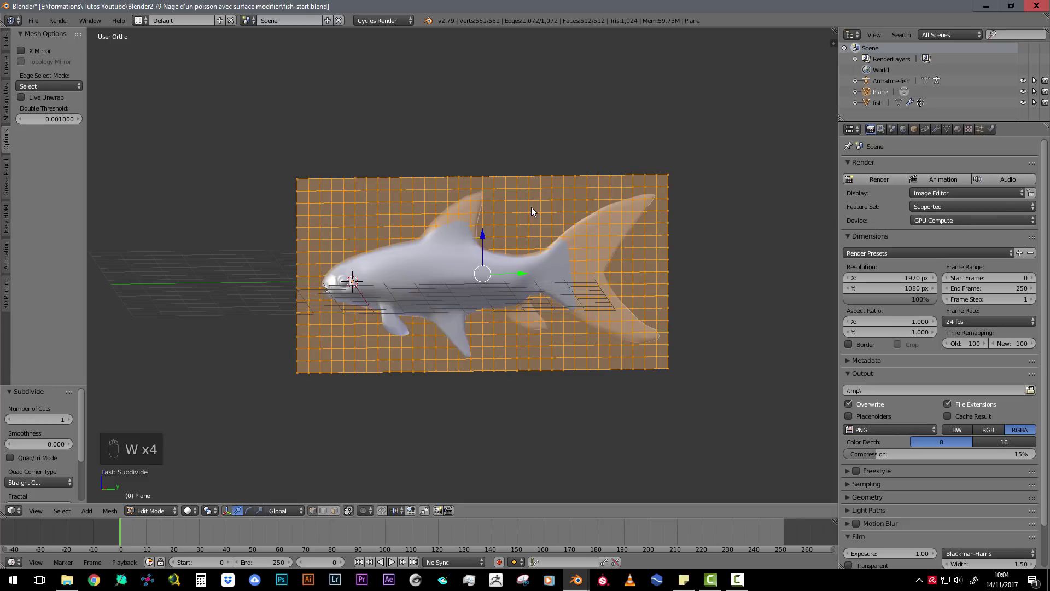
key(ctrl+z)
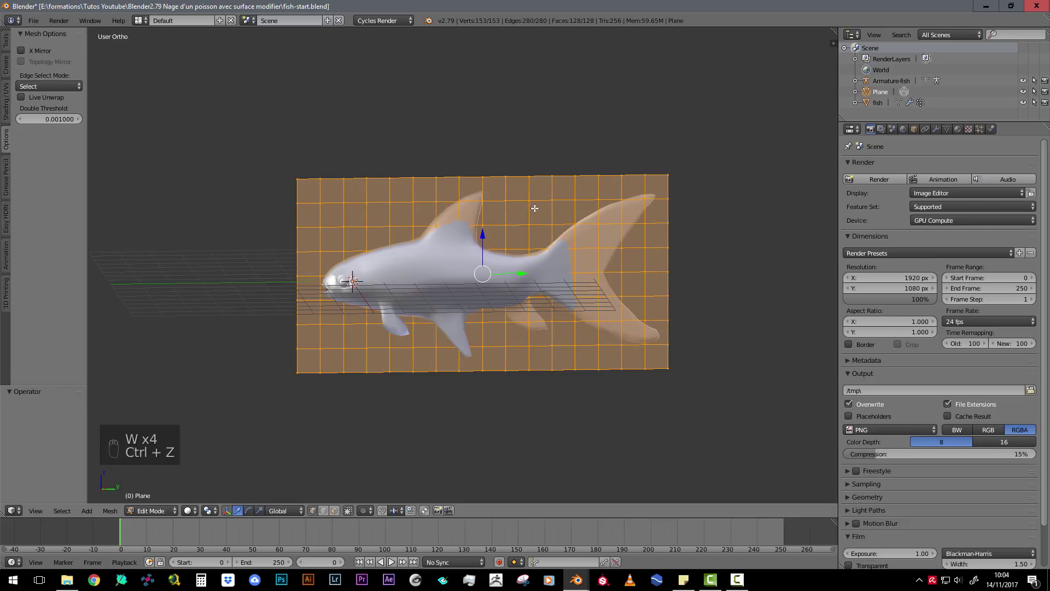
key(w)
click(547, 211)
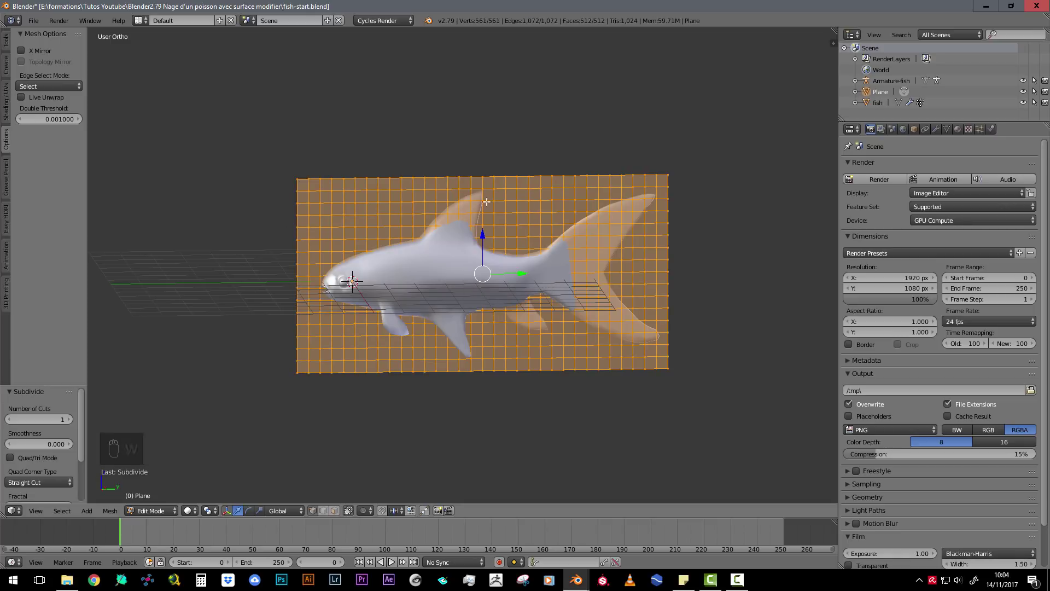
key(Tab)
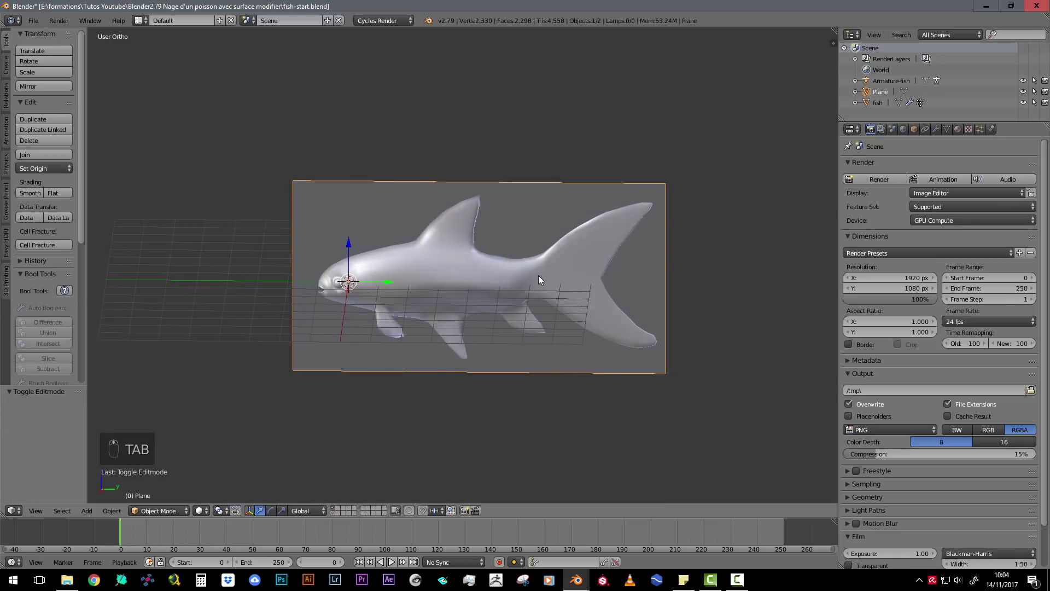
Inspect the plane from several angles, briefly entering Edit Mode and returning to Object Mode.
middle_drag(538, 280, 514, 229)
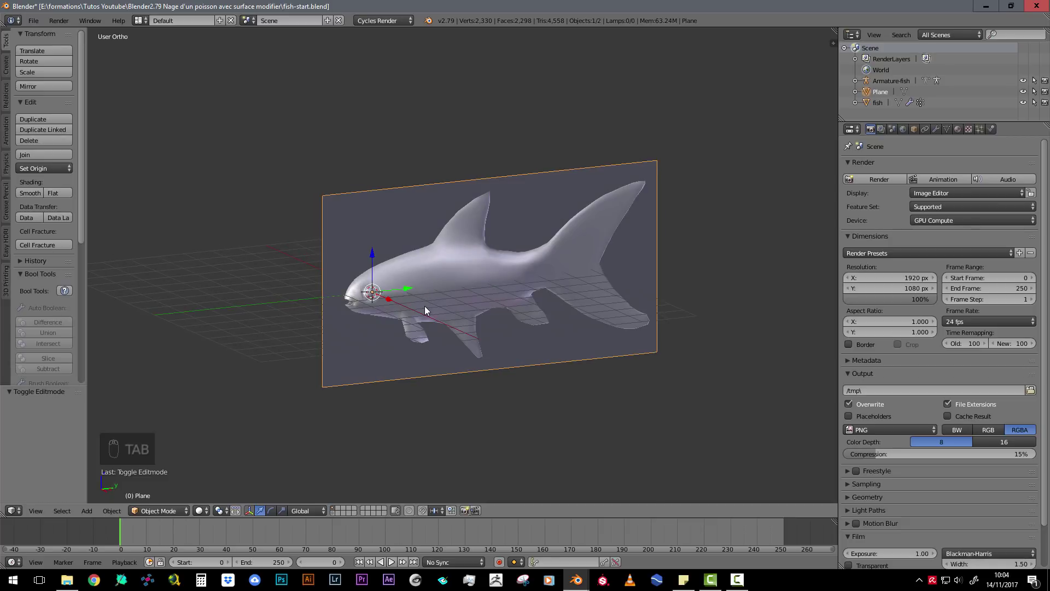
key(Tab)
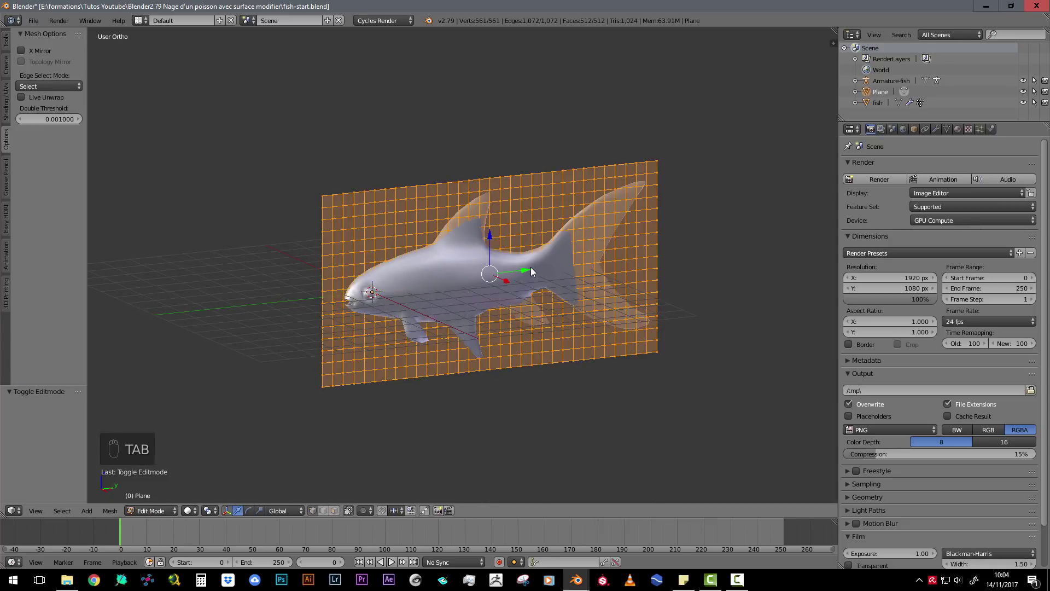
middle_drag(530, 267, 451, 165)
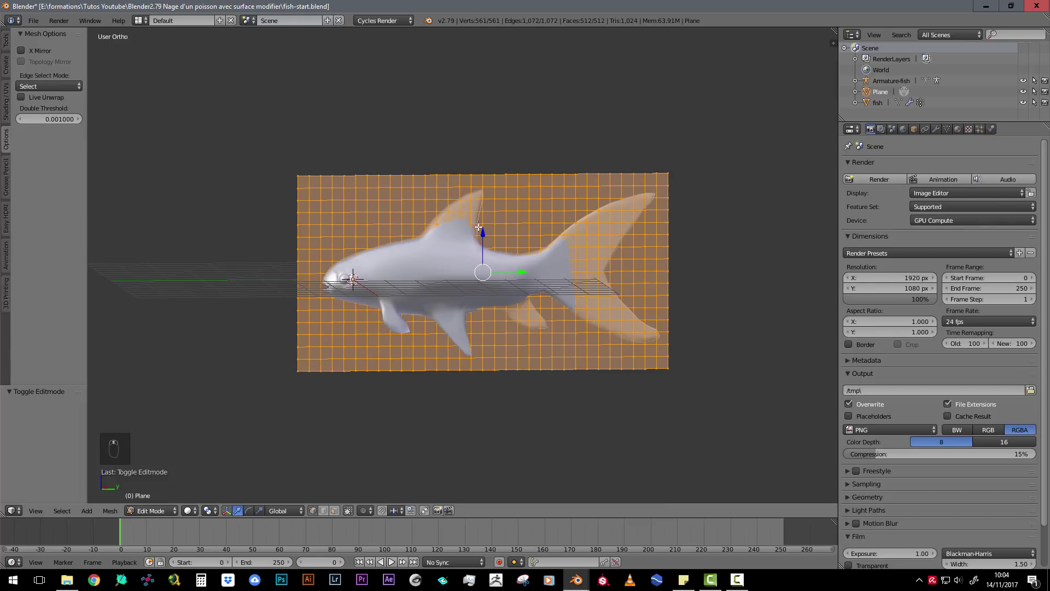
middle_drag(479, 227, 481, 242)
key(Tab)
middle_drag(367, 280, 427, 255)
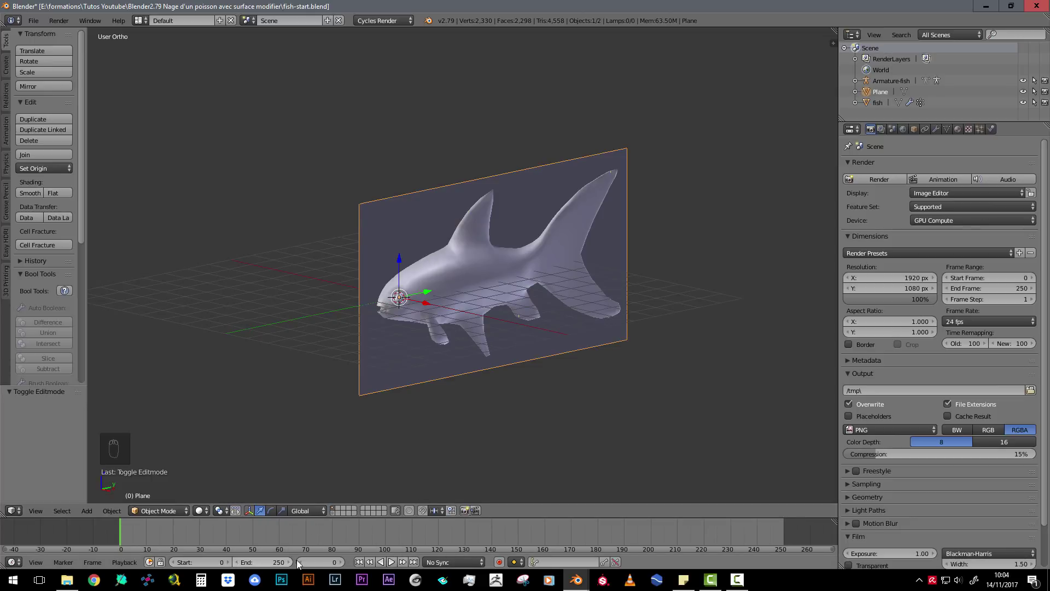
Set the animation end frame to 500 and select the plane.
click(274, 564)
text(500)
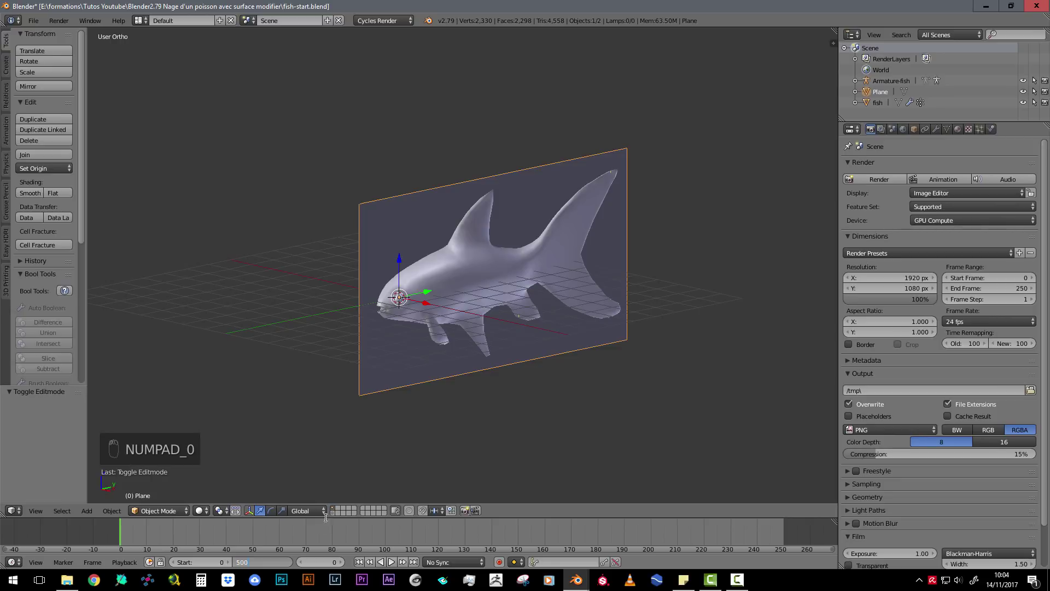
key(Return)
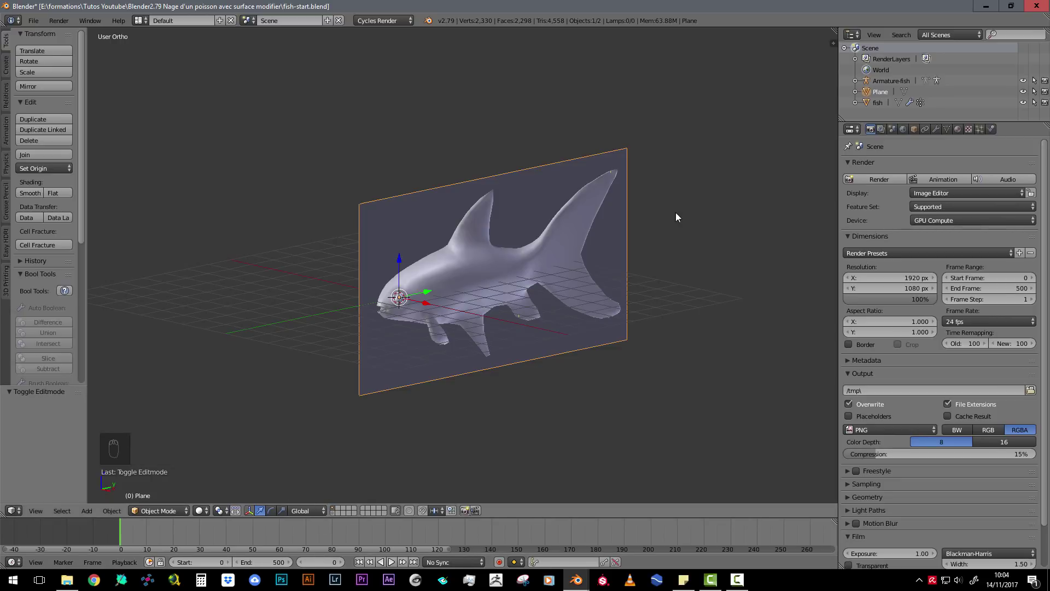
middle_drag(677, 217, 575, 251)
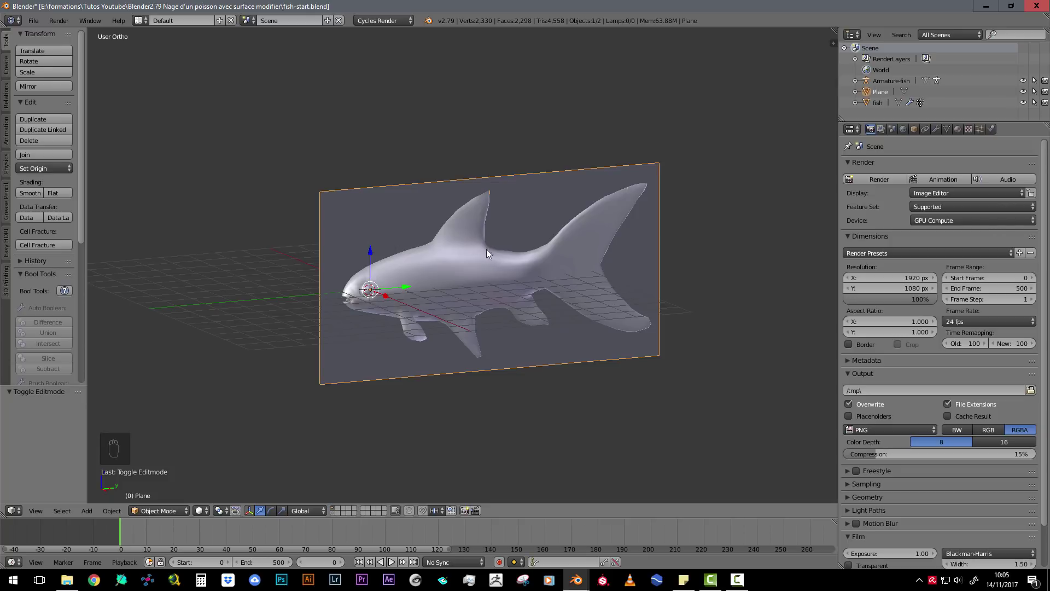
right_click(405, 200)
Move the plane to its own layer, show only that layer, and switch to Weight Paint mode.
key(m)
click(499, 219)
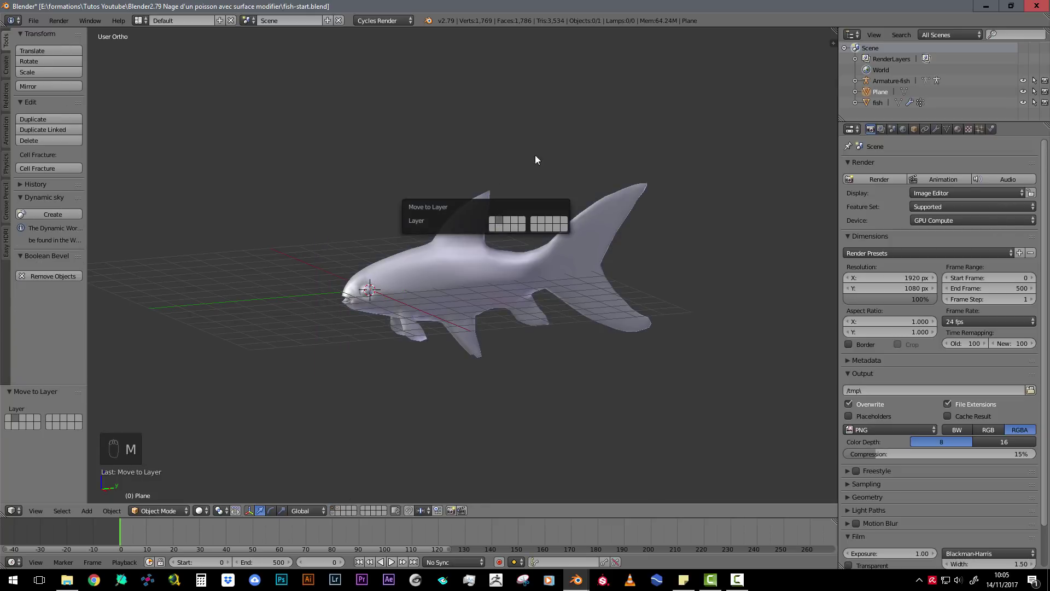
click(339, 509)
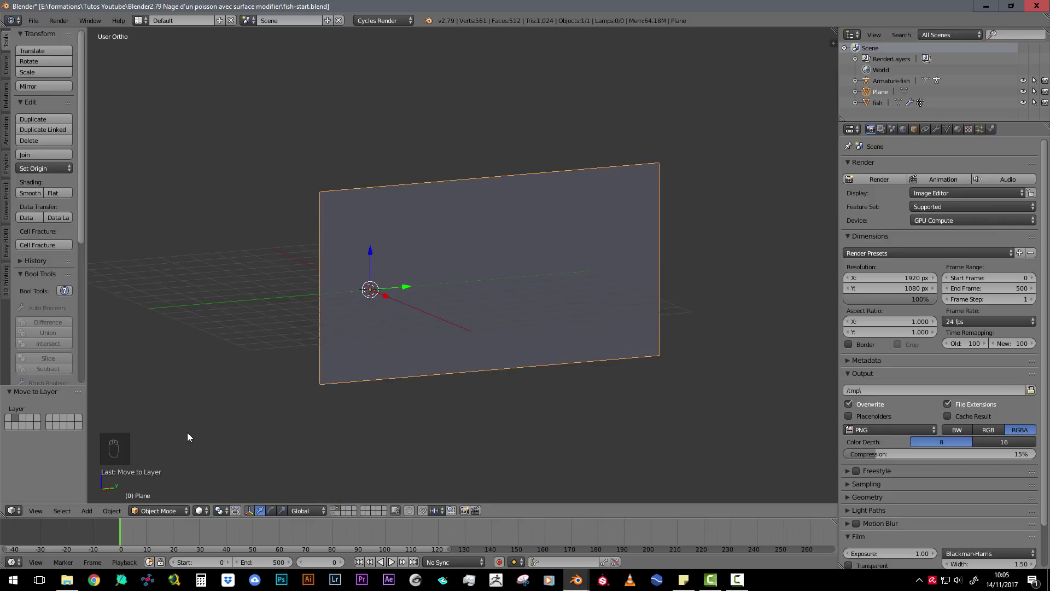
click(163, 510)
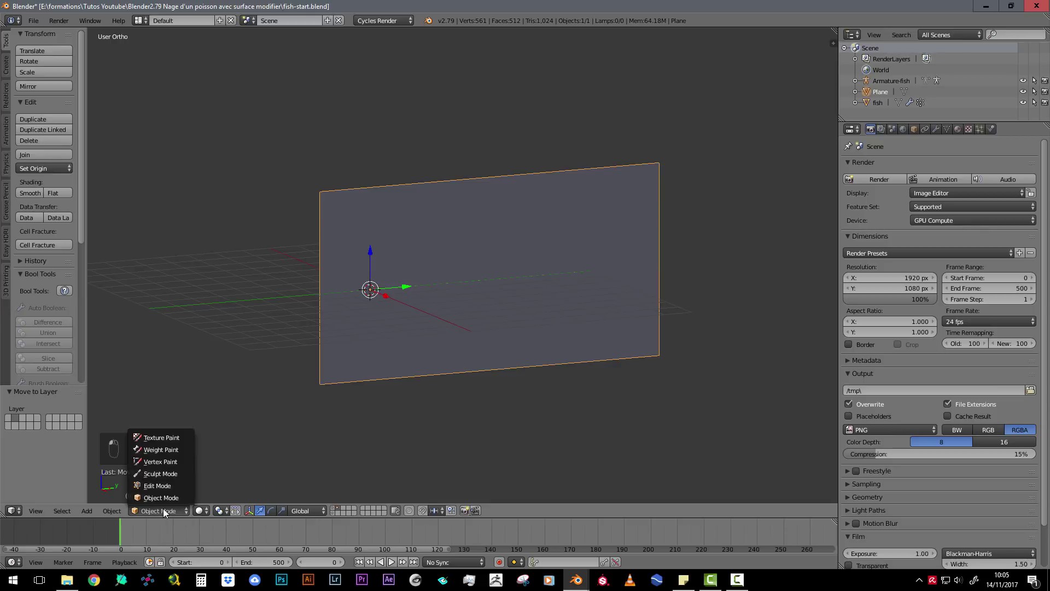
click(161, 449)
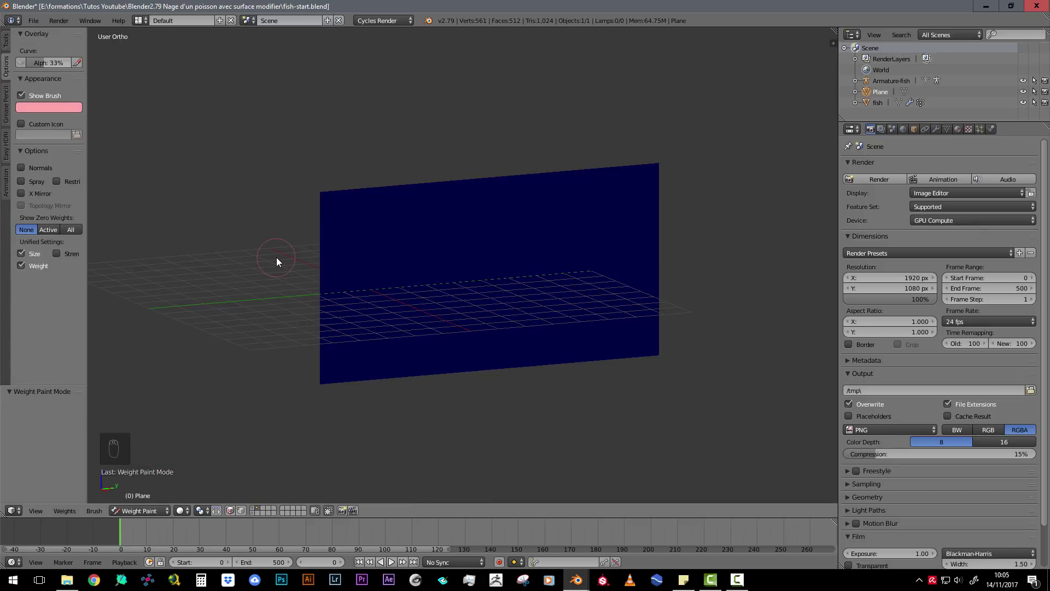
Set the Draw brush to strength 0.1 and radius 146, then paint weight along the plane's left edge.
middle_drag(277, 257, 257, 246)
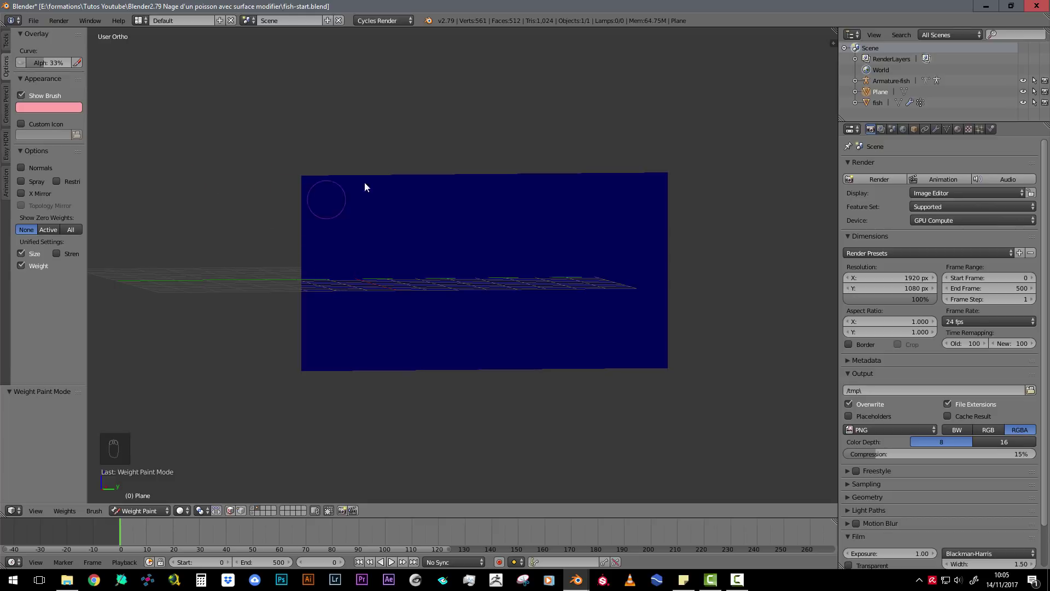
click(6, 44)
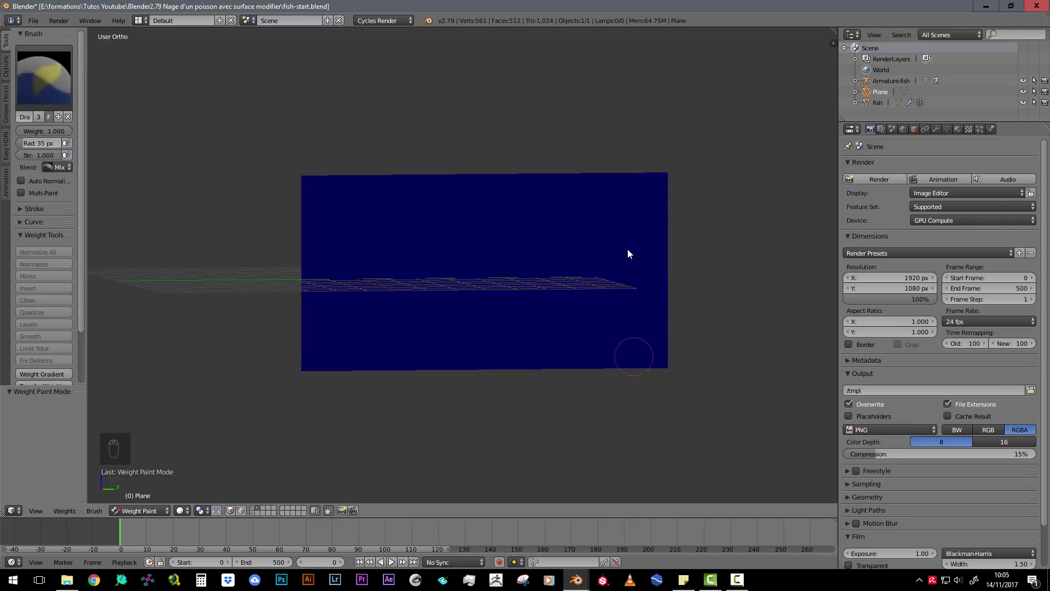
click(43, 68)
click(47, 71)
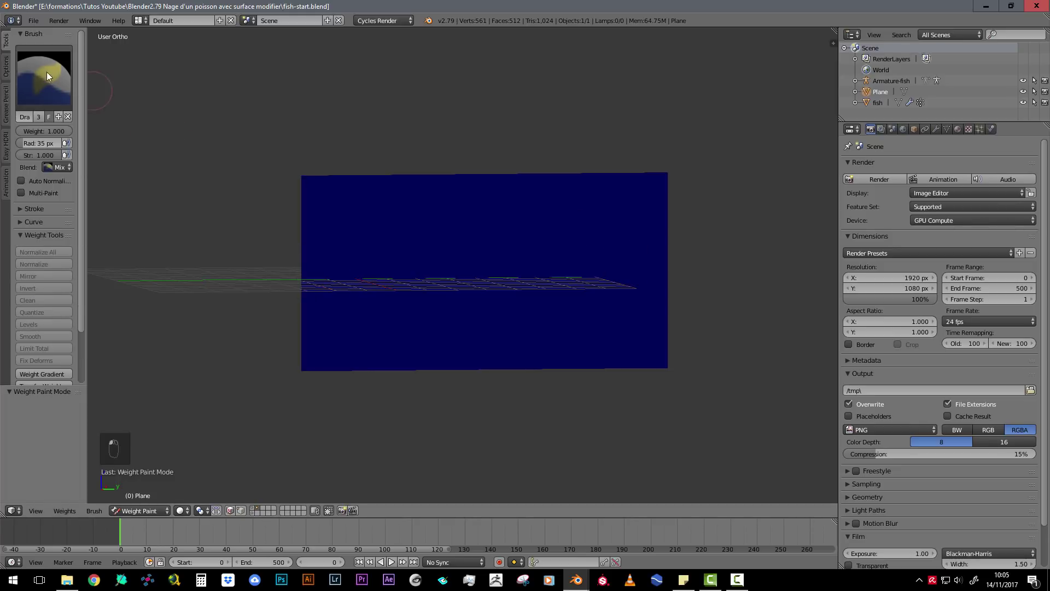
click(42, 155)
text(0.1)
key(Return)
key(f)
click(310, 215)
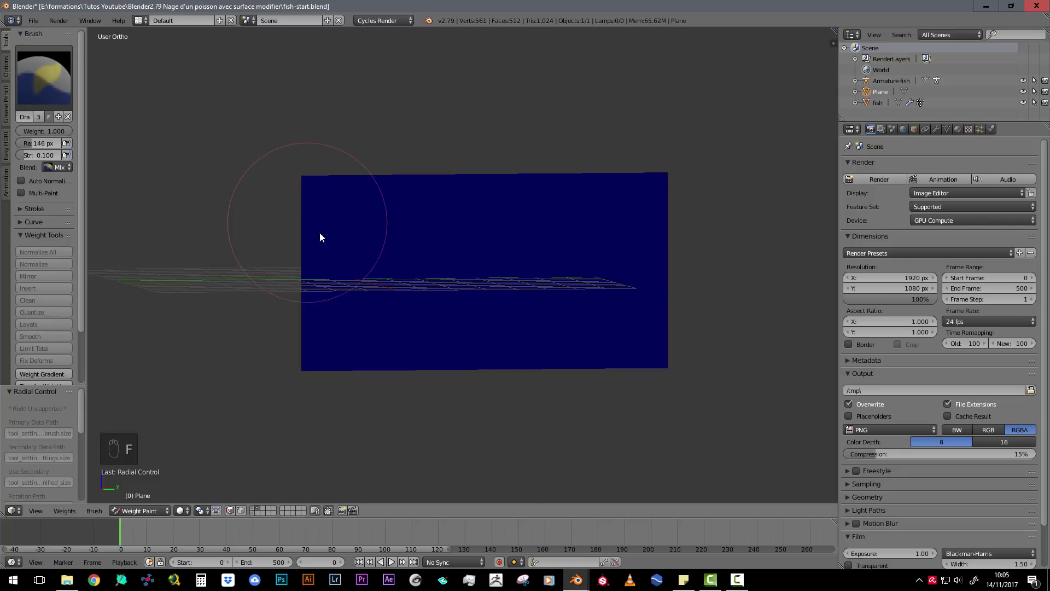
mouse_move(307, 184)
mouse_down()
mouse_move(316, 345)
mouse_move(317, 186)
mouse_move(318, 217)
mouse_move(324, 184)
mouse_move(319, 330)
mouse_move(398, 284)
mouse_move(398, 311)
mouse_move(407, 186)
mouse_move(383, 119)
mouse_move(367, 227)
mouse_move(327, 191)
mouse_move(335, 223)
mouse_move(329, 168)
mouse_move(298, 293)
mouse_move(300, 366)
mouse_move(315, 385)
mouse_move(301, 230)
mouse_move(294, 242)
mouse_move(307, 141)
mouse_up()
drag(304, 242, 303, 345)
click(55, 155)
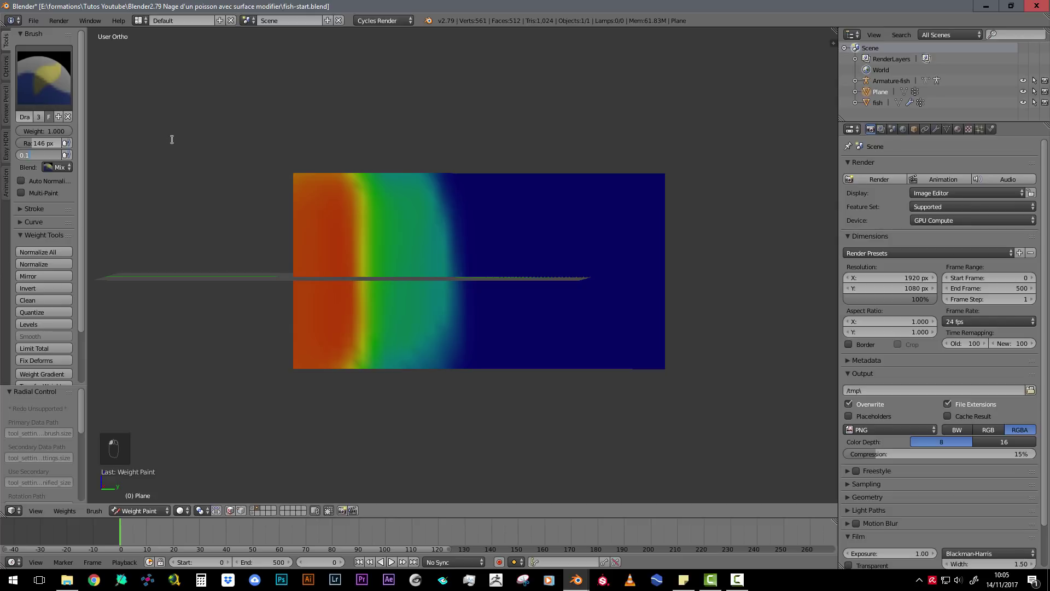
Raise brush strength to 0.4 and radius to 463, then paint weight across the plane.
text(4)
key(Return)
mouse_move(300, 159)
mouse_down()
mouse_move(311, 310)
mouse_move(315, 136)
mouse_move(347, 311)
mouse_move(393, 310)
mouse_move(362, 192)
mouse_move(319, 342)
mouse_up()
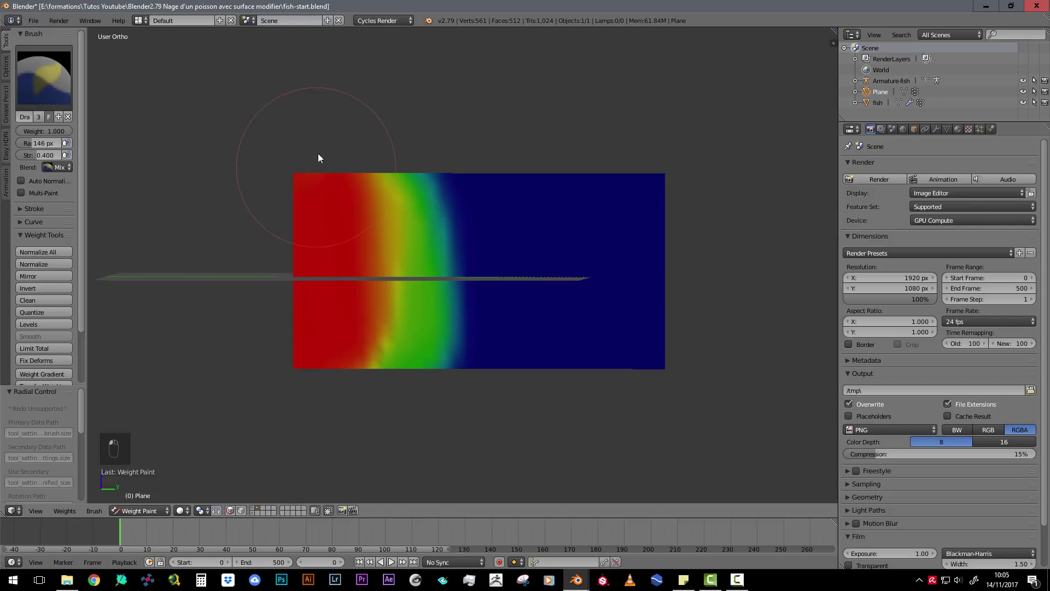
mouse_move(319, 159)
mouse_down()
mouse_move(352, 301)
mouse_move(352, 352)
mouse_up()
key(f)
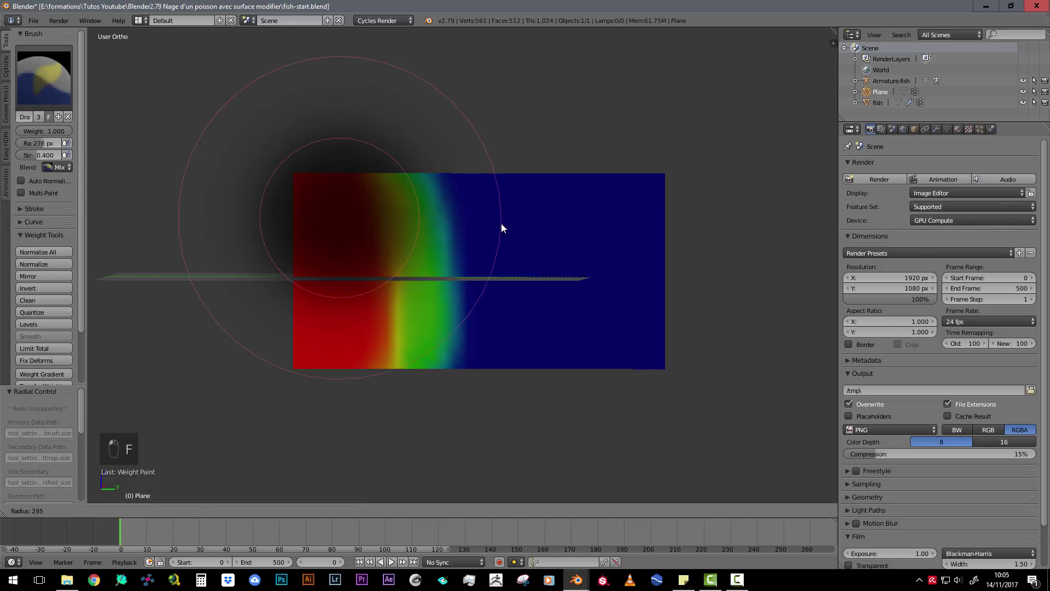
click(547, 240)
mouse_move(278, 185)
mouse_down()
mouse_move(248, 330)
mouse_move(338, 252)
mouse_move(458, 247)
mouse_move(467, 316)
mouse_up()
drag(418, 210, 417, 371)
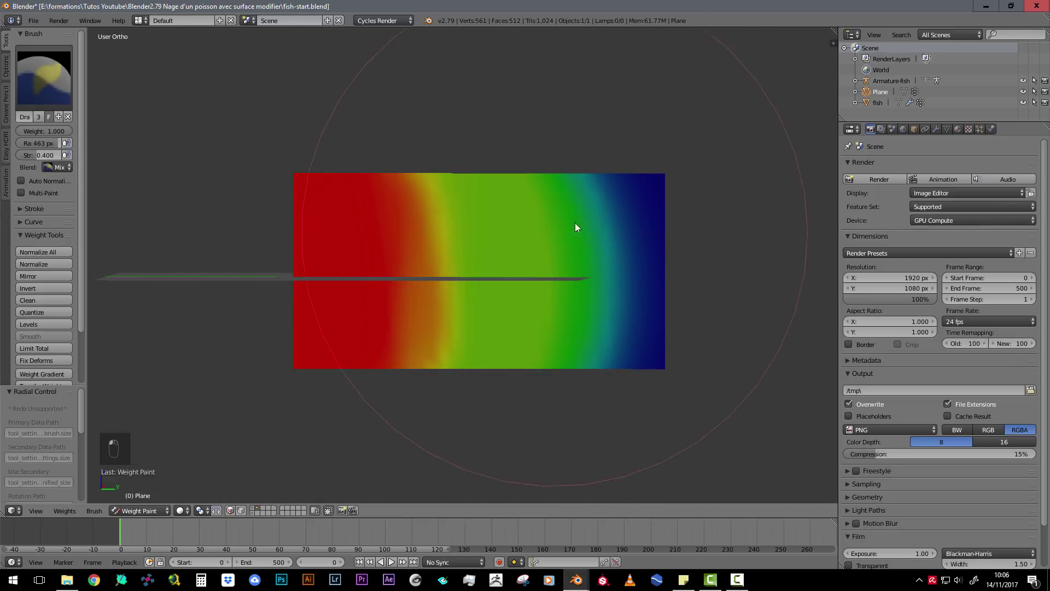
Undo the last strokes, repaint a softer red-to-blue gradient, and display the plane's vertex groups.
key(ctrl+z)
key(ctrl+z)
key(ctrl+z)
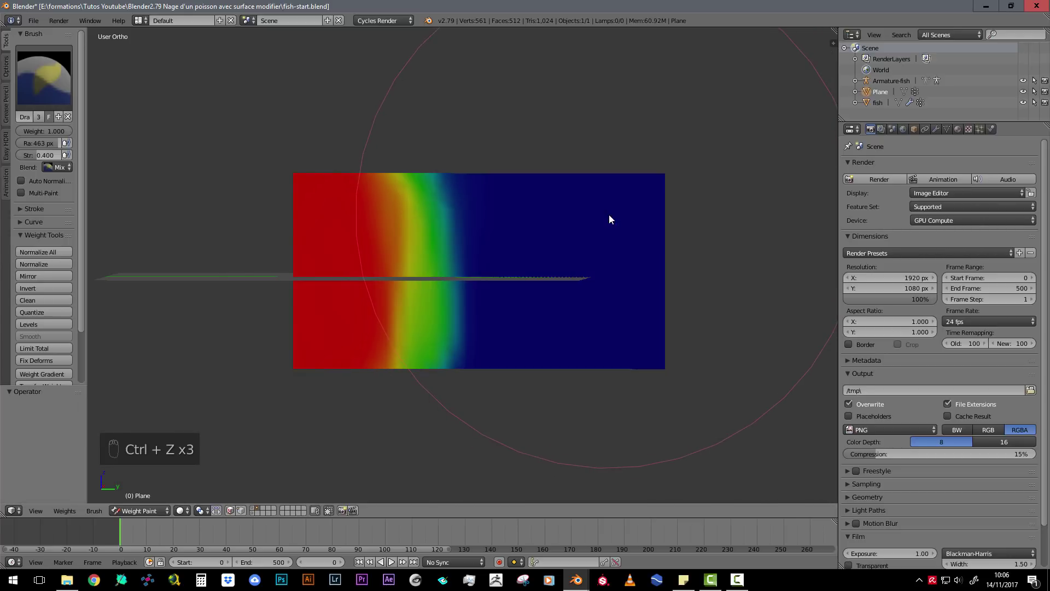
mouse_move(348, 305)
mouse_down()
mouse_move(344, 340)
mouse_move(372, 252)
mouse_move(382, 376)
mouse_up()
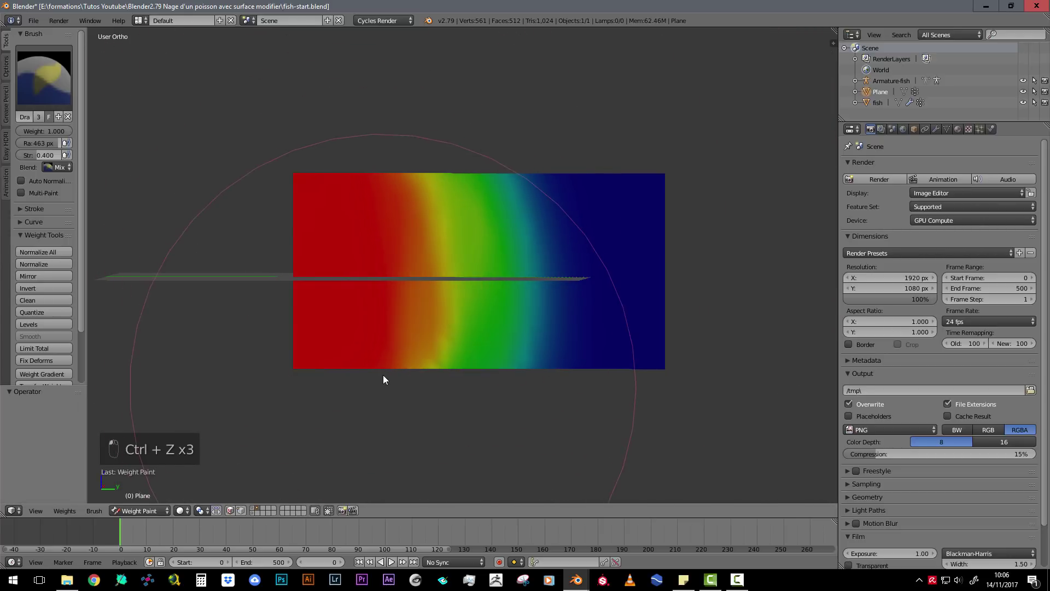
scroll(401, 265, down, 3)
scroll(402, 269, up, 3)
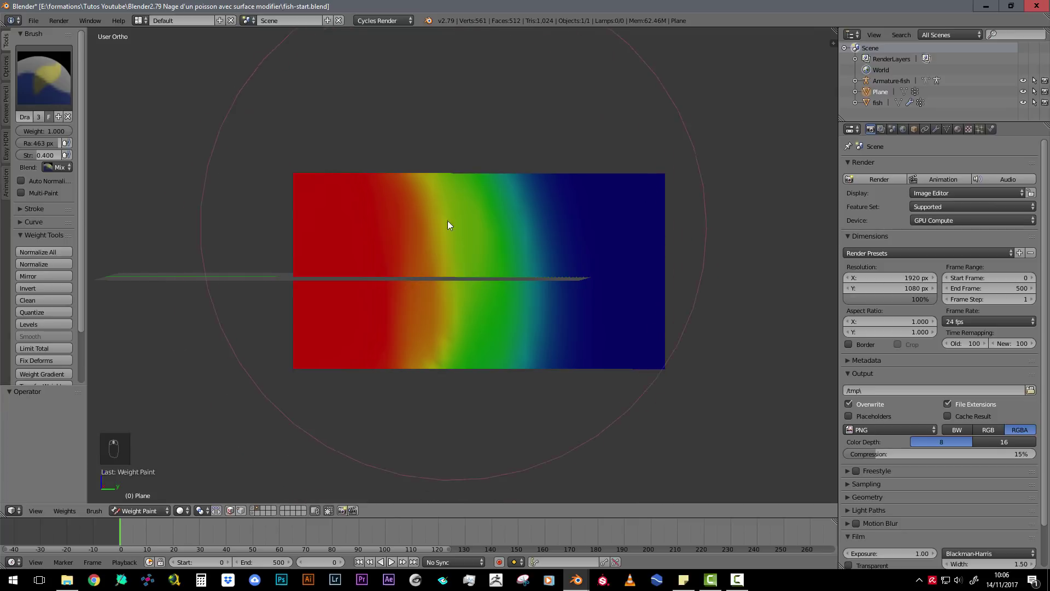
scroll(405, 223, down, 3)
mouse_move(407, 259)
middle_down()
mouse_move(458, 300)
mouse_move(415, 251)
mouse_move(476, 305)
mouse_move(642, 305)
mouse_move(425, 293)
middle_up()
click(162, 510)
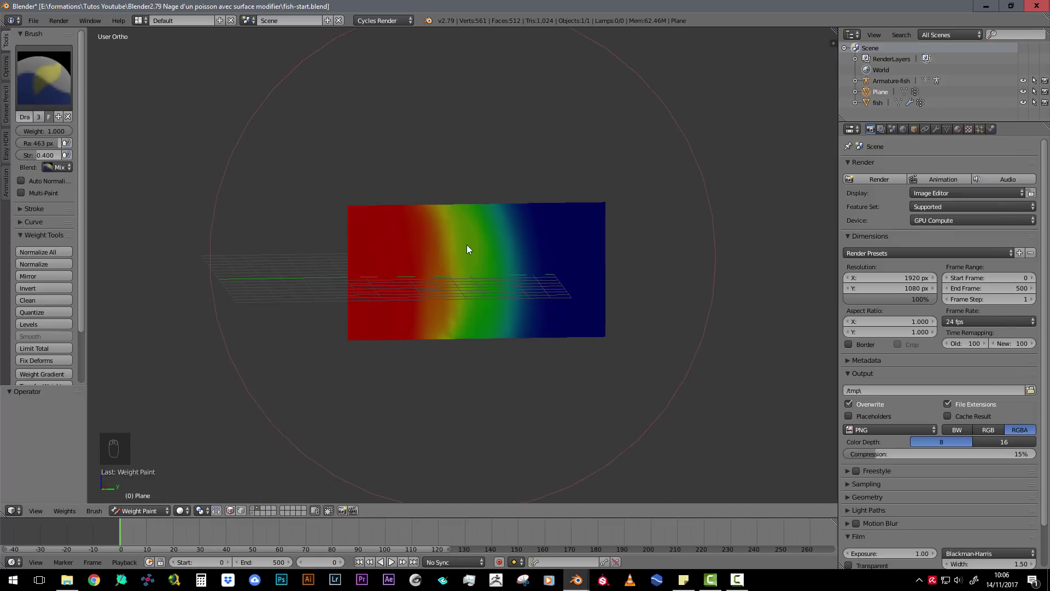
click(947, 130)
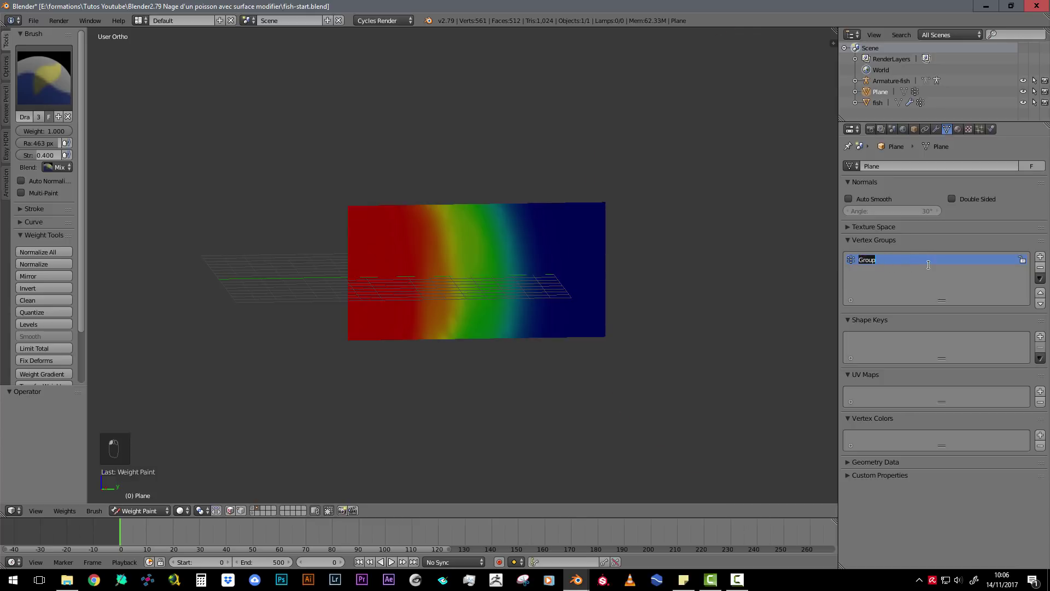
Rename the weight-painted vertex group 'Group' to 'Cloth' in Object Data properties.
text(Cloth)
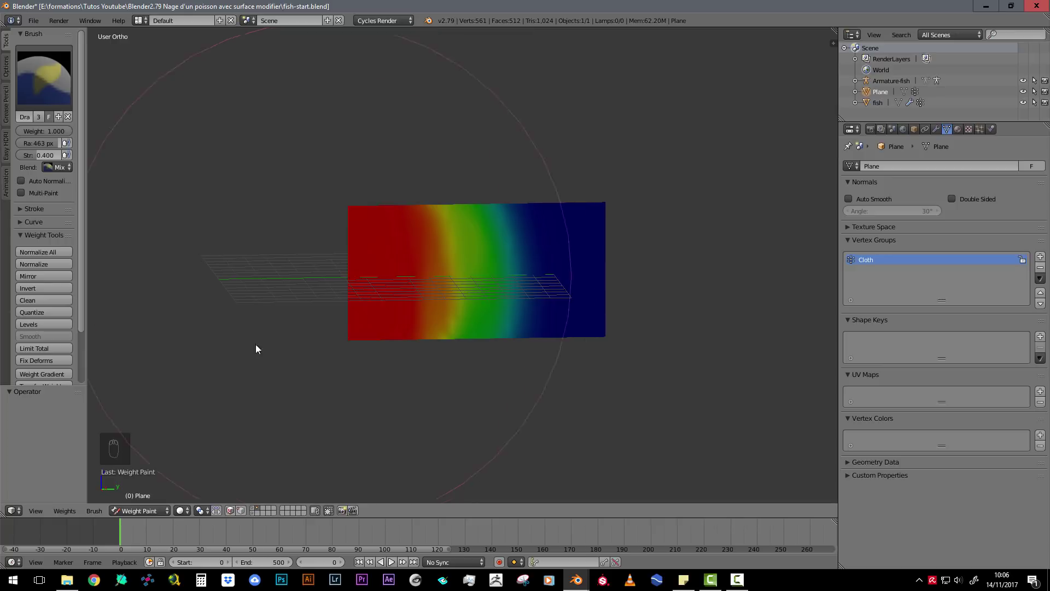
click(155, 511)
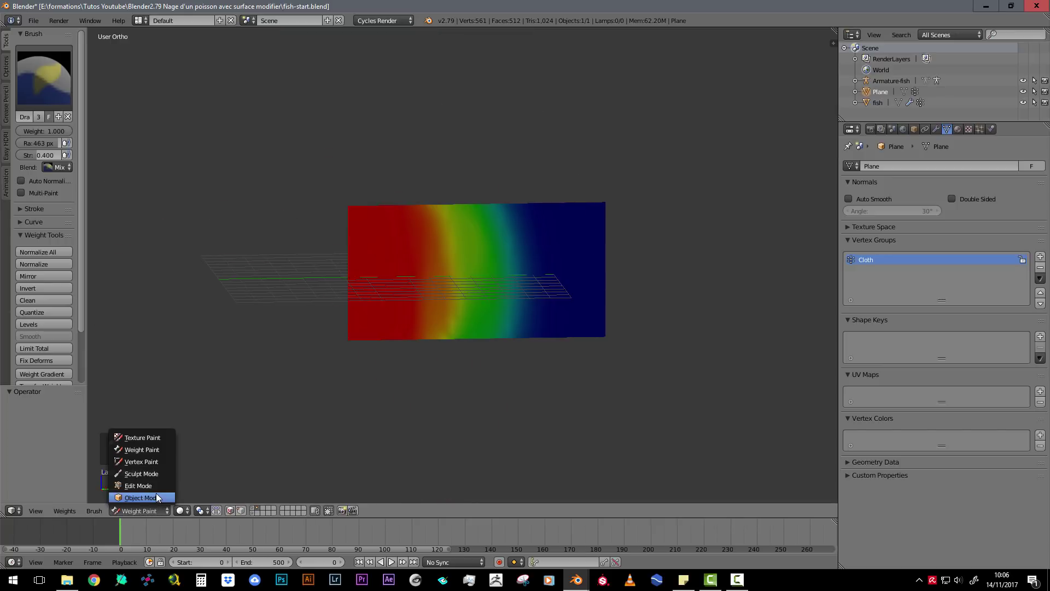
Back in Object Mode, give the plane Cloth physics with the Silk preset.
click(156, 496)
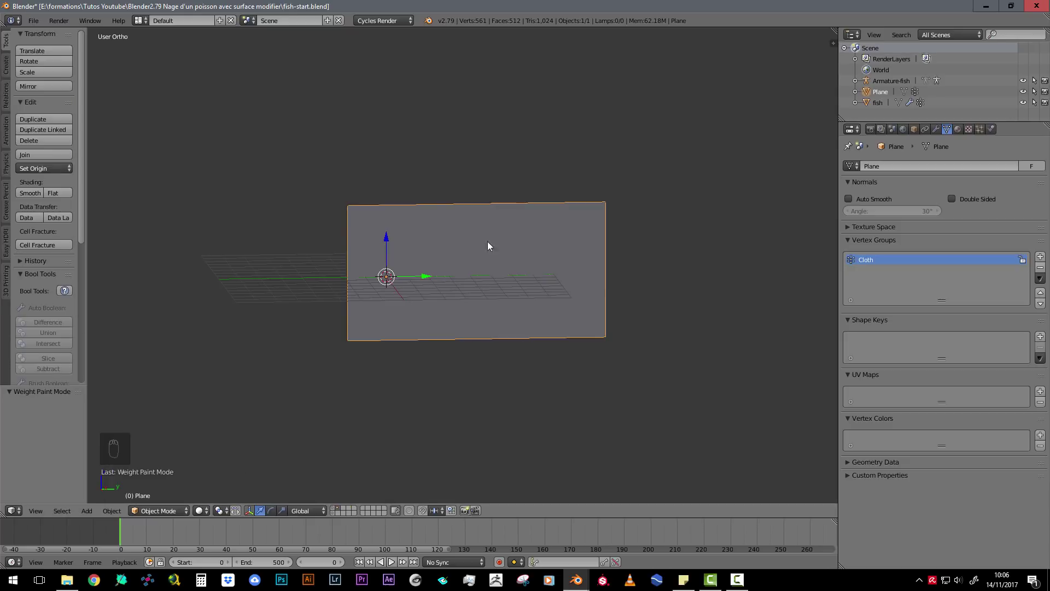
click(980, 129)
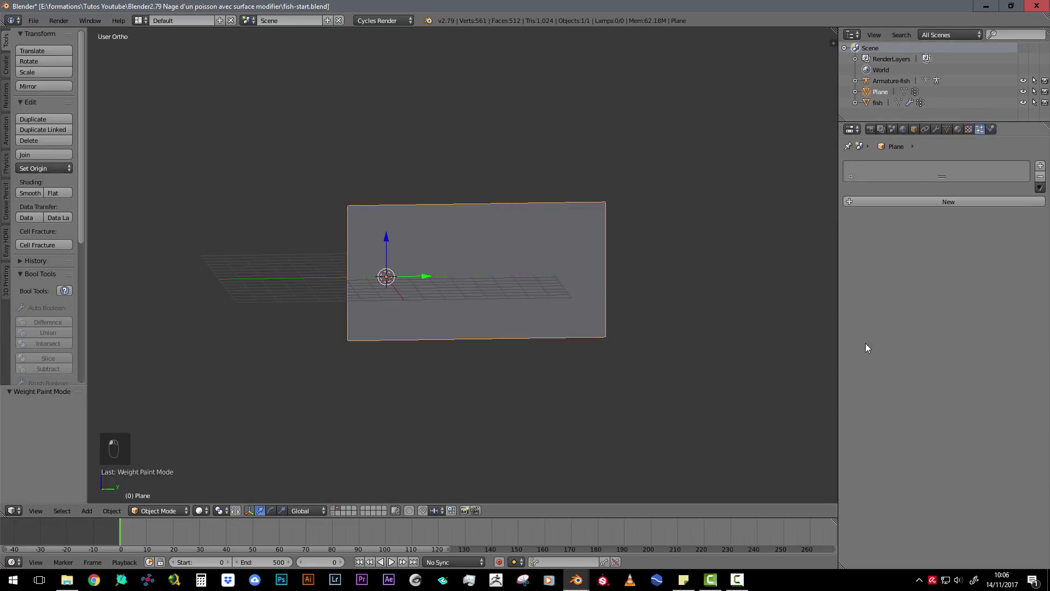
click(991, 130)
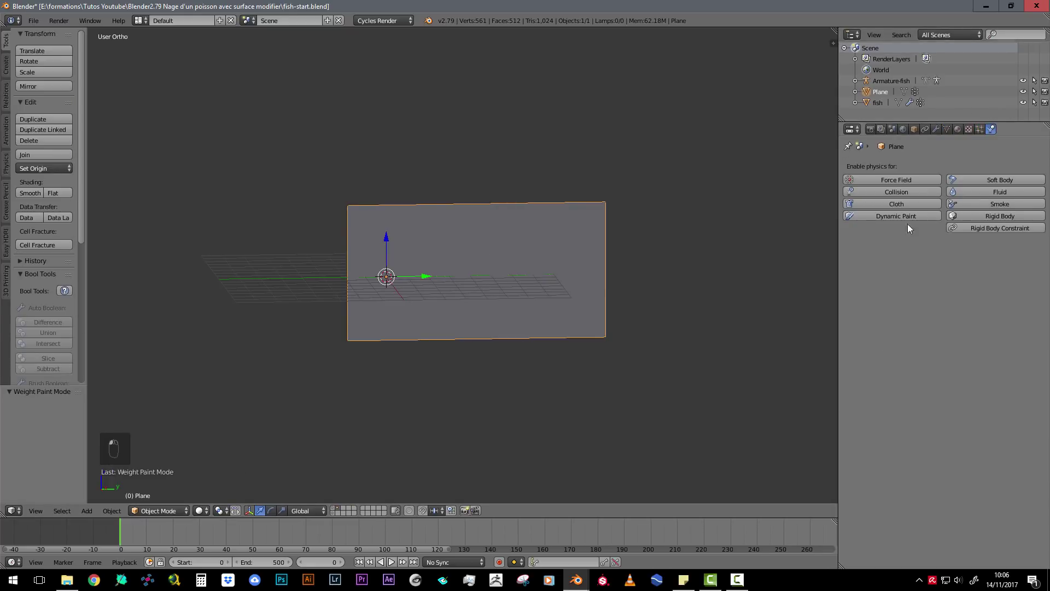
click(907, 202)
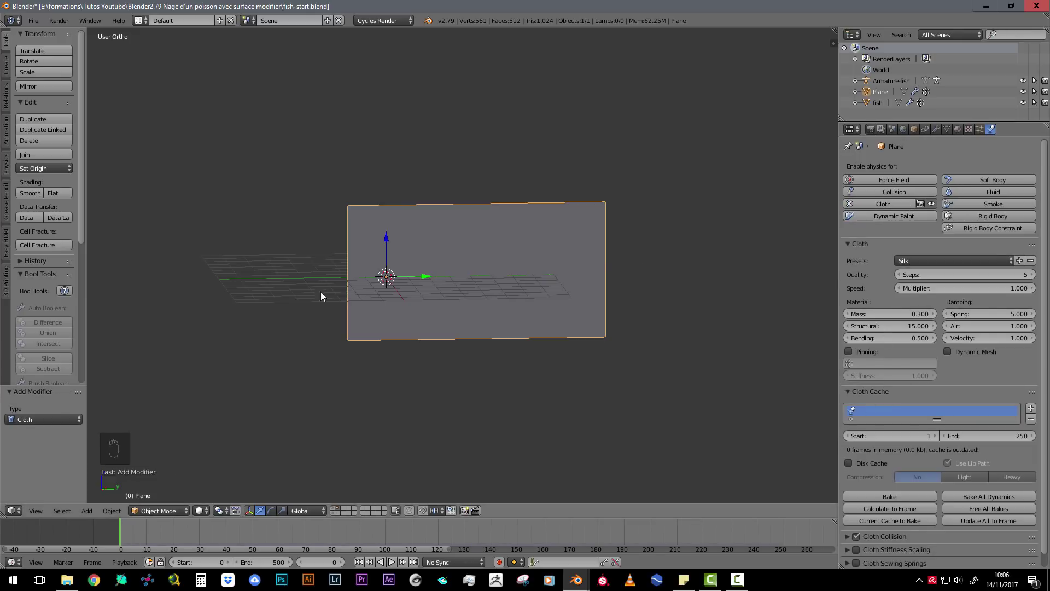
click(923, 263)
click(924, 318)
Test-play the unpinned cloth simulation and stop it.
key(alt+a)
middle_drag(383, 205, 457, 288)
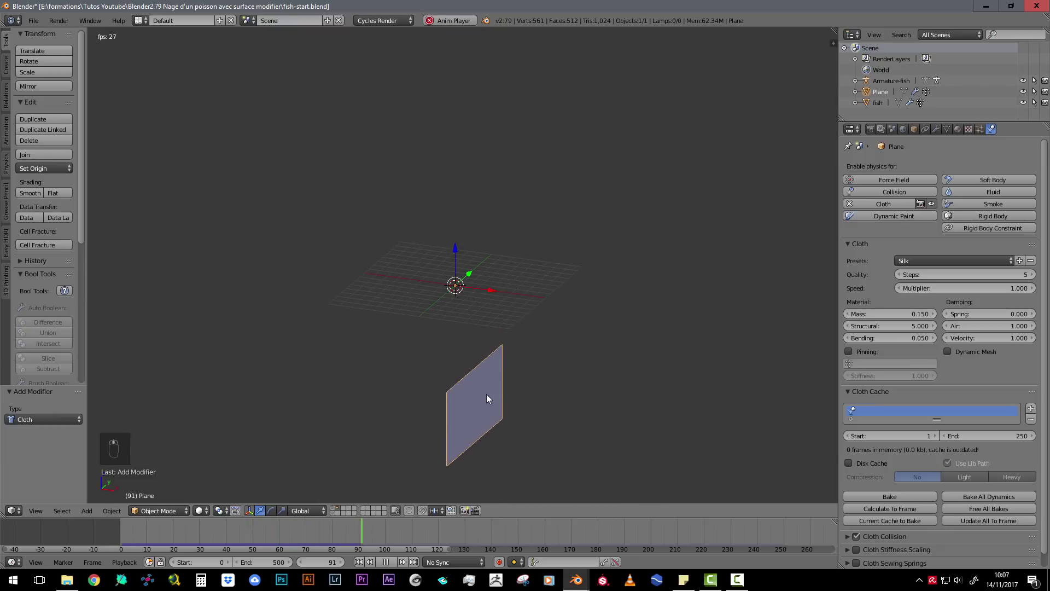
key(Escape)
middle_drag(481, 355, 530, 284)
Pin the cloth with the Cloth vertex group, then replay the simulation and stop it.
click(849, 351)
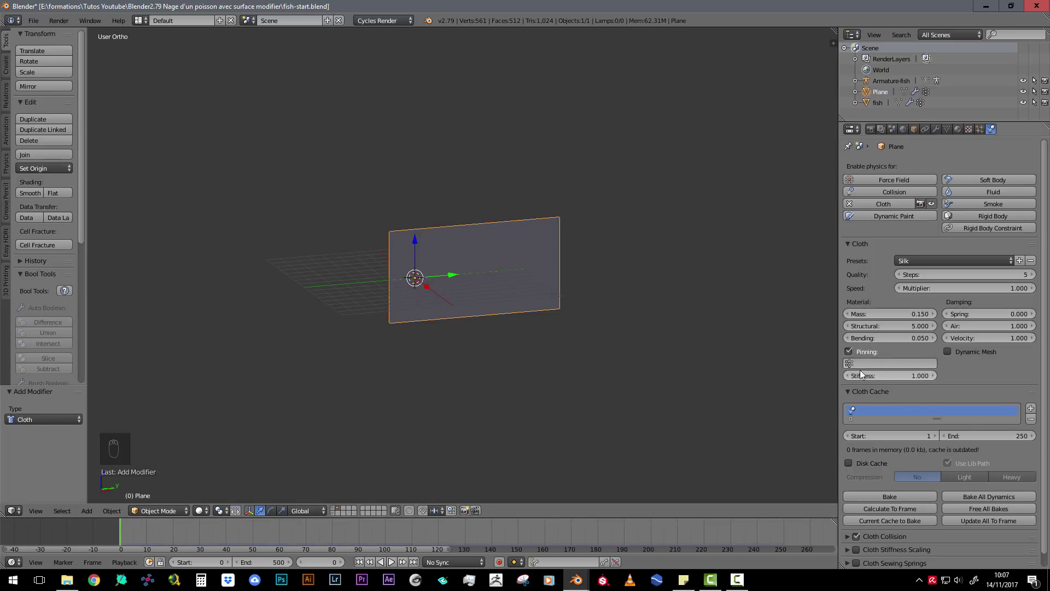
click(859, 364)
click(862, 379)
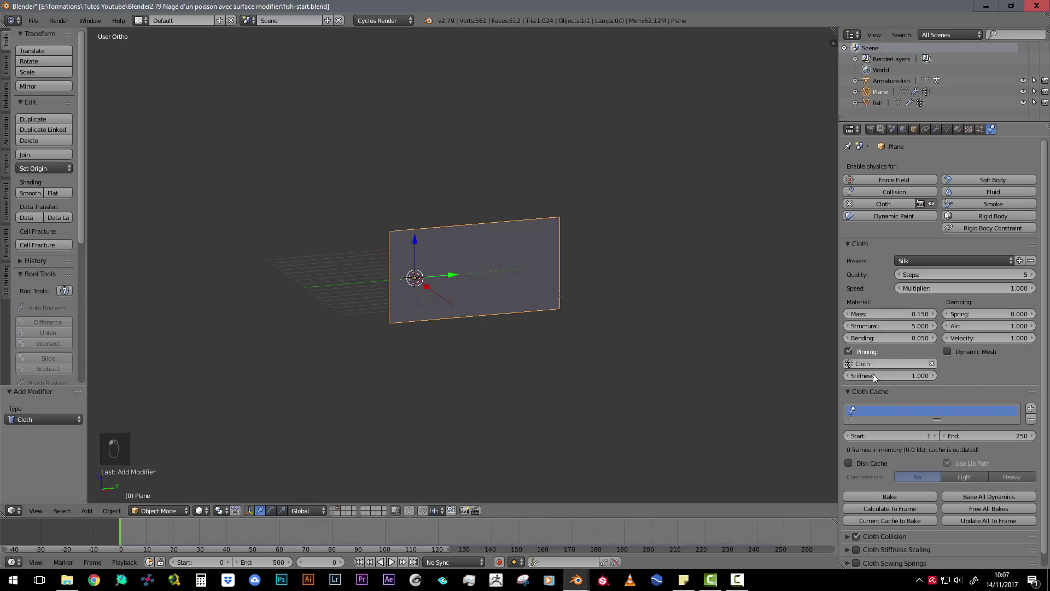
key(alt+a)
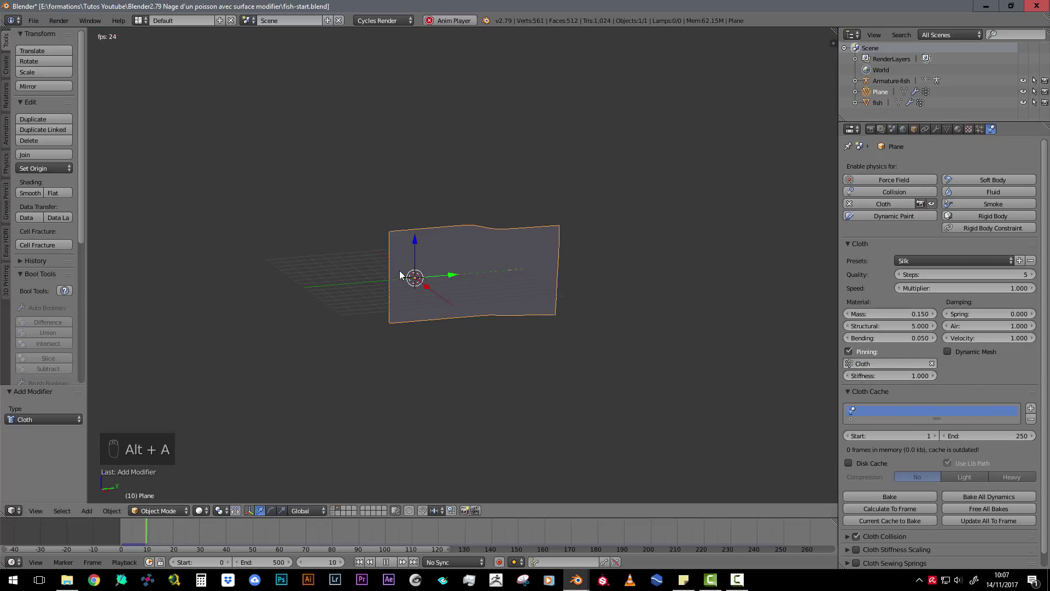
scroll(460, 327, up, 2)
middle_drag(461, 324, 425, 257)
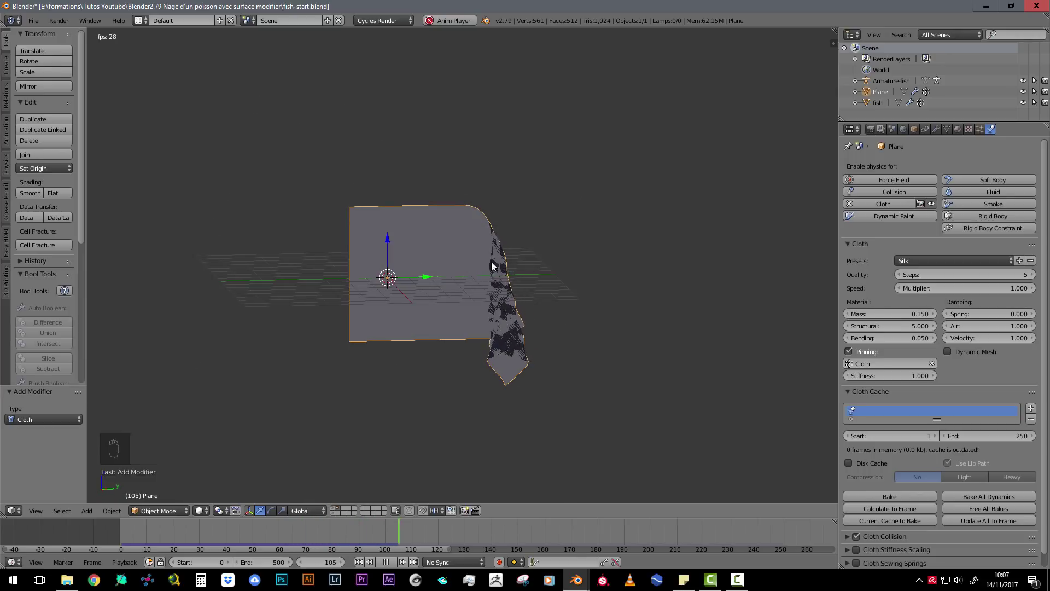
key(Escape)
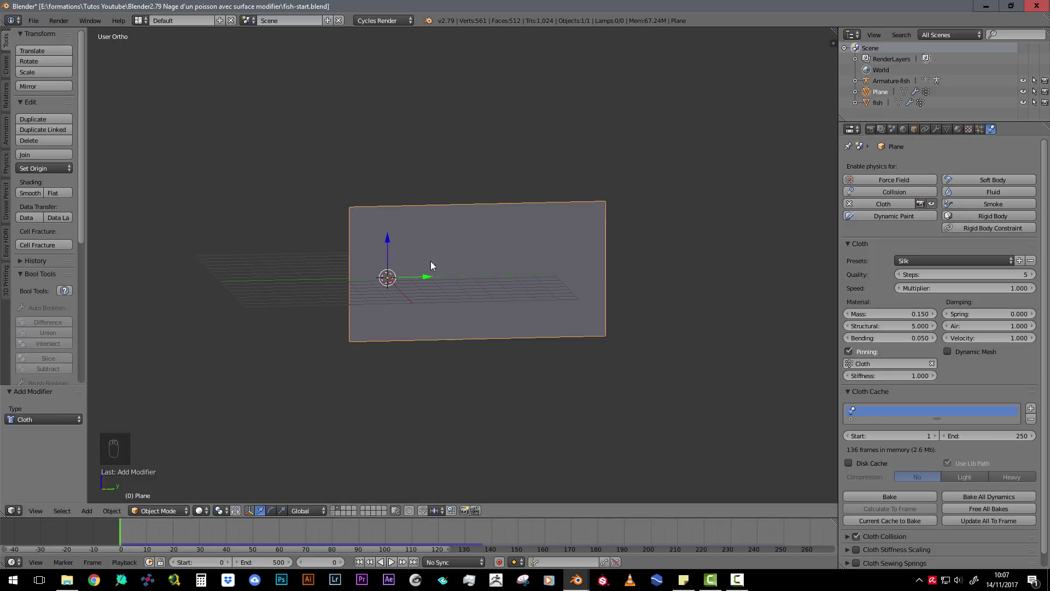
Add a Wind force field and move it back along Y to about -4.263.
key(shift+a)
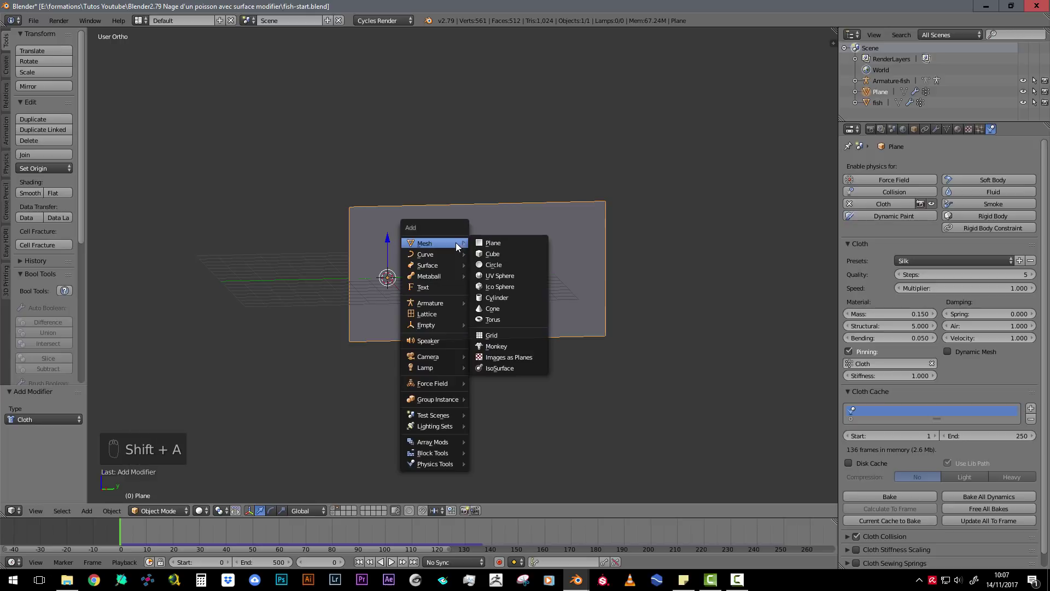
mouse_move(438, 380)
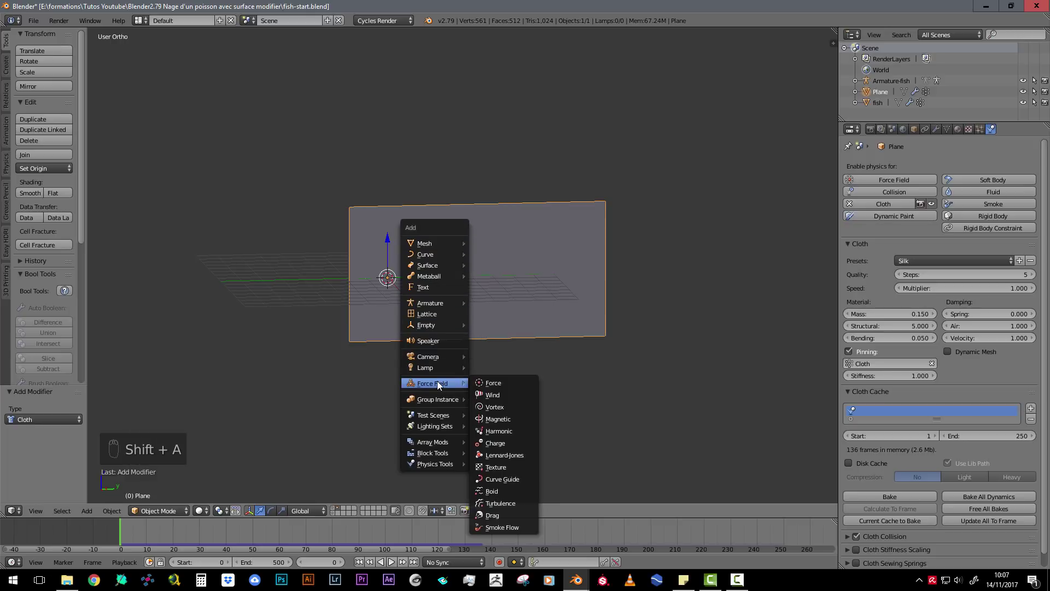
click(495, 394)
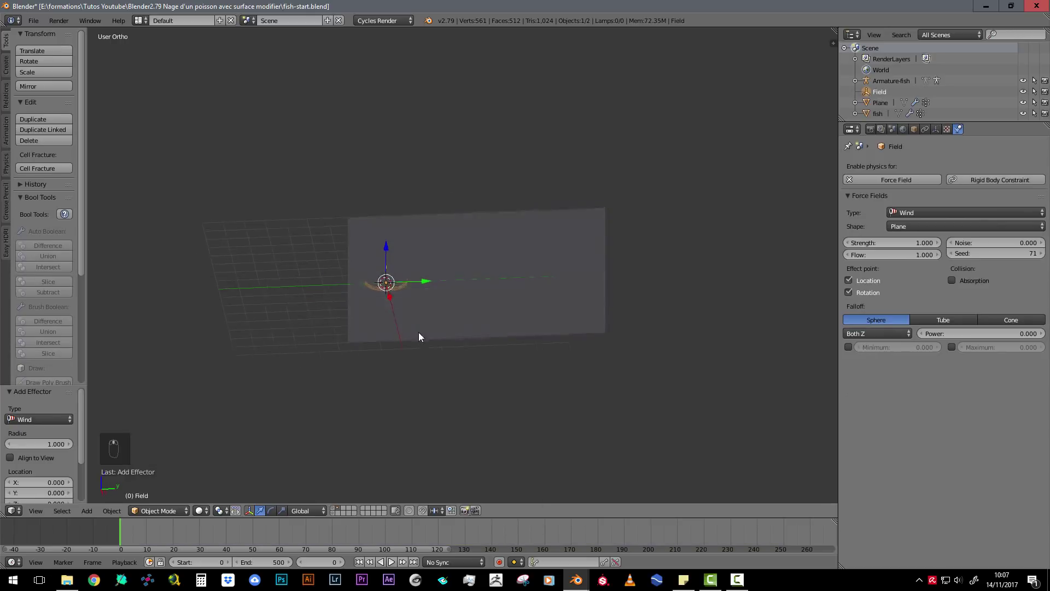
middle_drag(418, 333, 425, 285)
drag(427, 287, 342, 319)
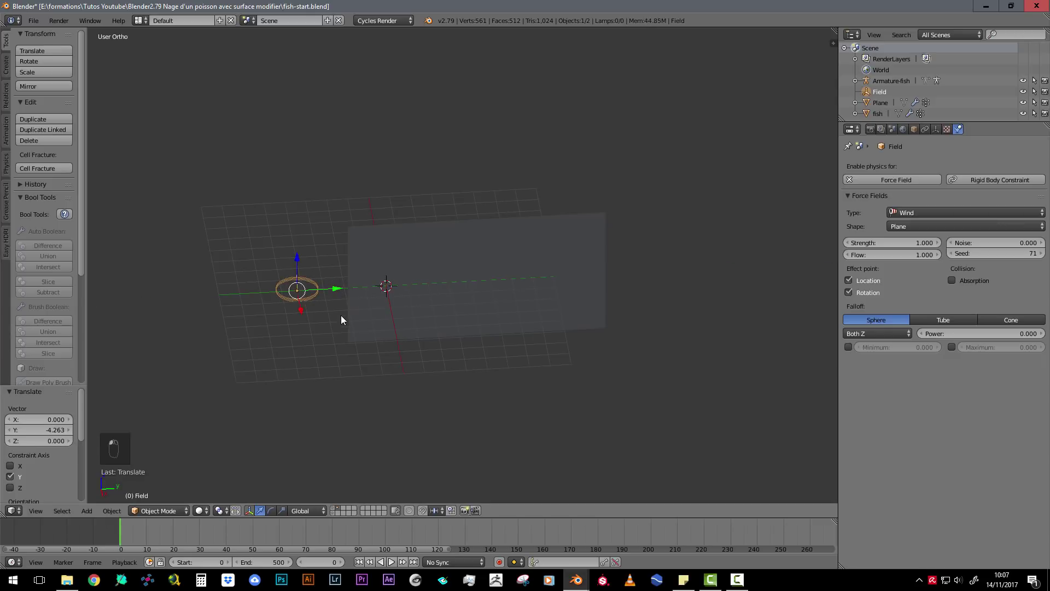
middle_drag(342, 319, 344, 286)
Rotate the wind field -90° about X to face the plane and move it closer.
key(r)
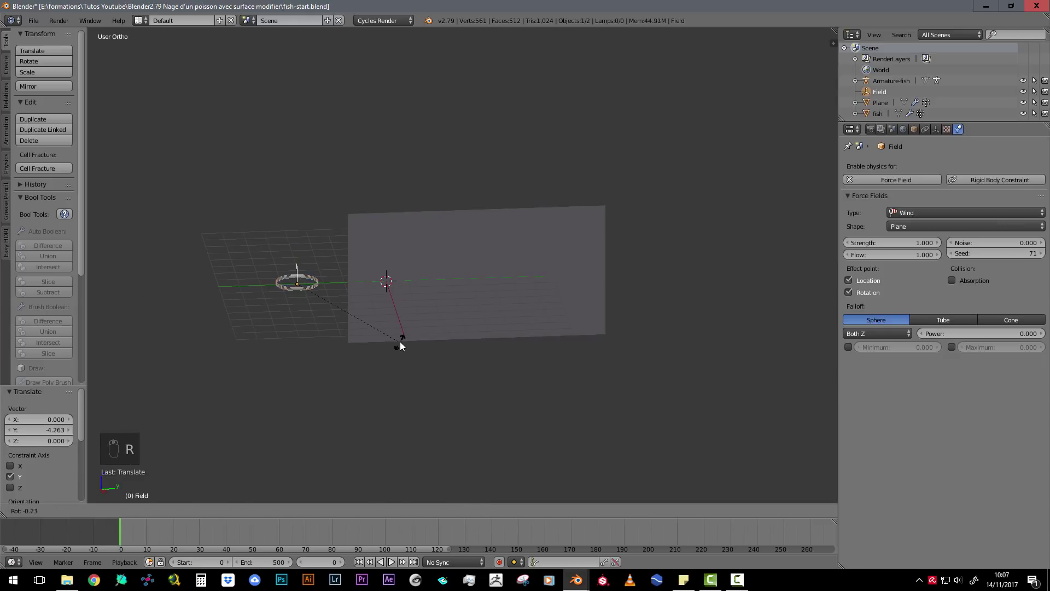
text(x)
text(-90)
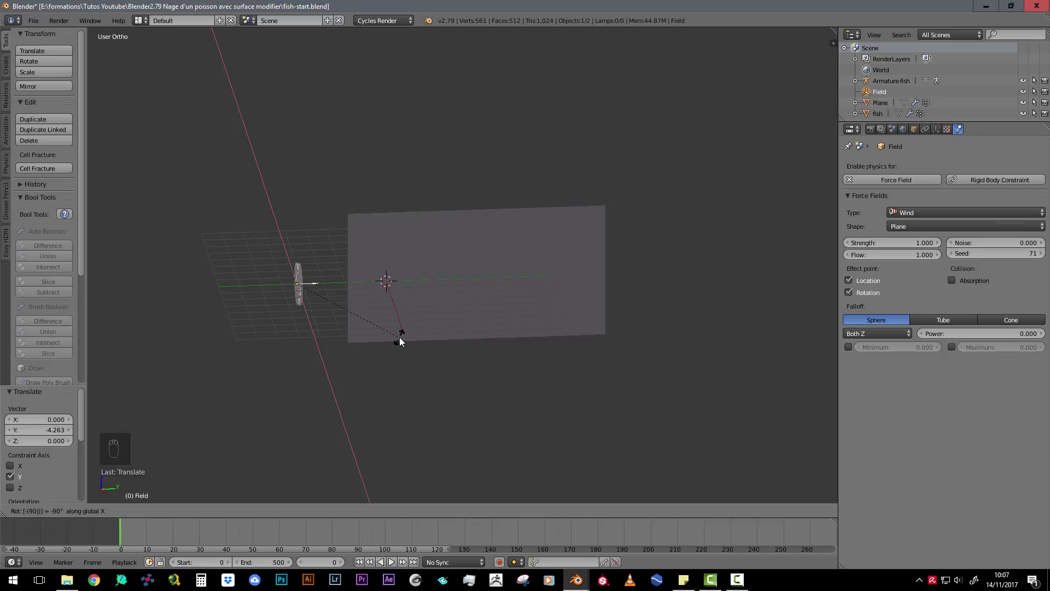
key(Return)
scroll(298, 314, up, 3)
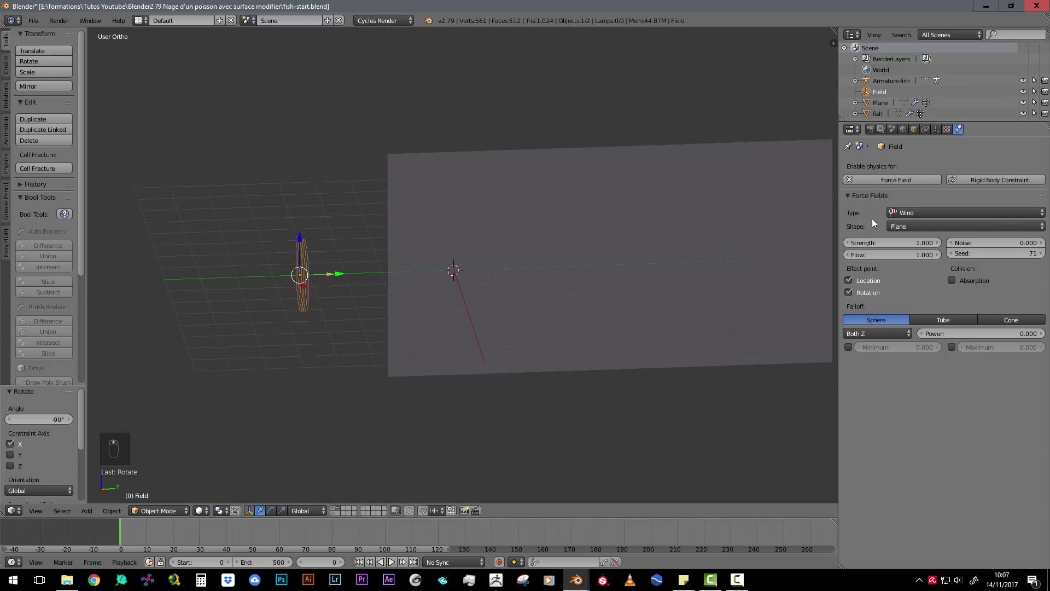
middle_drag(309, 283, 326, 264)
drag(326, 265, 342, 256)
Set the wind field's Strength to 10 and Noise to 10, then select the cloth plane.
middle_drag(415, 221, 427, 173)
middle_drag(412, 297, 434, 204)
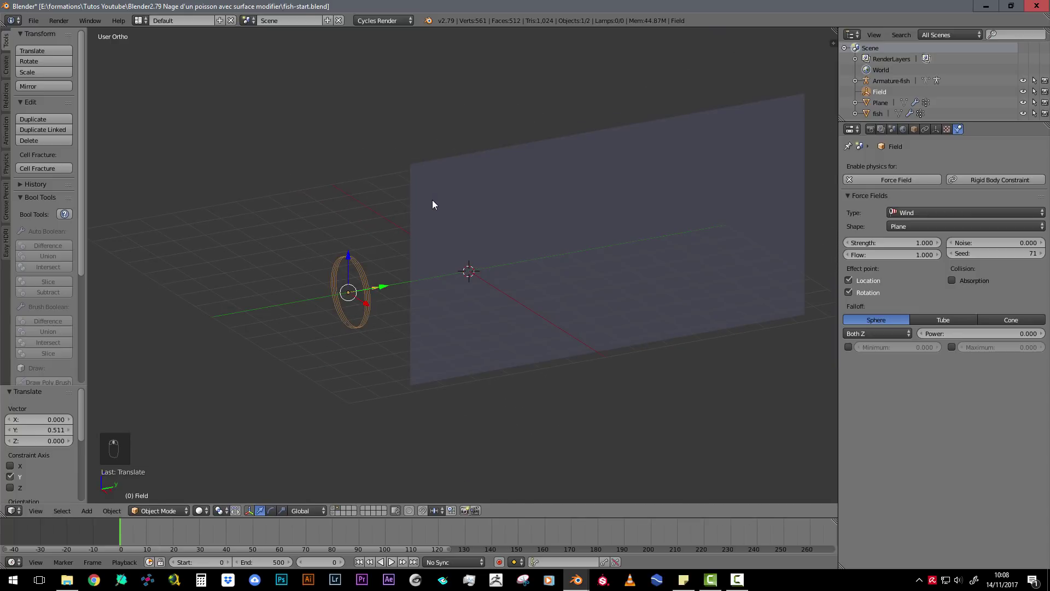
click(888, 244)
text(10)
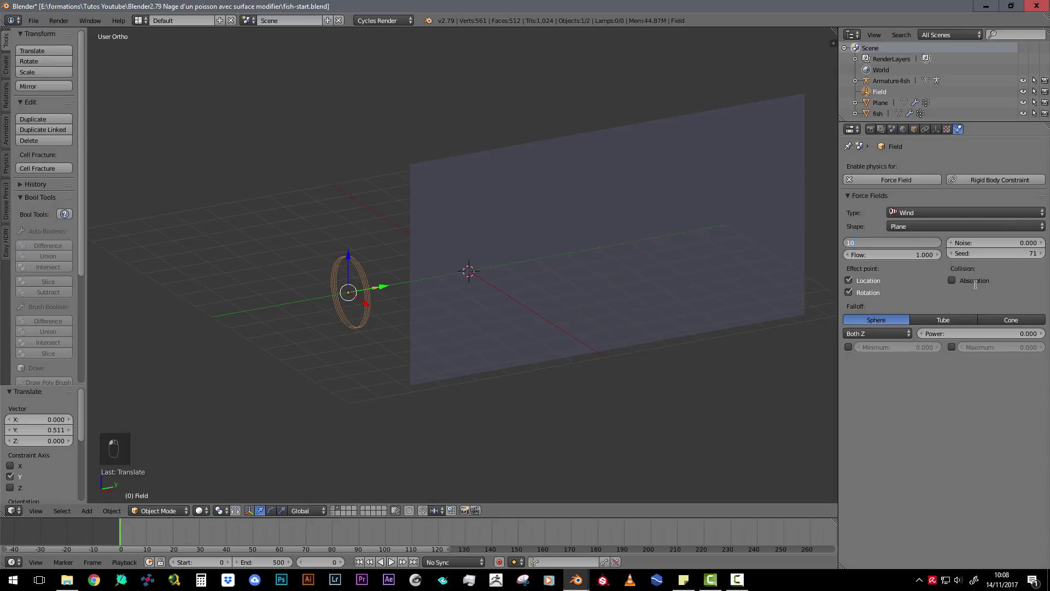
key(Tab)
text(1)
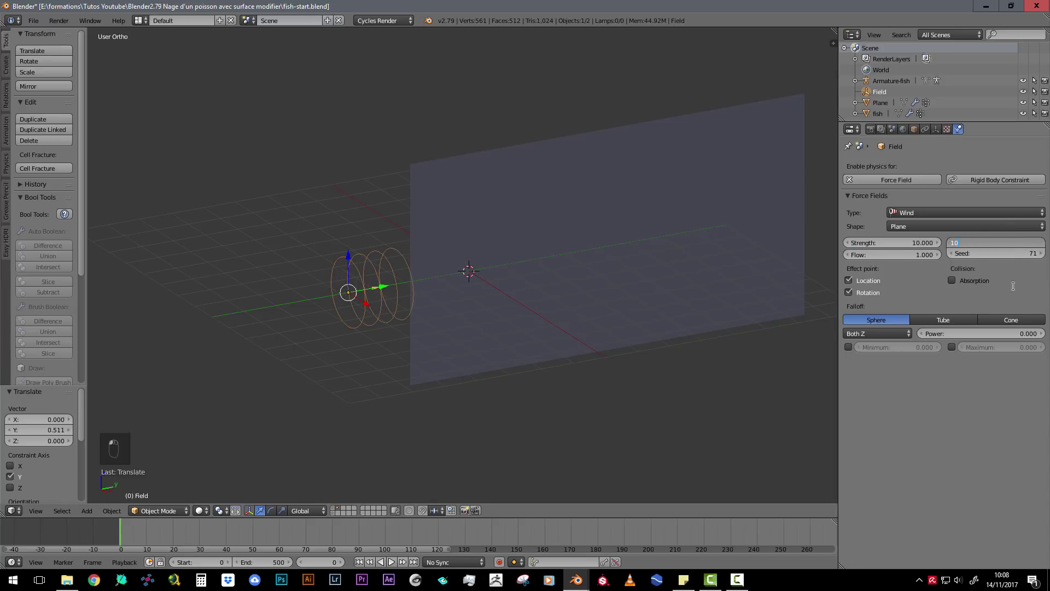
text(0)
key(Return)
middle_drag(383, 246, 431, 215)
right_click(431, 215)
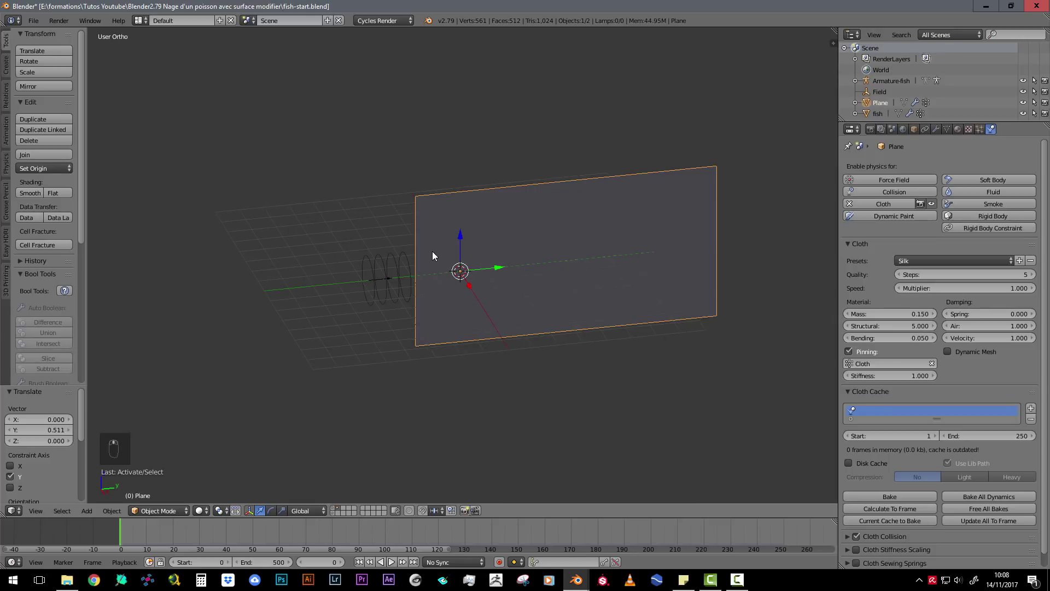
Change the scene gravity Z from -9.81 to 0 so the cloth floats free.
middle_drag(432, 253, 559, 213)
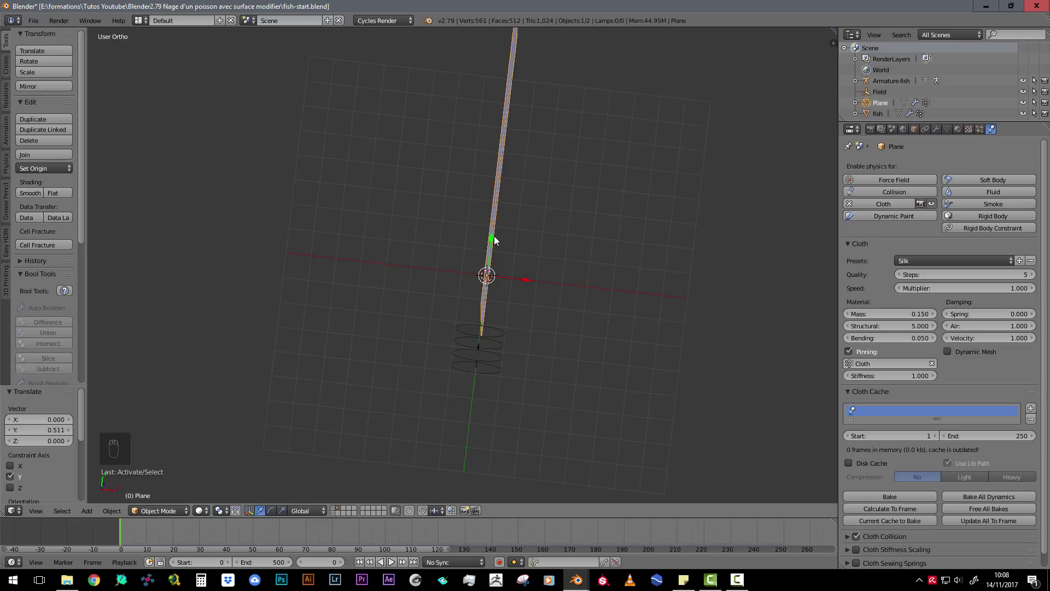
middle_drag(495, 241, 405, 181)
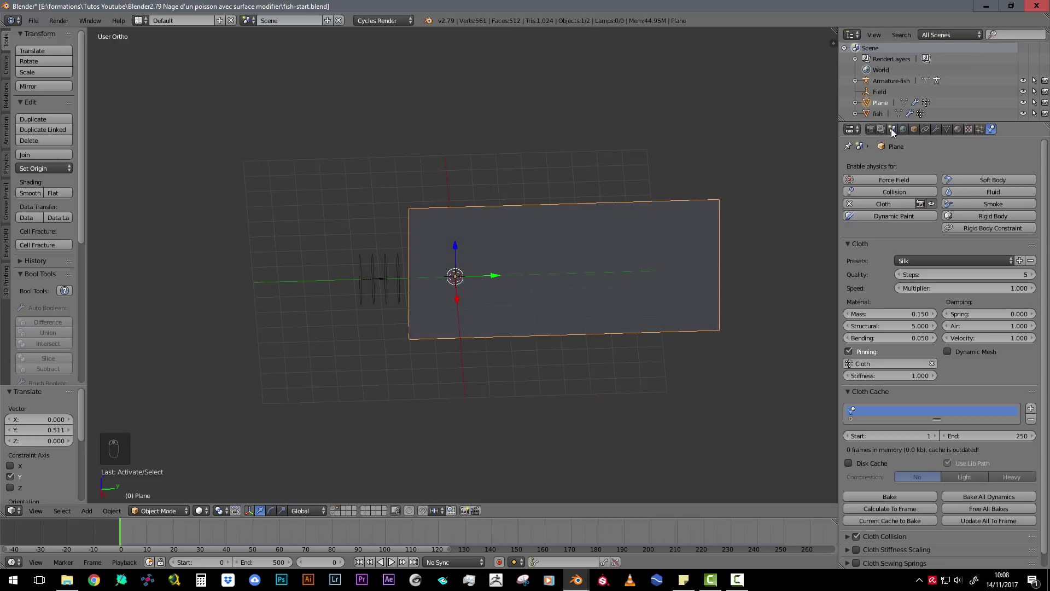
click(893, 129)
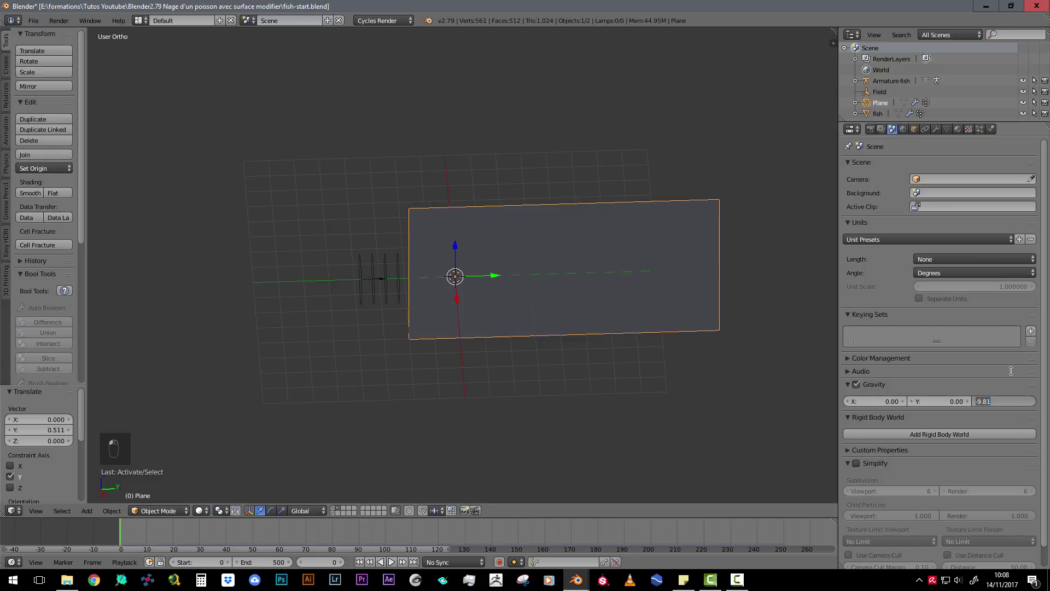
text(0)
key(Return)
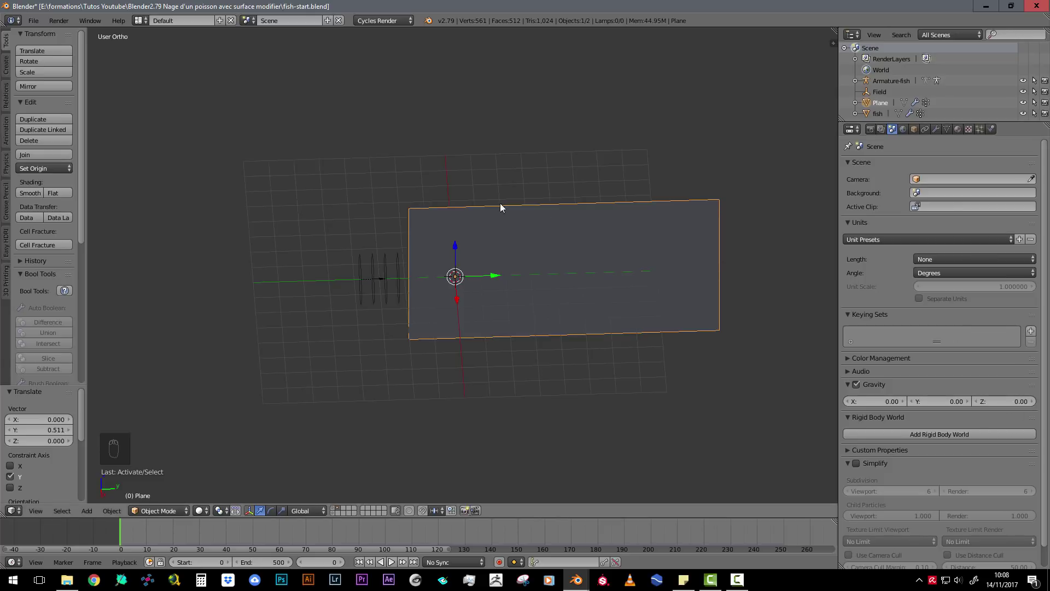
middle_drag(428, 234, 427, 214)
middle_drag(696, 245, 617, 171)
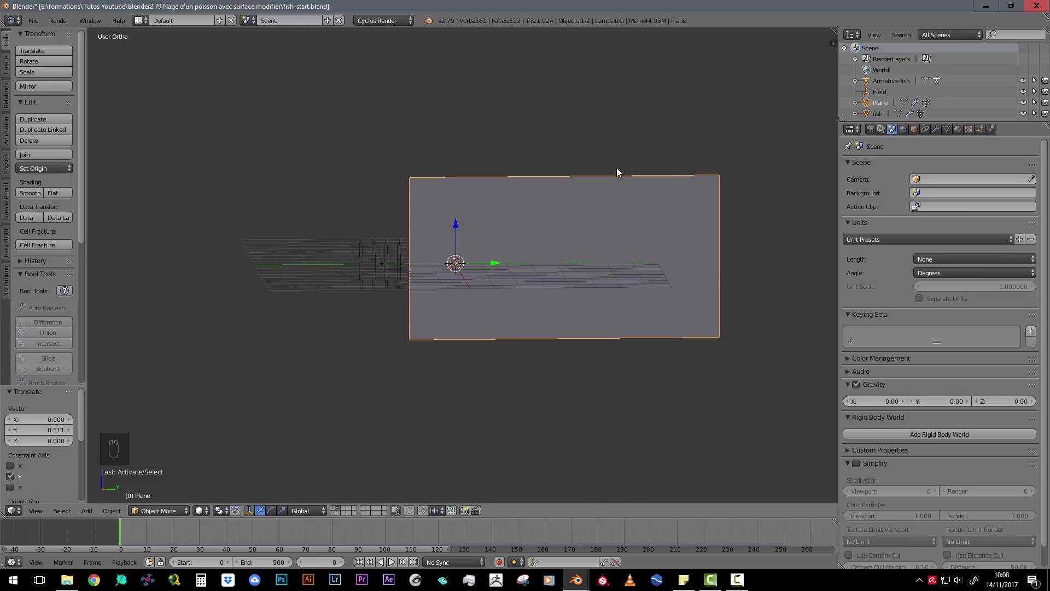
Play the animation to test the wind on the cloth, then stop playback.
middle_drag(391, 241, 423, 245)
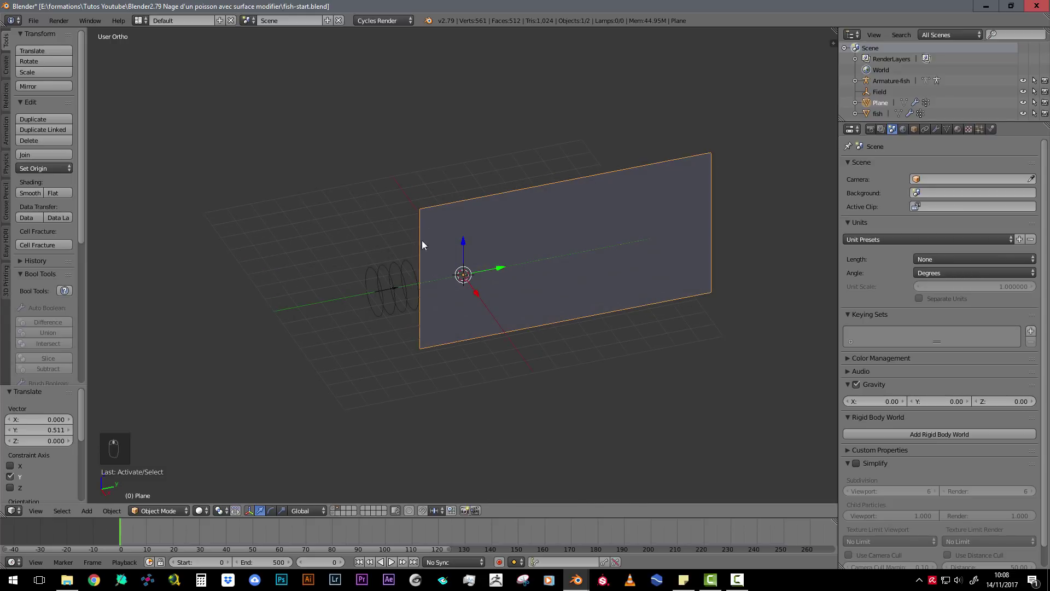
middle_drag(469, 203, 566, 248)
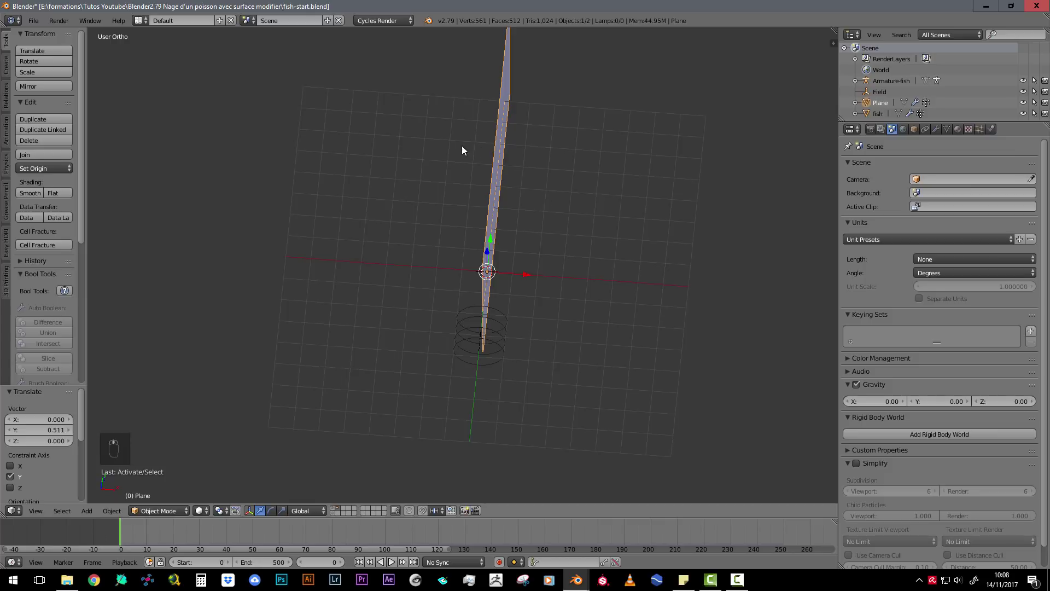
middle_drag(510, 330, 492, 342)
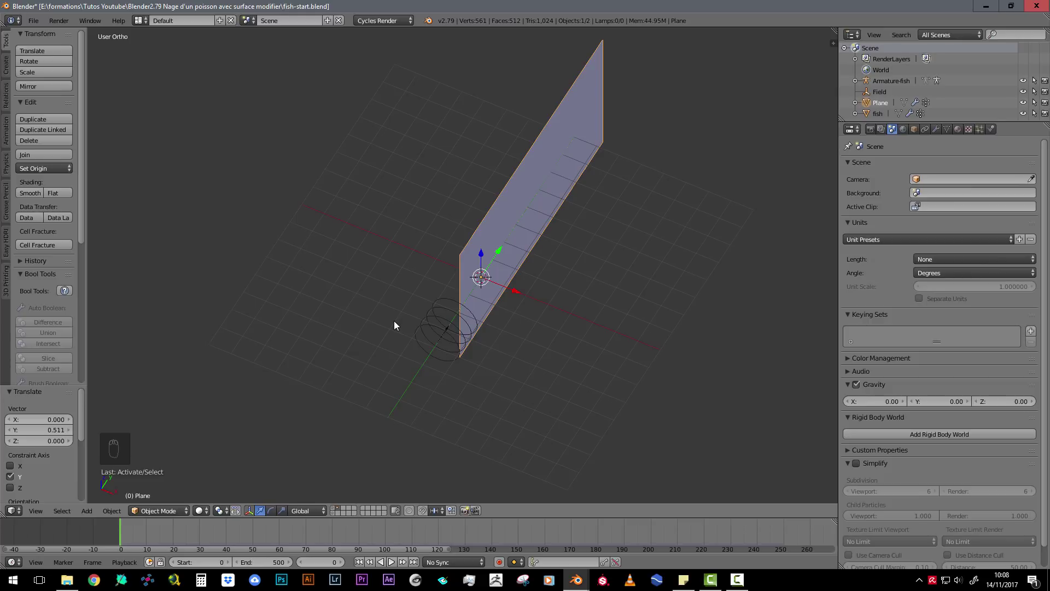
key(alt+a)
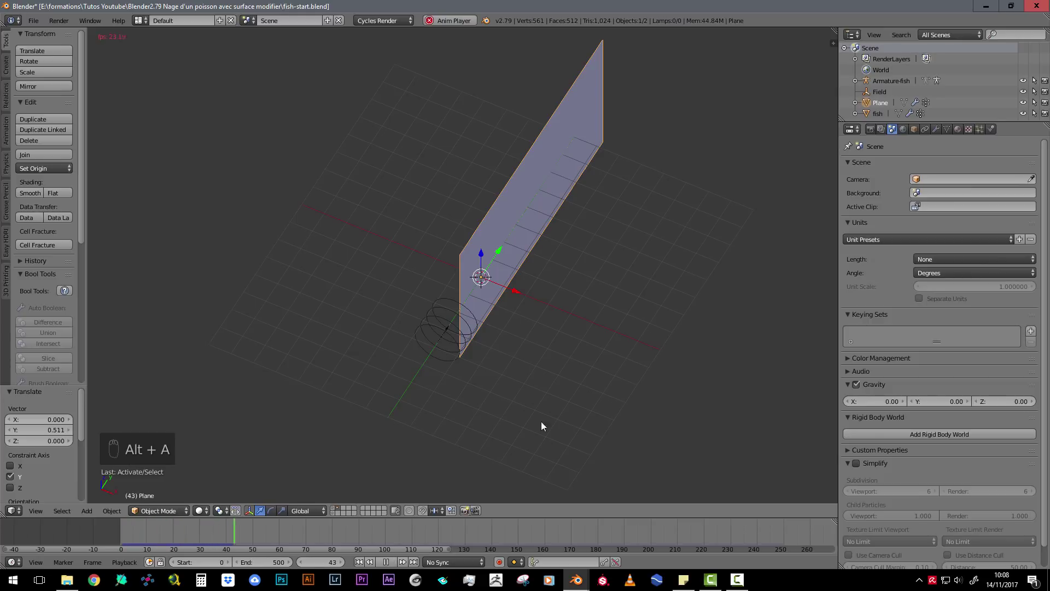
key(Escape)
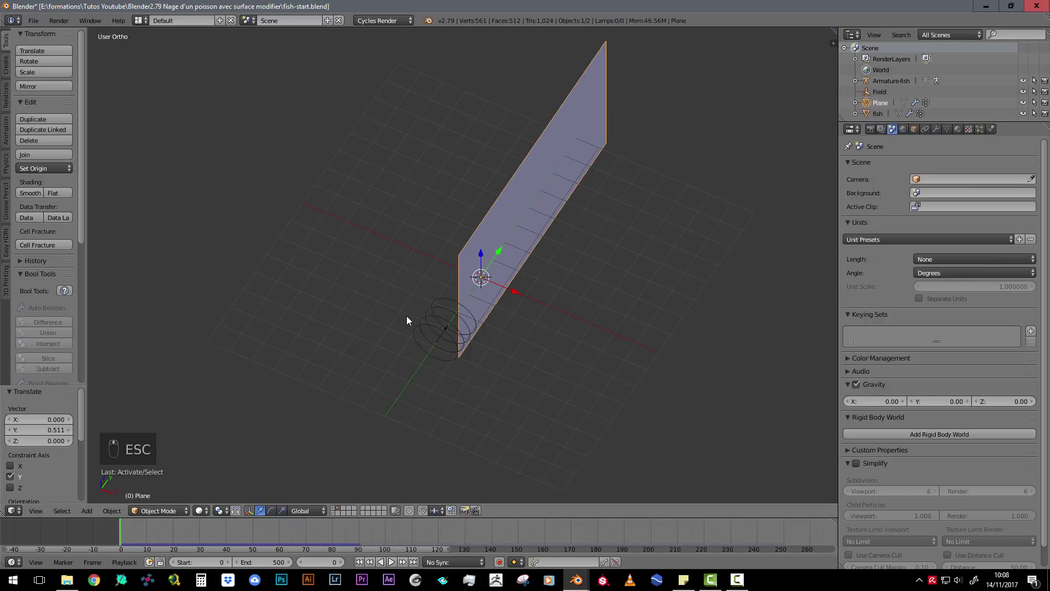
Select the cloth plane, switch to Top Ortho view and zoom in on it.
middle_drag(406, 316, 477, 284)
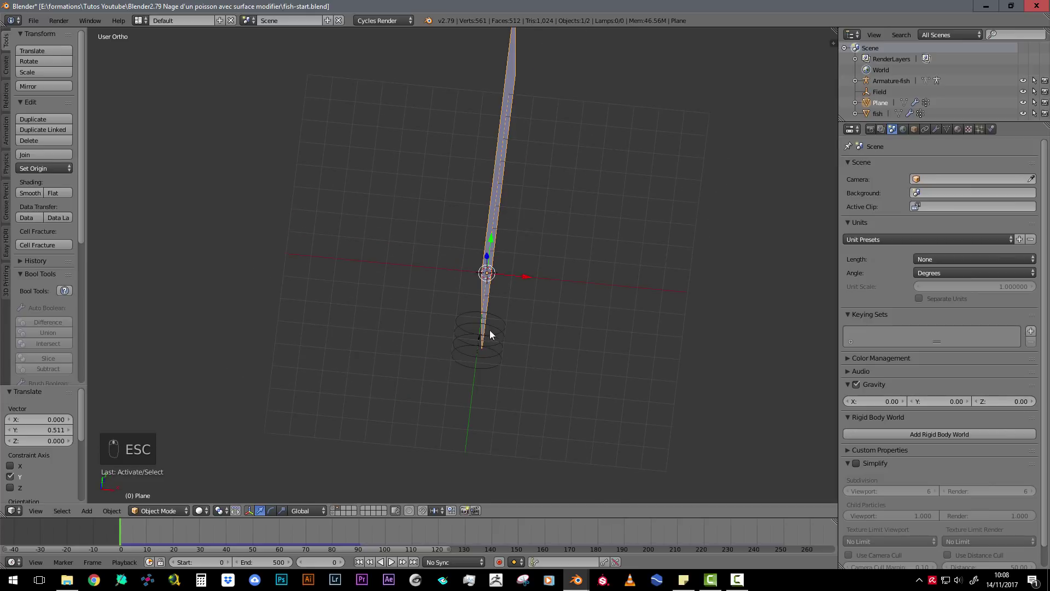
middle_drag(490, 335, 497, 217)
right_click(500, 340)
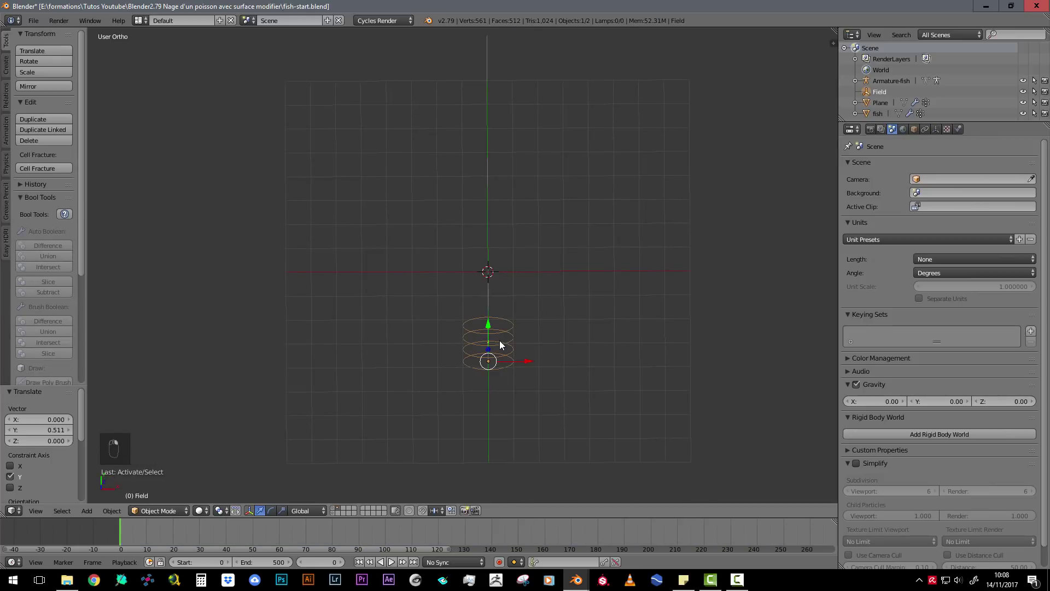
middle_drag(506, 330, 479, 234)
right_click(478, 234)
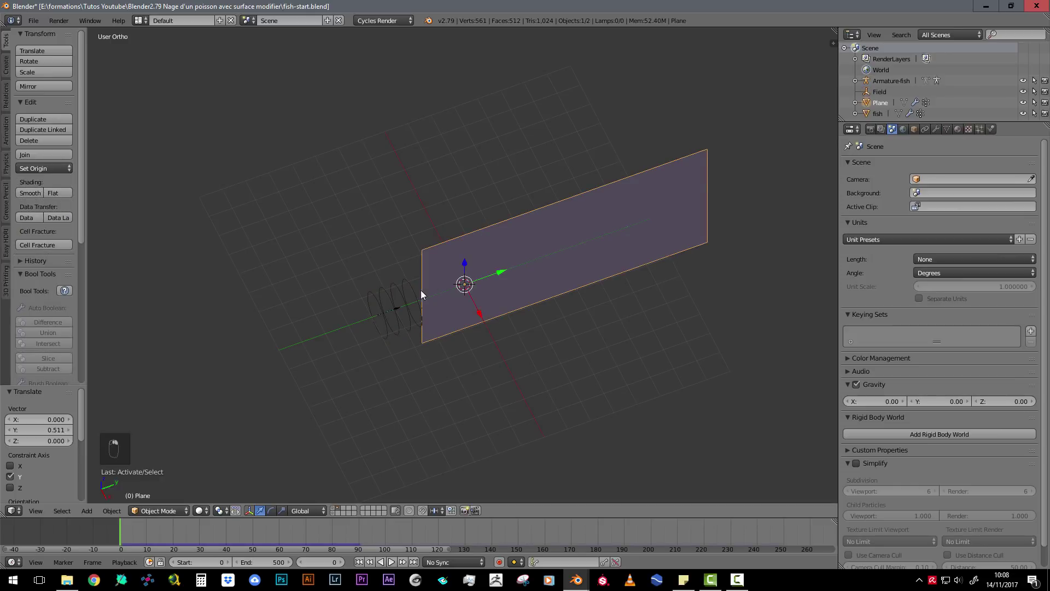
middle_drag(421, 290, 455, 307)
key(KP_7)
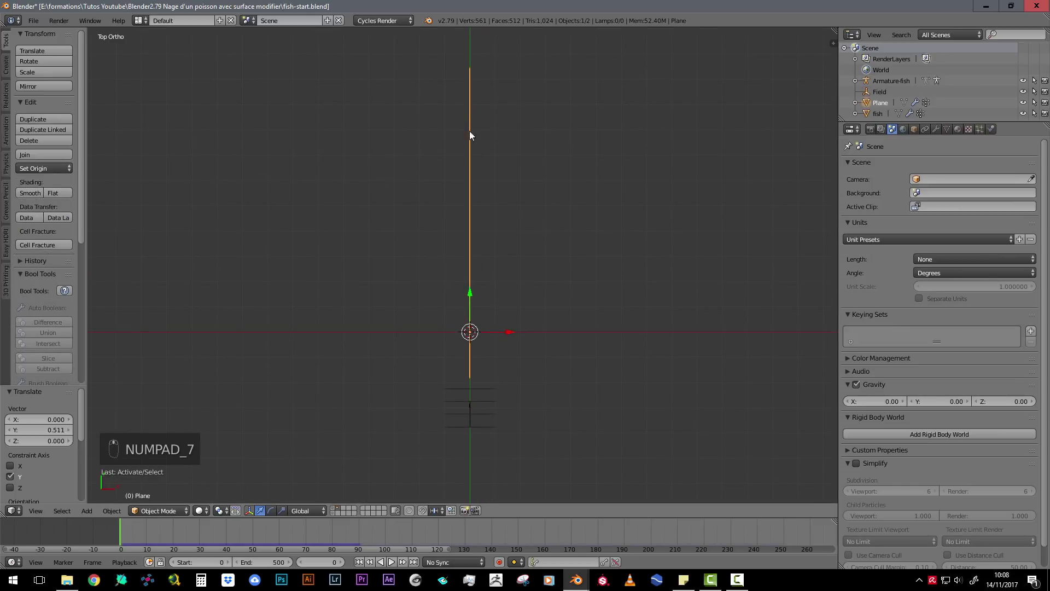
scroll(490, 241, down, 1)
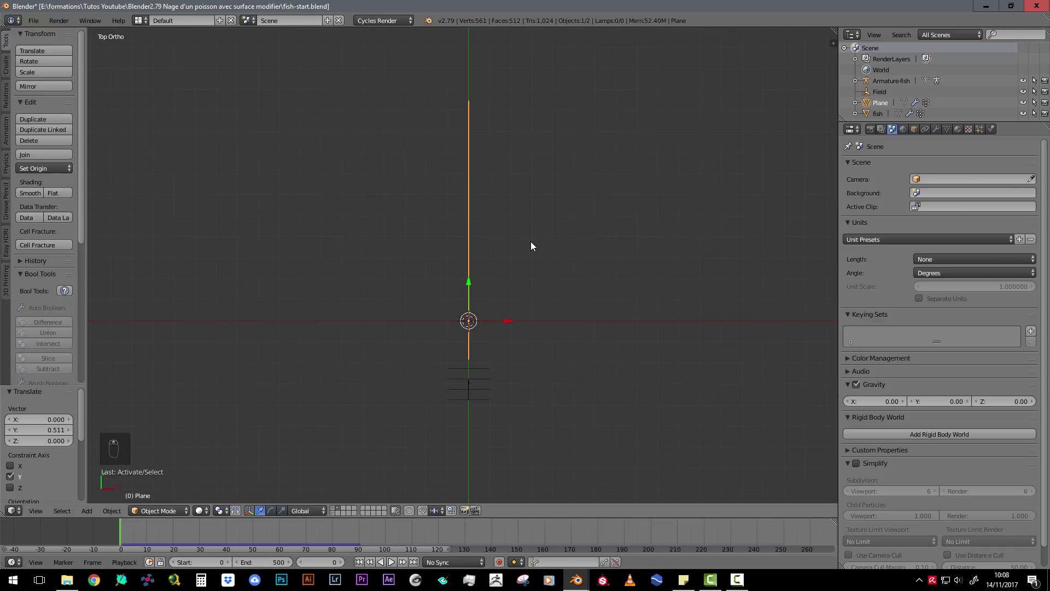
key(KP_7)
scroll(530, 241, up, 1)
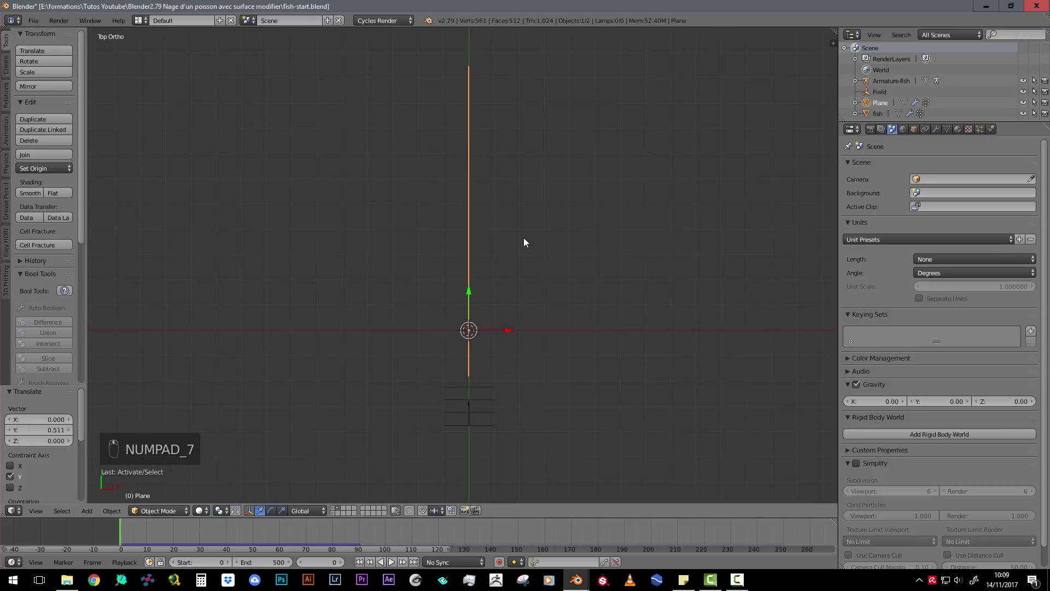
Insert a rotation keyframe on the plane at frame 0.
key(r)
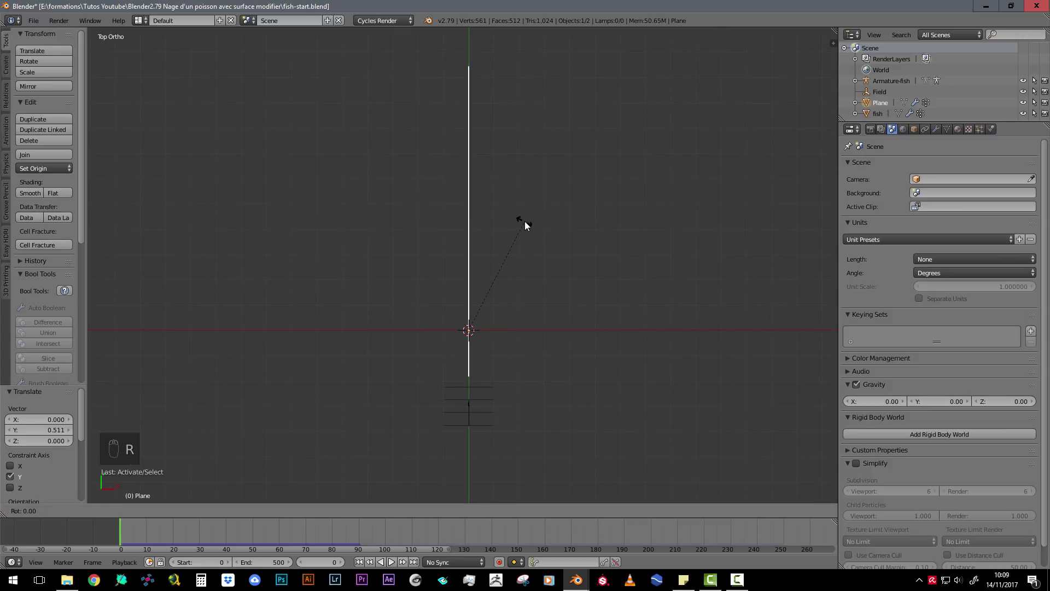
right_click(524, 224)
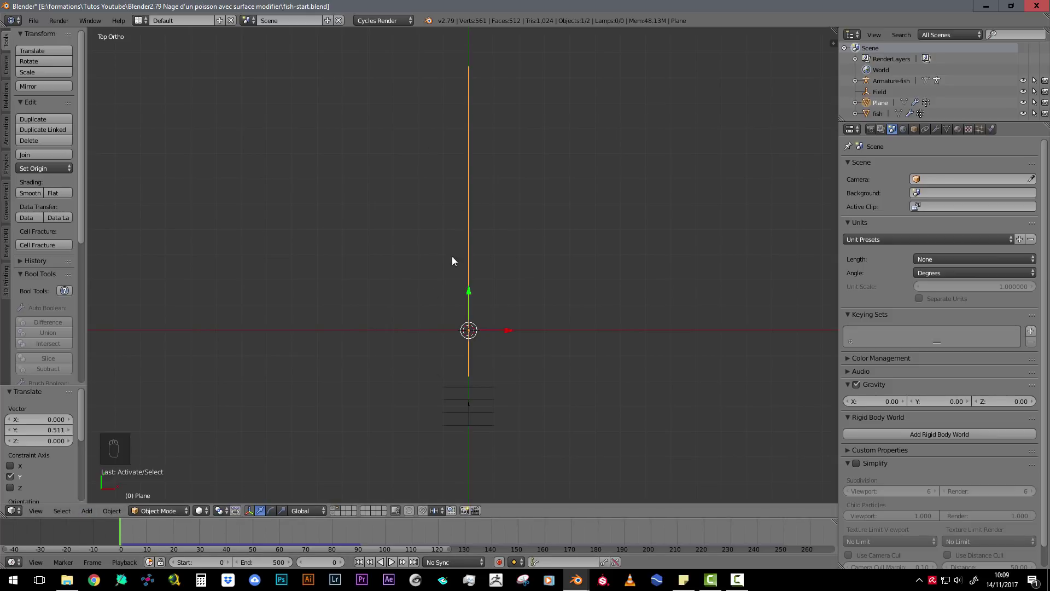
key(i)
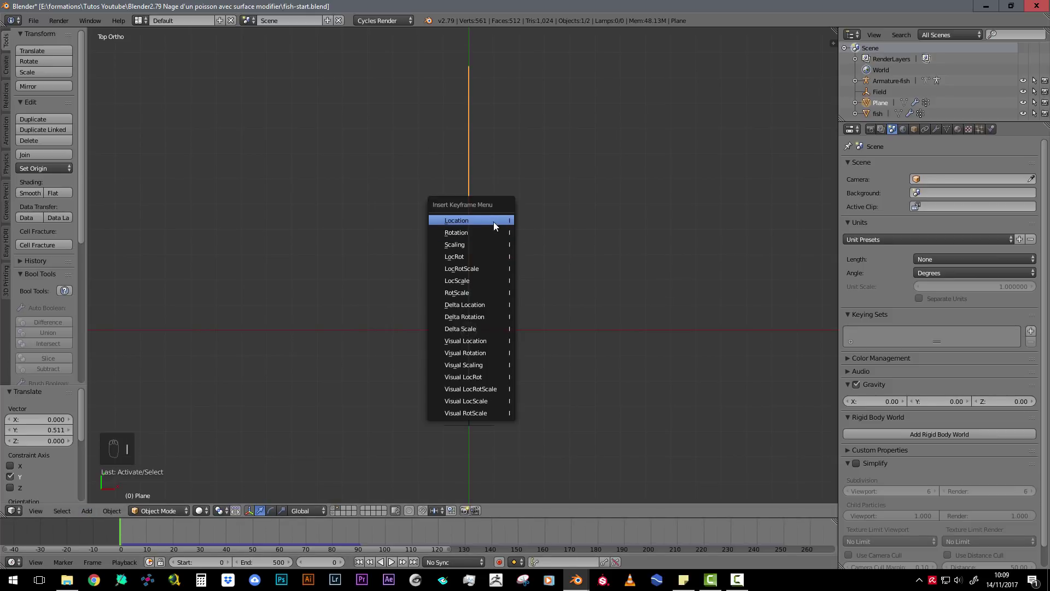
click(491, 231)
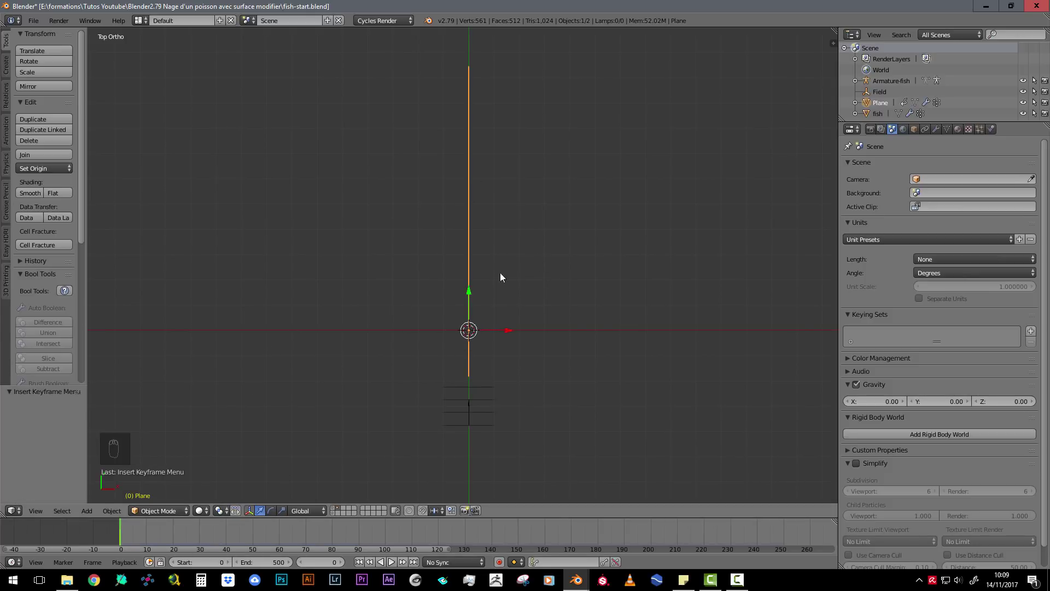
At frame 20, tilt the plane 6° and key its rotation.
click(172, 529)
key(r)
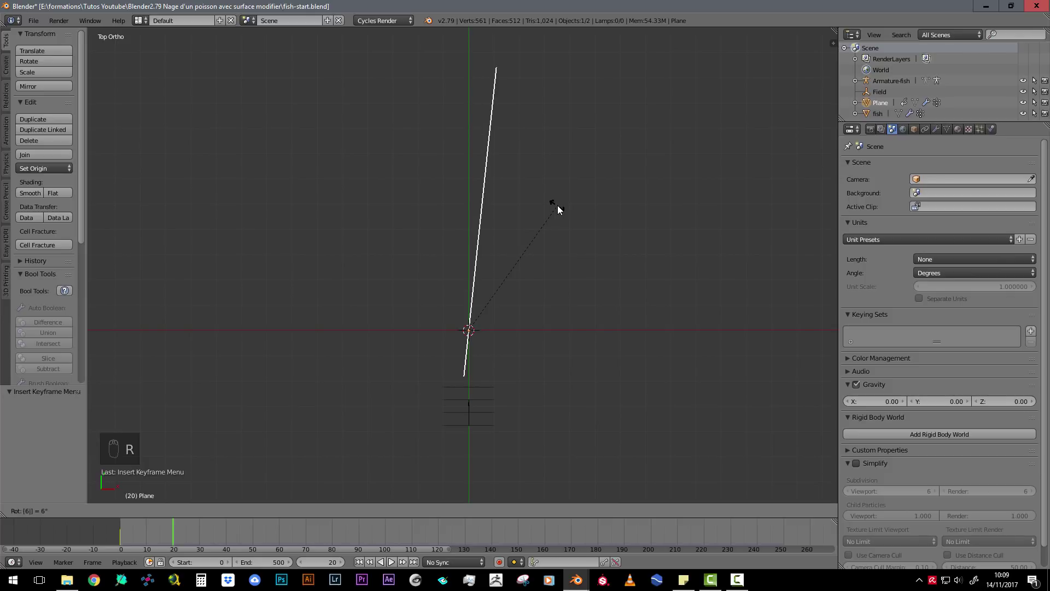
key(Return)
key(i)
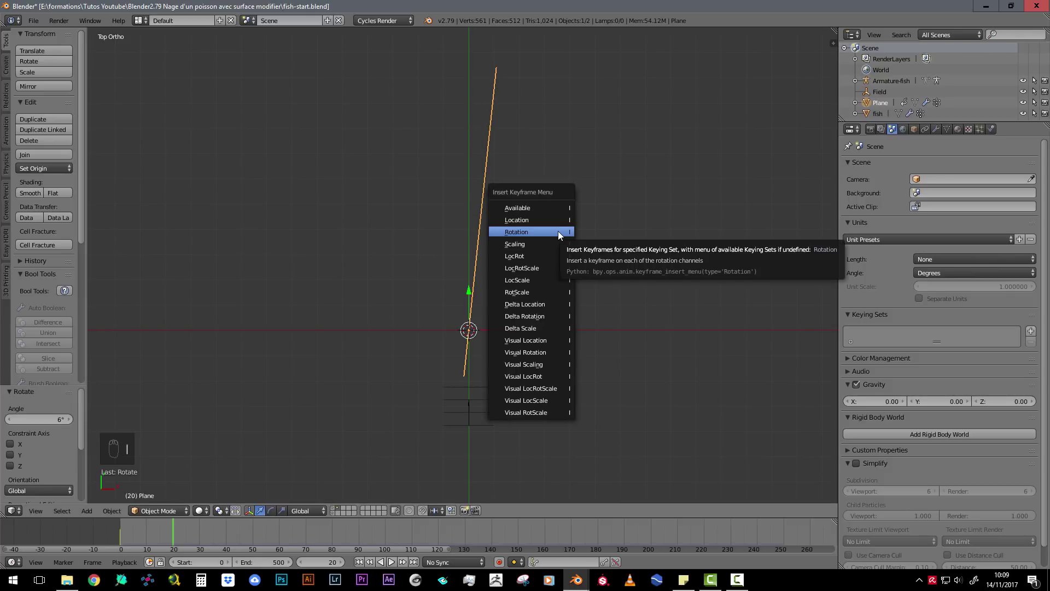
click(557, 230)
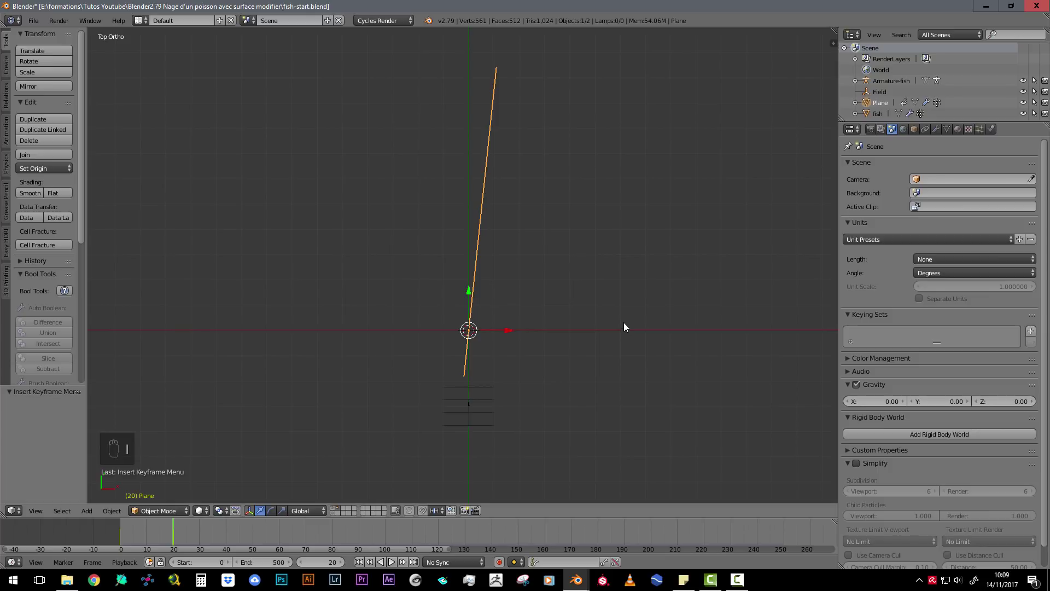
At frame 40, rotate the plane -12° and key its rotation.
click(227, 534)
text(r12)
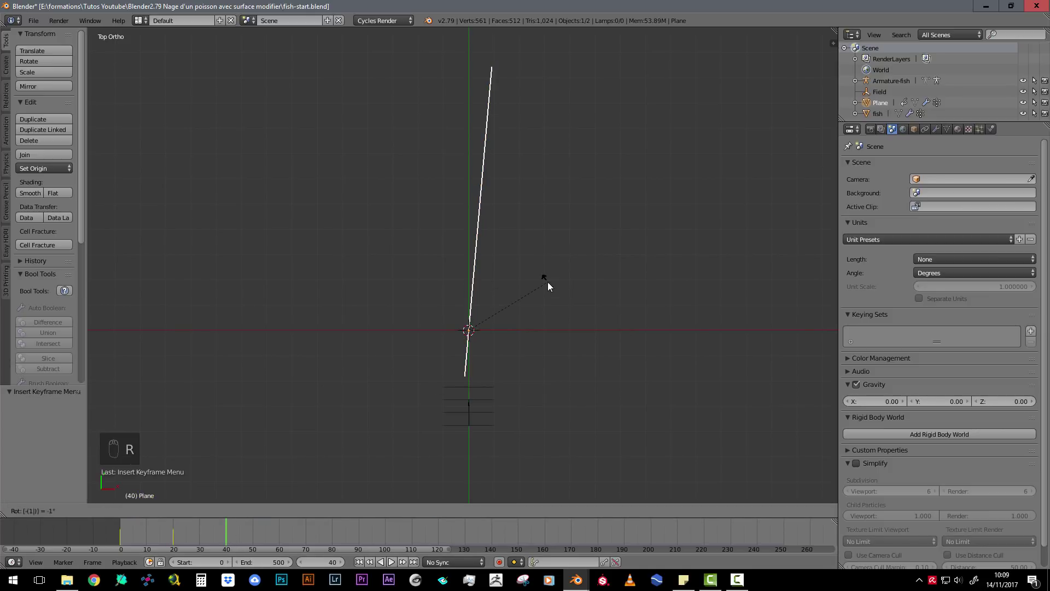
key(Return)
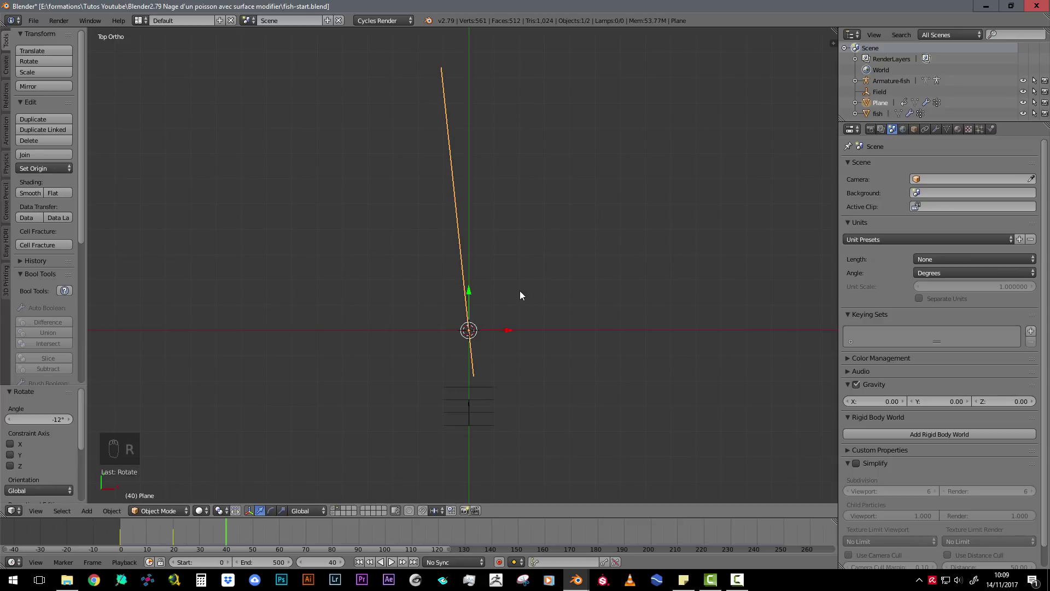
key(i)
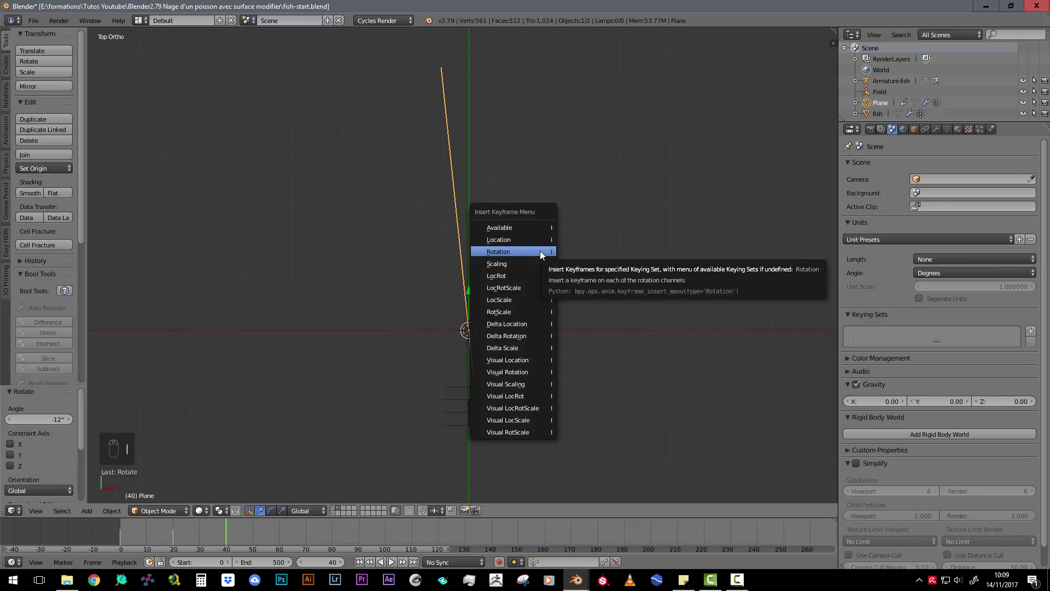
click(540, 255)
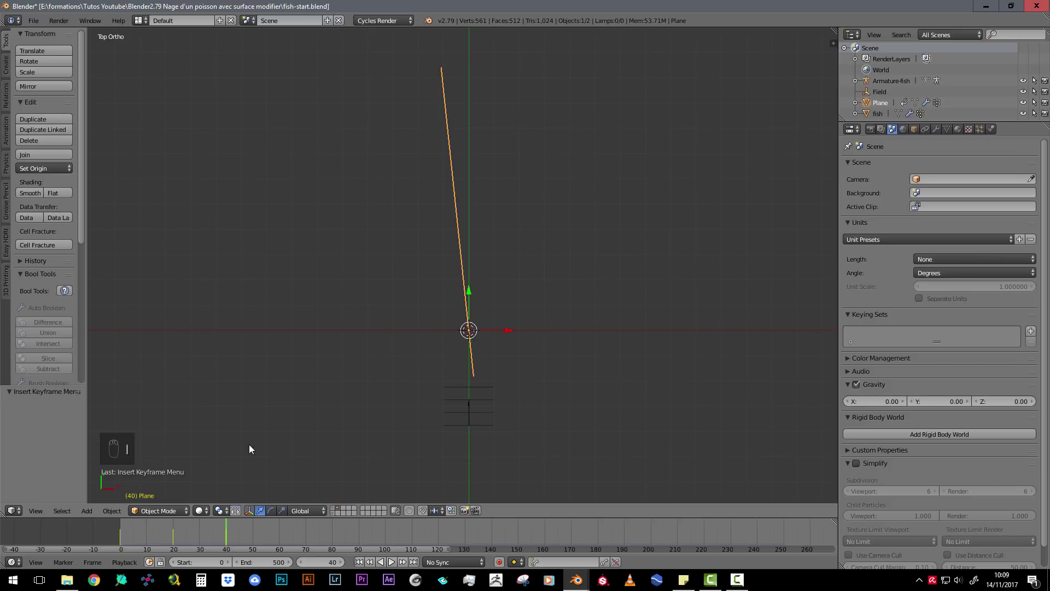
Flip between frames 20 and 40 to preview the plane's swing.
click(173, 536)
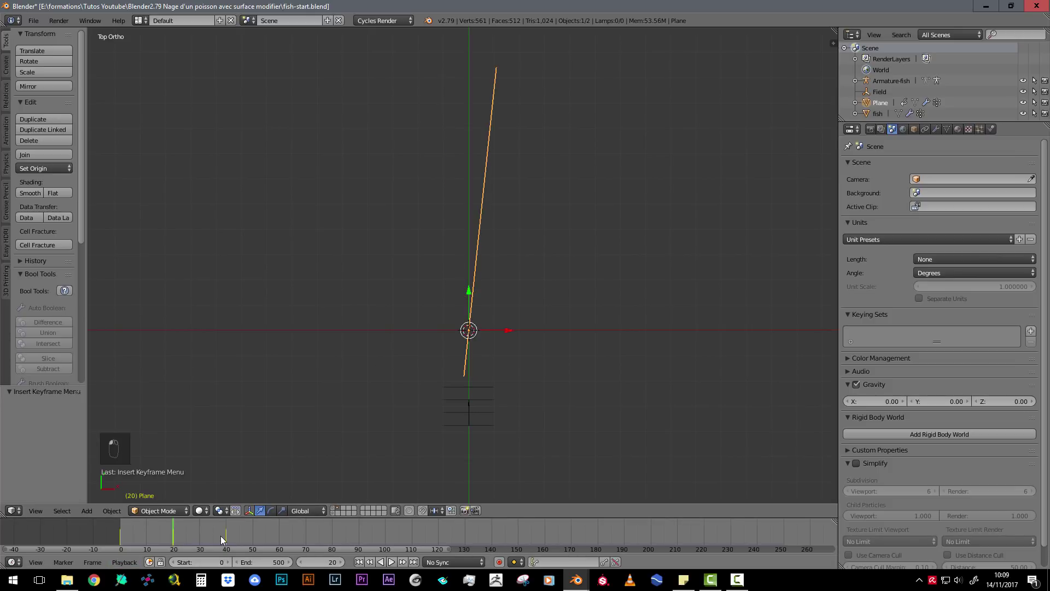
click(226, 534)
click(174, 536)
click(225, 533)
click(173, 530)
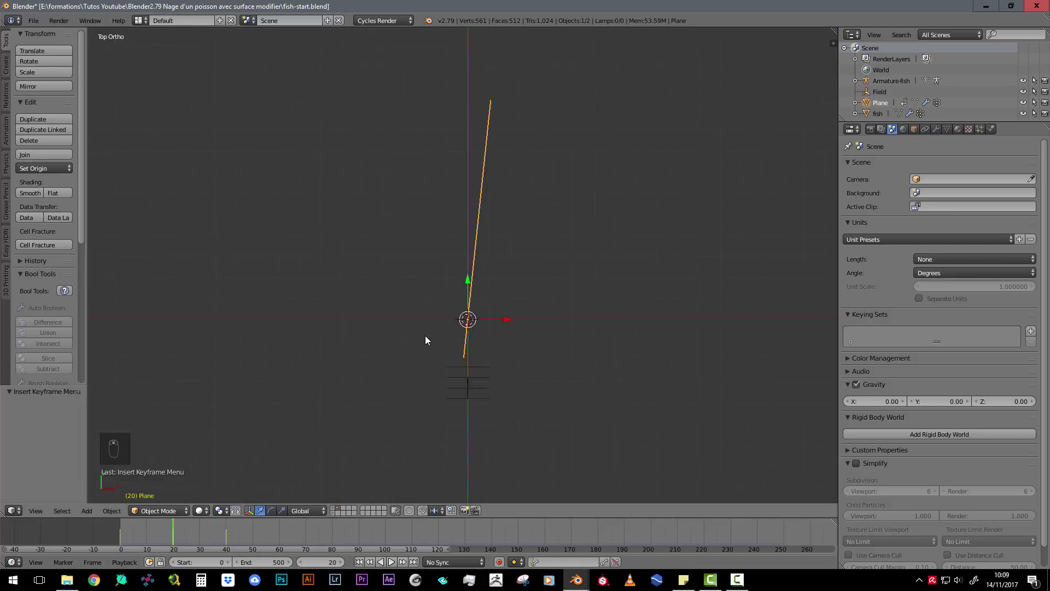
click(140, 20)
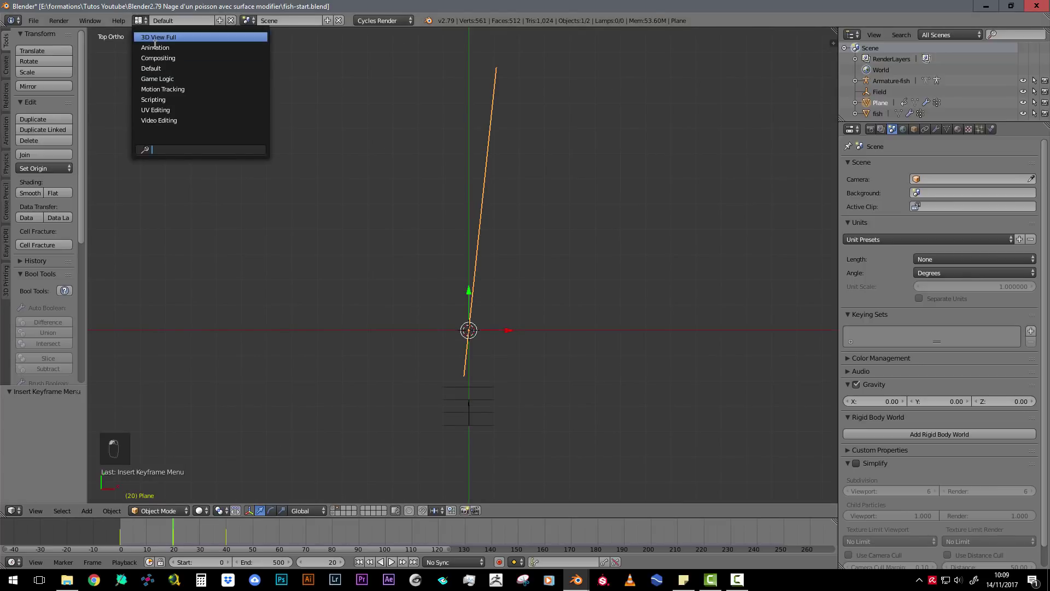
Switch to the Animation layout and select the plane's rotation keys in the Dope Sheet.
click(158, 44)
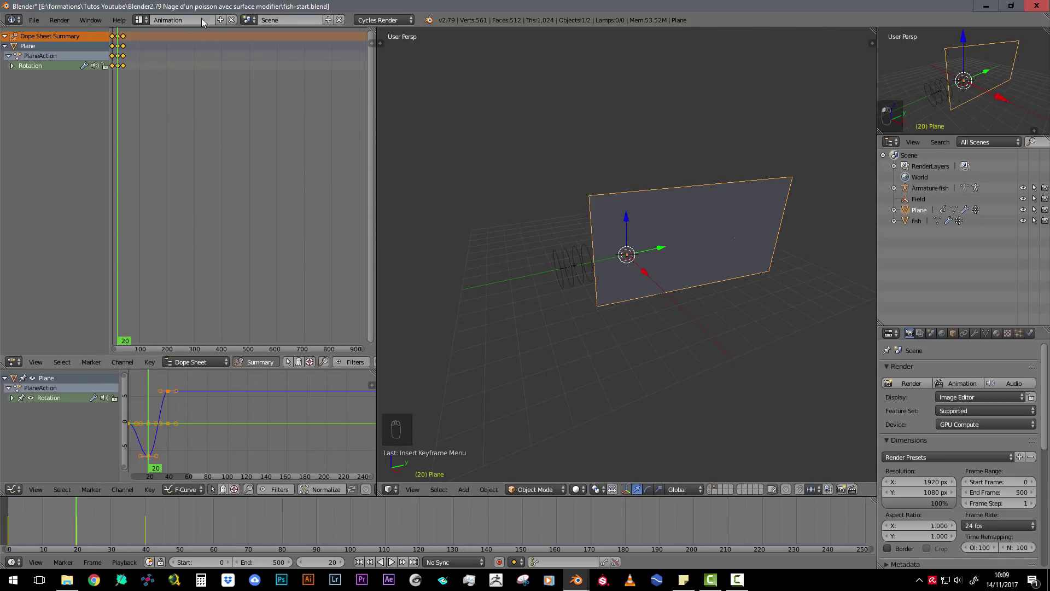
click(117, 46)
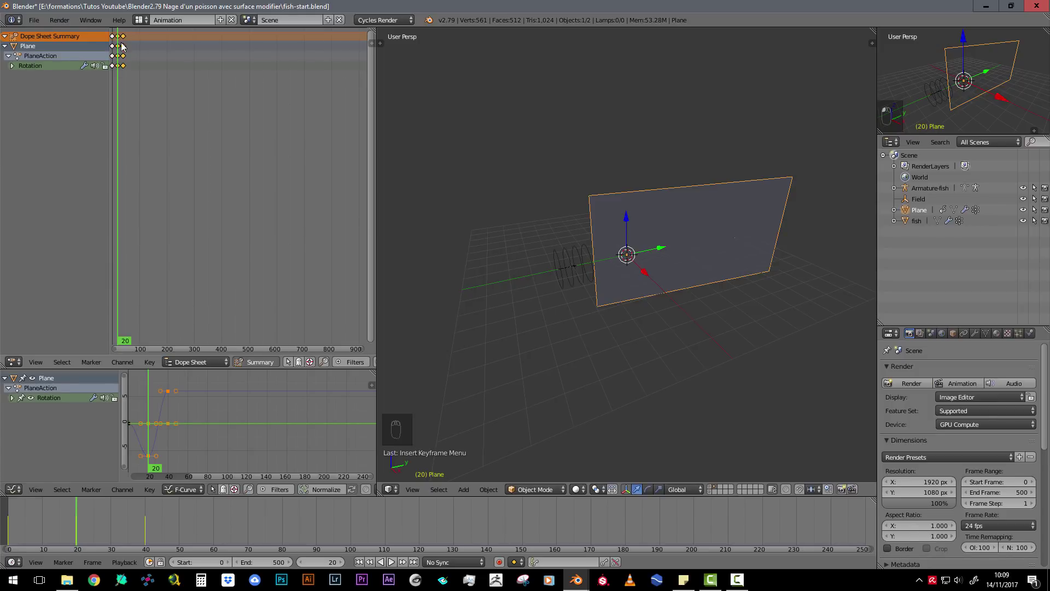
ctrl+middle_drag(153, 68, 199, 102)
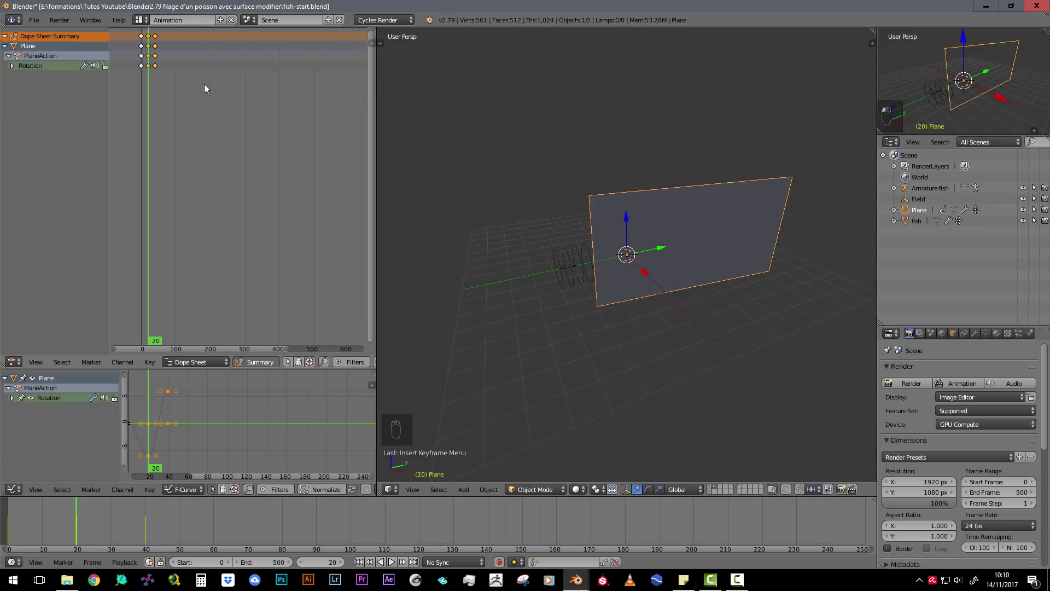
Duplicate the rotation keys and place the copies 40 frames later.
key(shift+d)
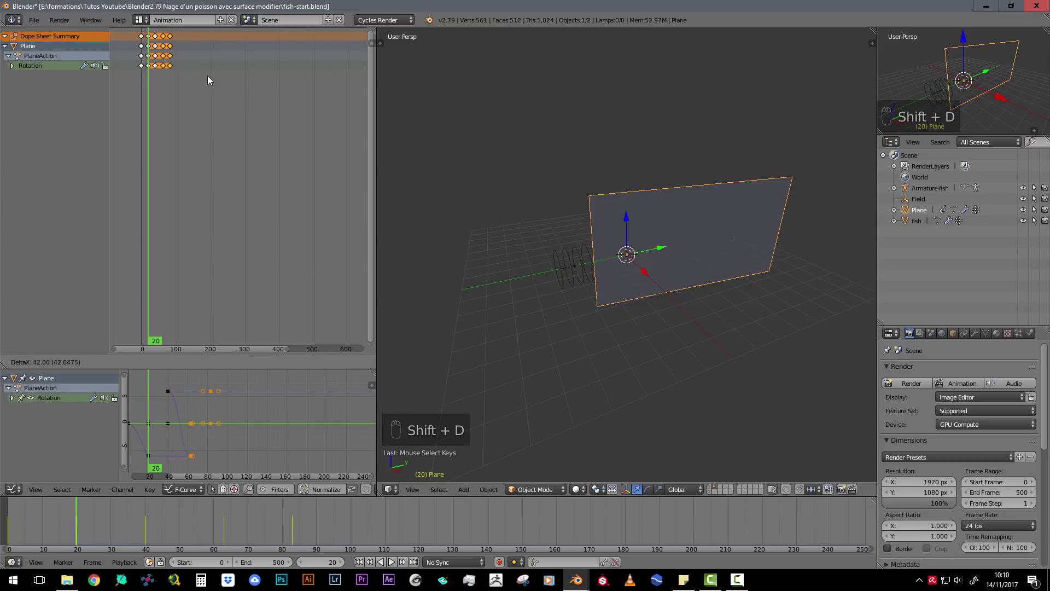
text(20)
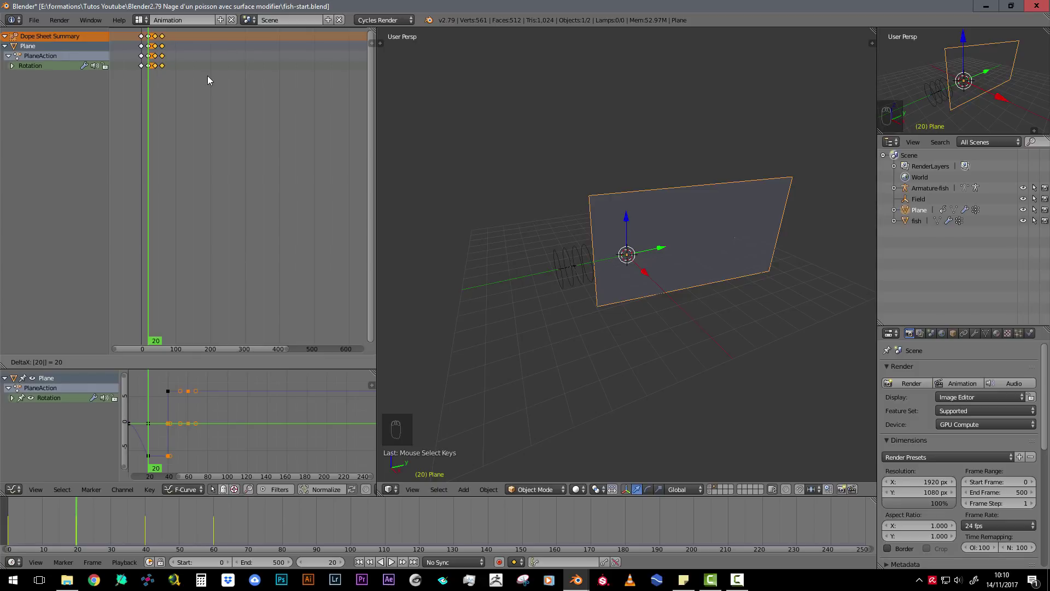
key(Escape)
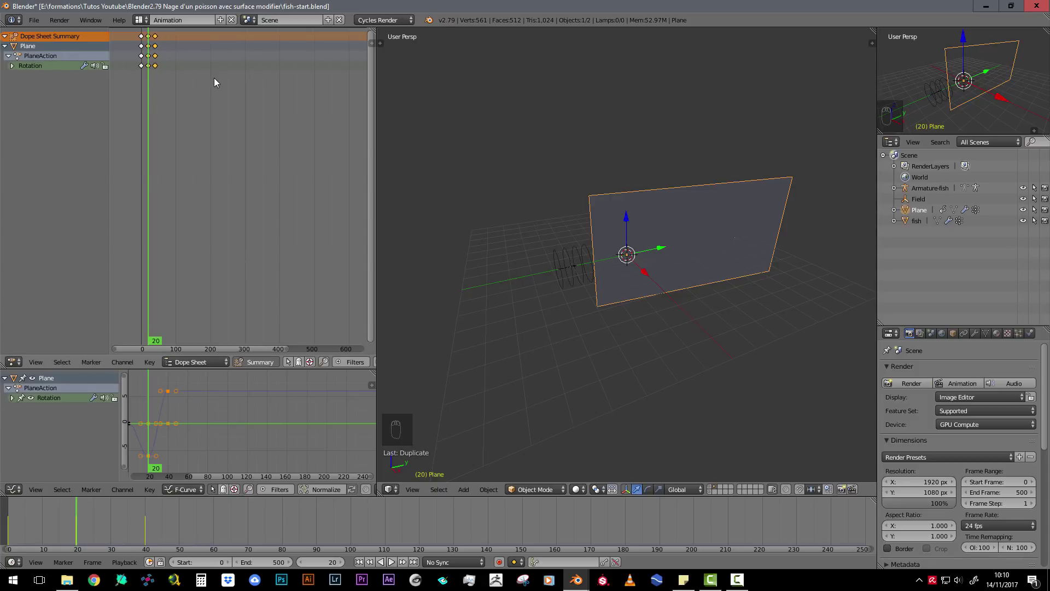
key(g)
right_click(241, 76)
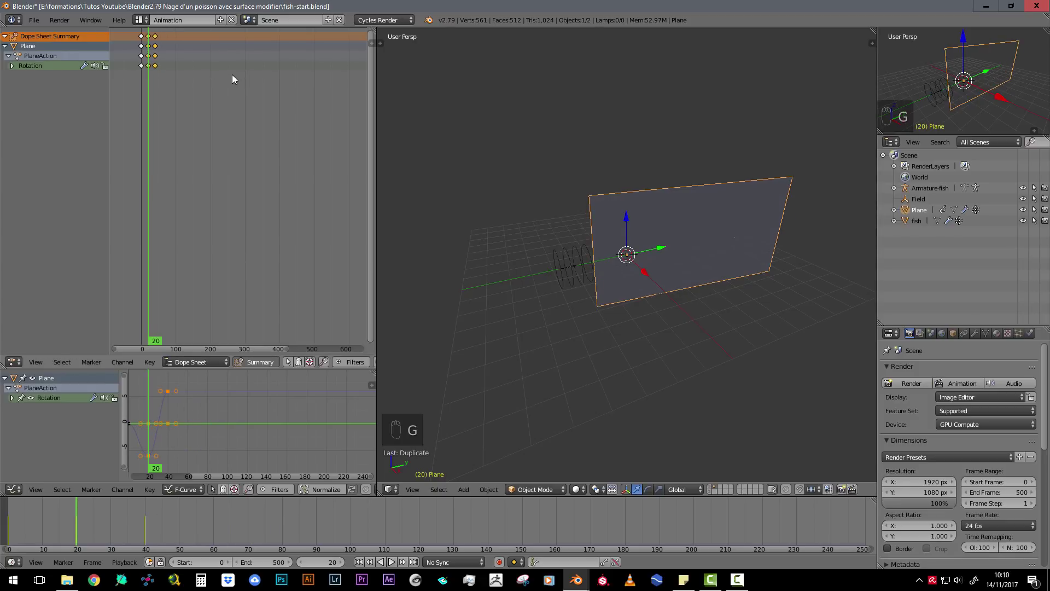
key(shift+d)
text(40)
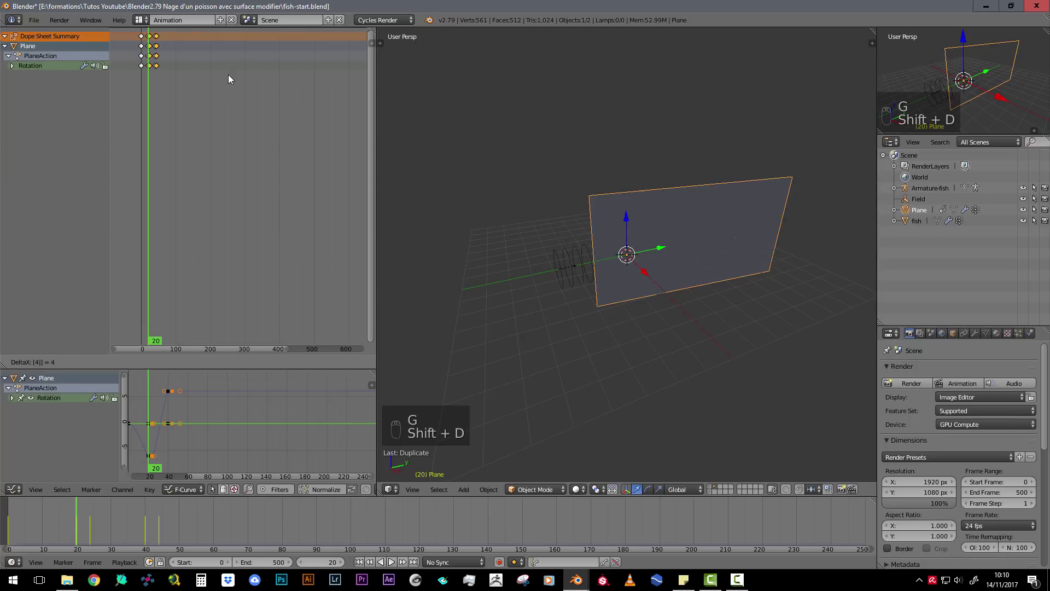
click(228, 74)
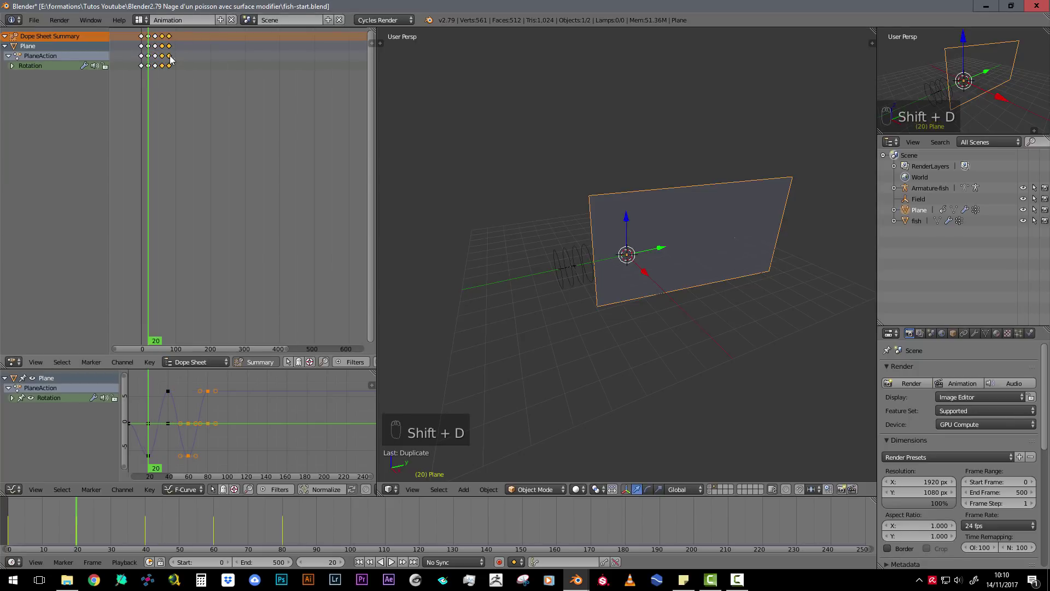
Repeat the 40-frame duplication several times along the timeline, then return to frame 0.
key(shift+r)
key(shift+r)
key(shift+r)
key(shift+r)
key(shift+r)
key(shift+r)
key(shift+r)
key(shift+r)
key(shift+r)
key(shift+r)
key(shift+r)
key(shift+r)
key(shift+r)
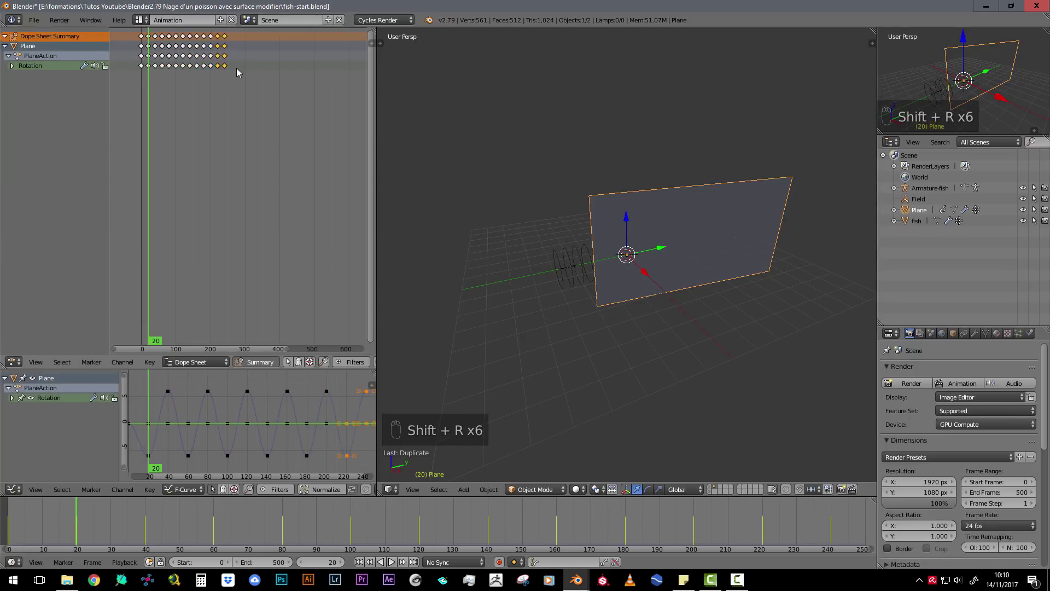
key(shift+r)
key(shift+r)
key(shift+r)
scroll(260, 235, down, 2)
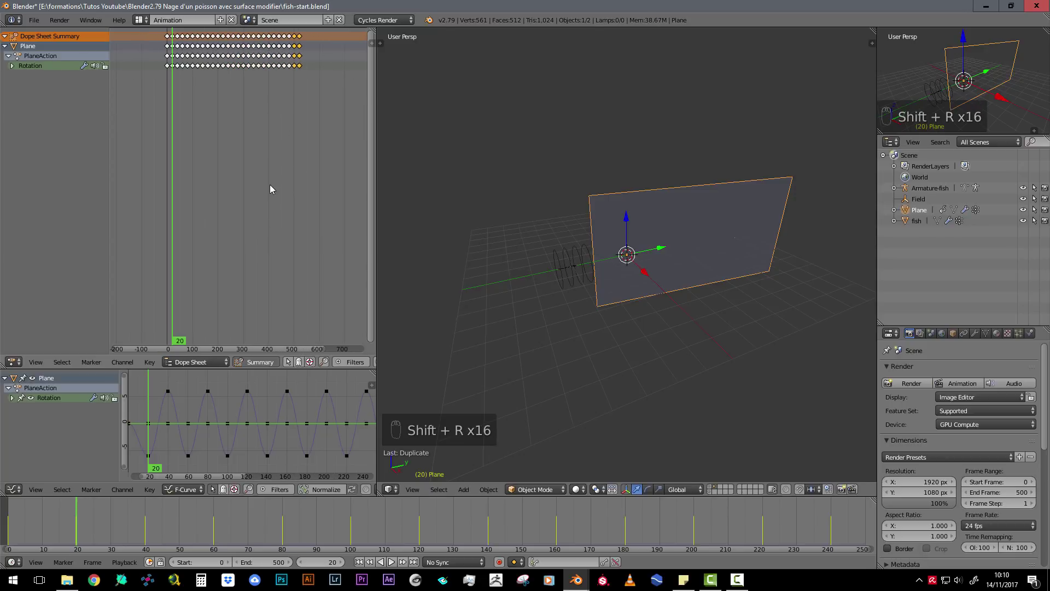
key(shift+r)
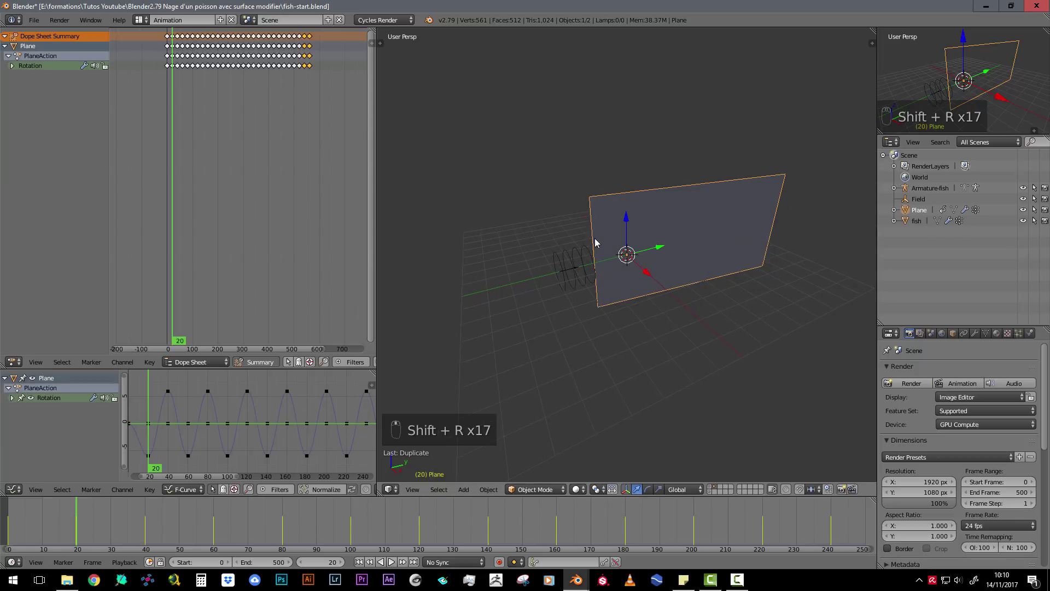
scroll(364, 528, down, 2)
scroll(394, 525, down, 3)
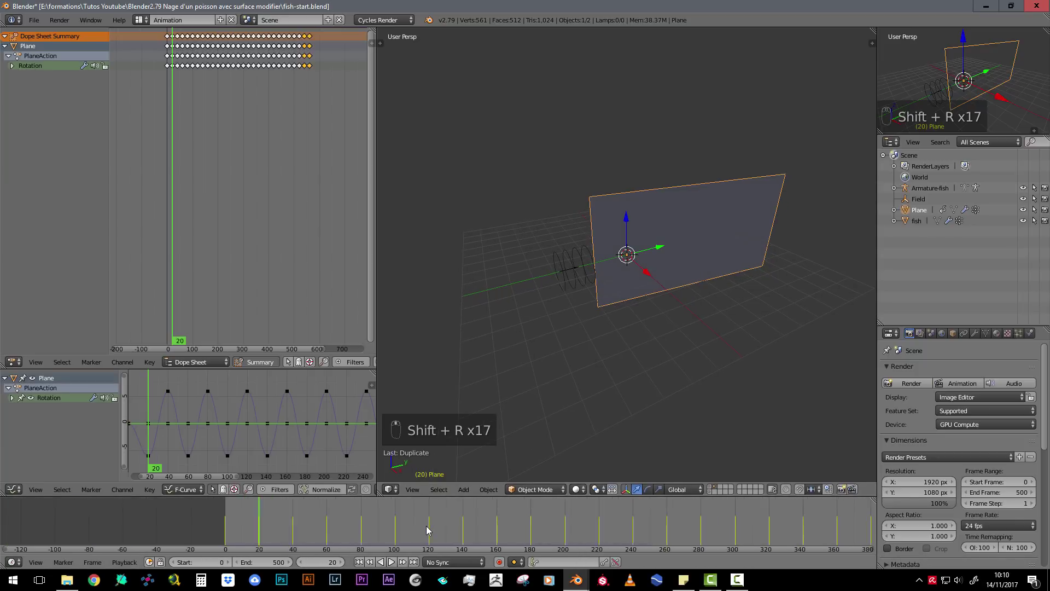
middle_drag(565, 305, 593, 314)
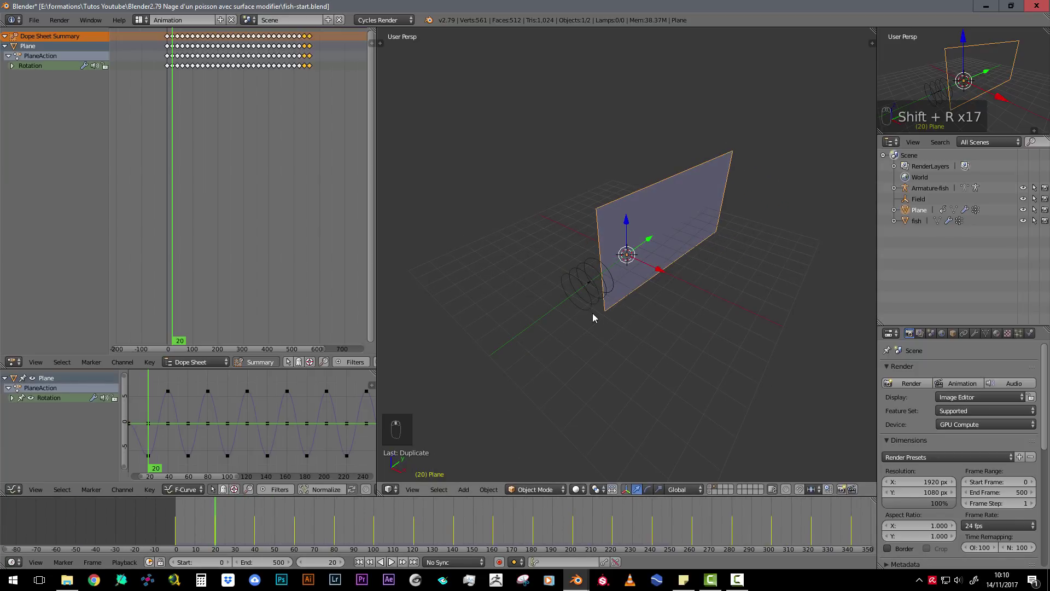
click(177, 516)
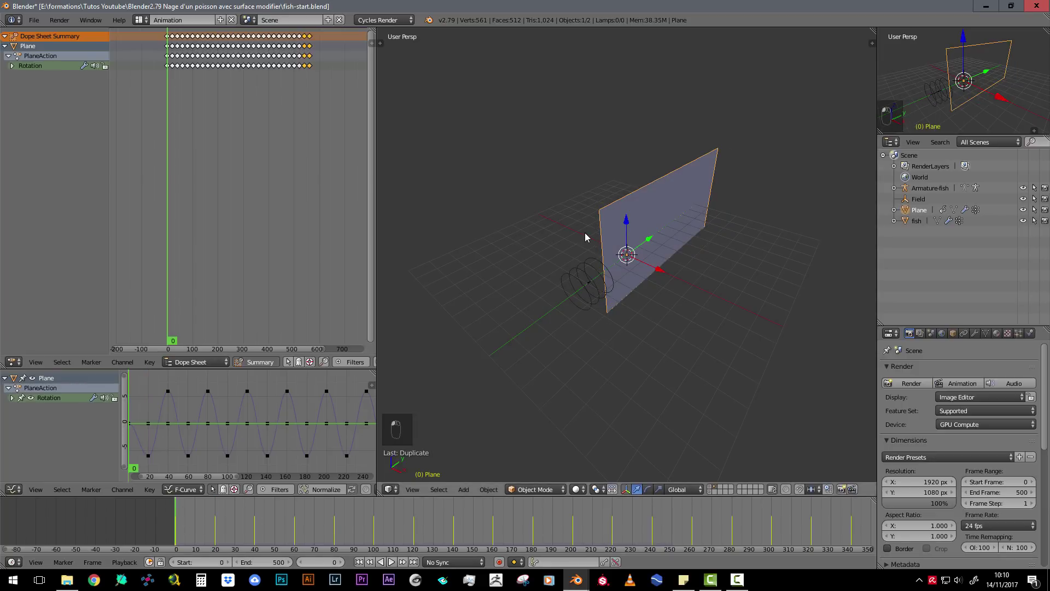
Play back the wind-blown plane animation, then stop it.
key(alt+a)
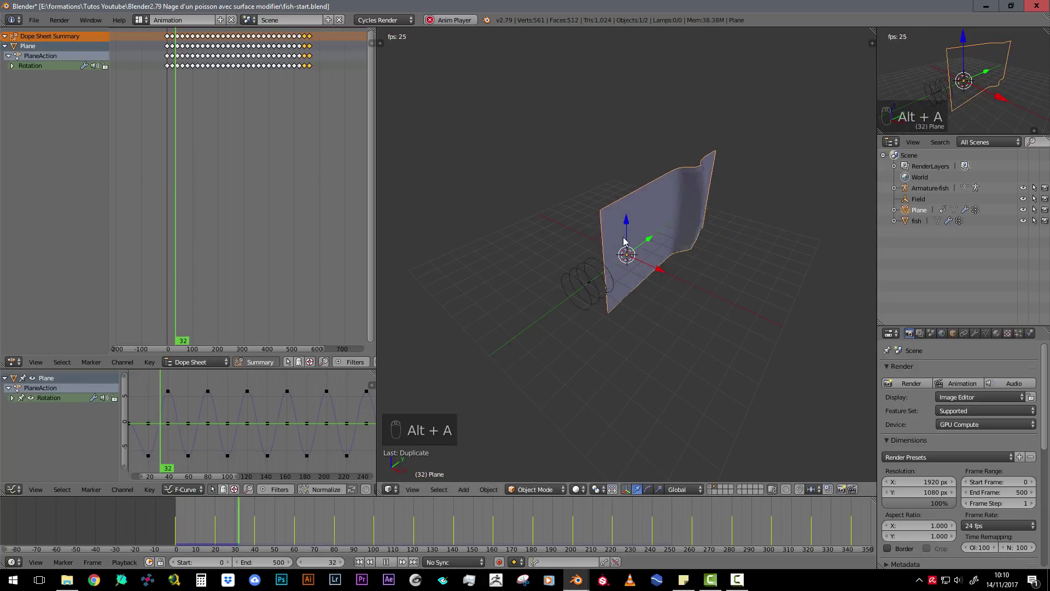
middle_drag(699, 237, 641, 307)
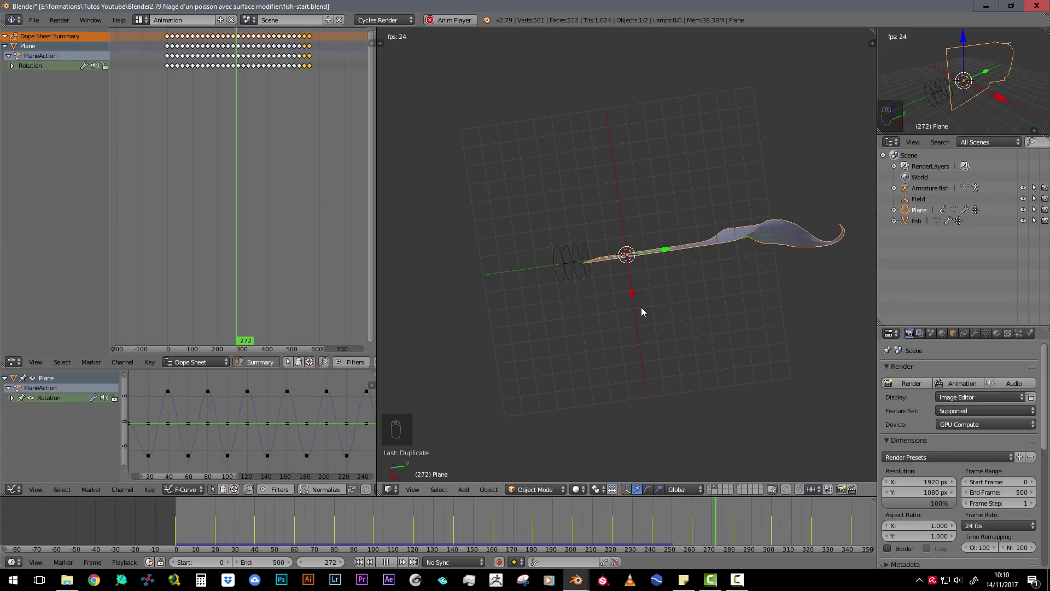
key(Escape)
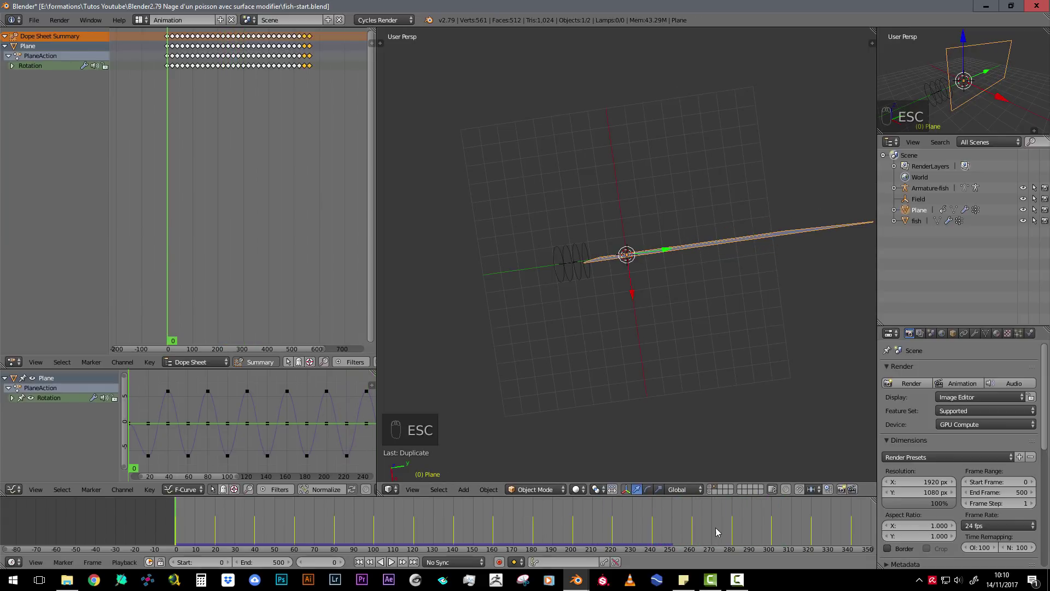
Scrub the timeline forward to about frame 255 to inspect the curled cloth.
drag(182, 508, 683, 534)
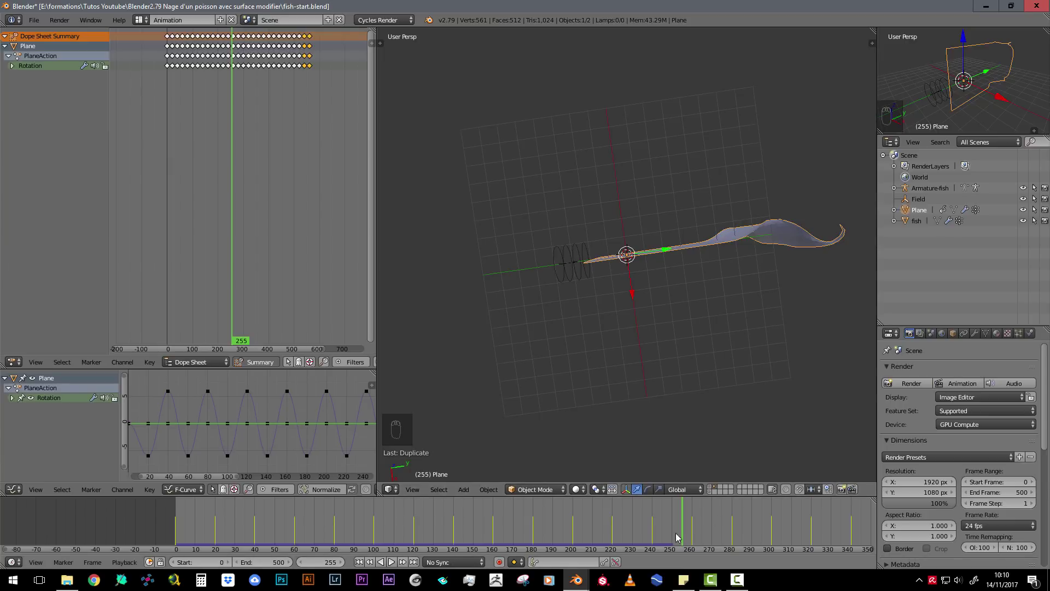
scroll(492, 489, down, 3)
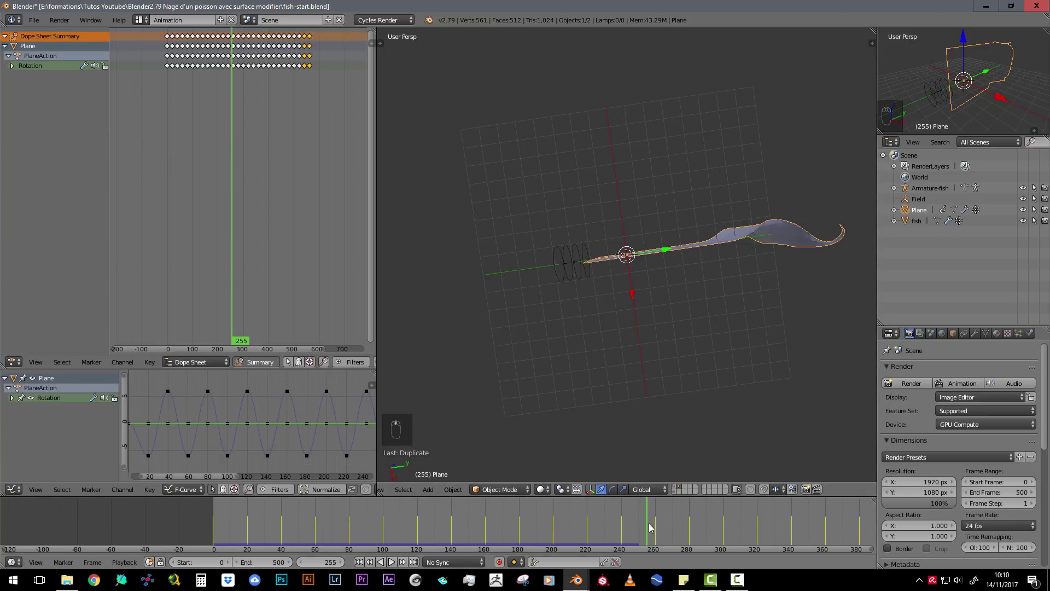
scroll(491, 526, down, 2)
ctrl+scroll(491, 527, right, 1)
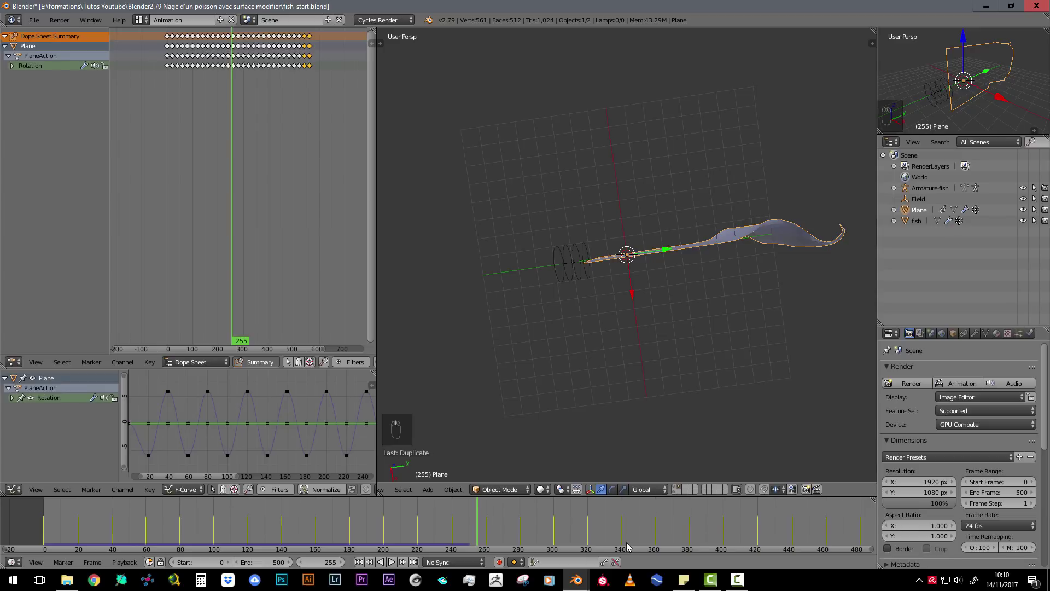
click(139, 20)
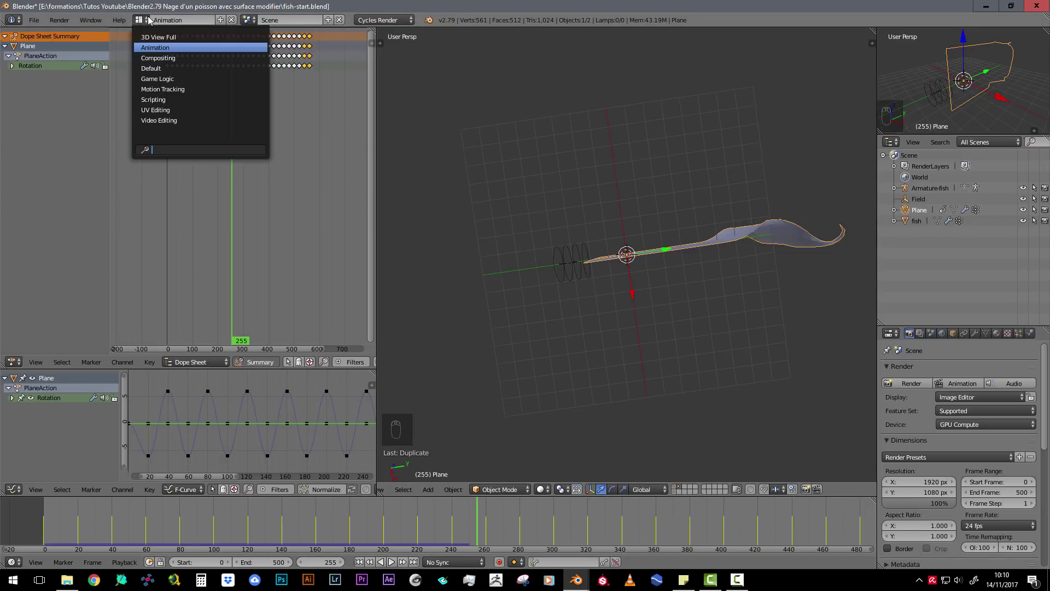
Return to the Default layout and set the plane's Cloth Cache End to 500.
click(144, 68)
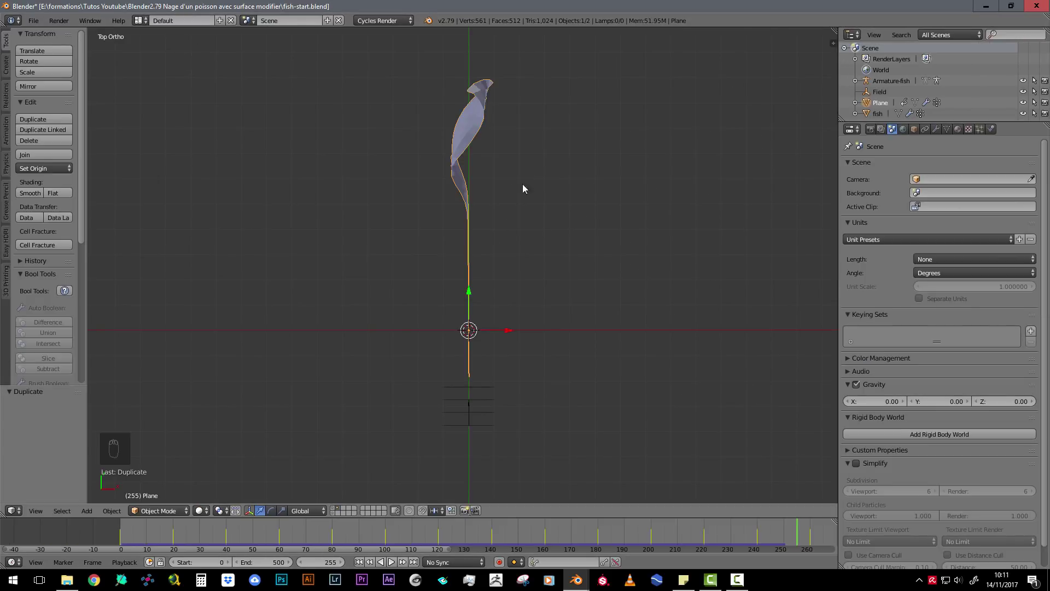
middle_drag(422, 271, 521, 222)
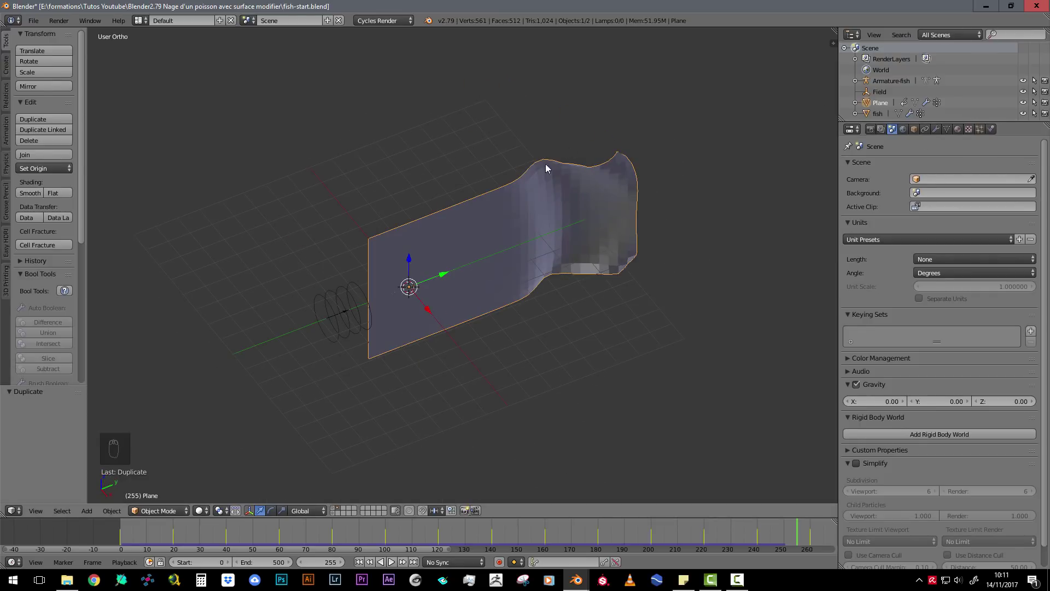
click(992, 130)
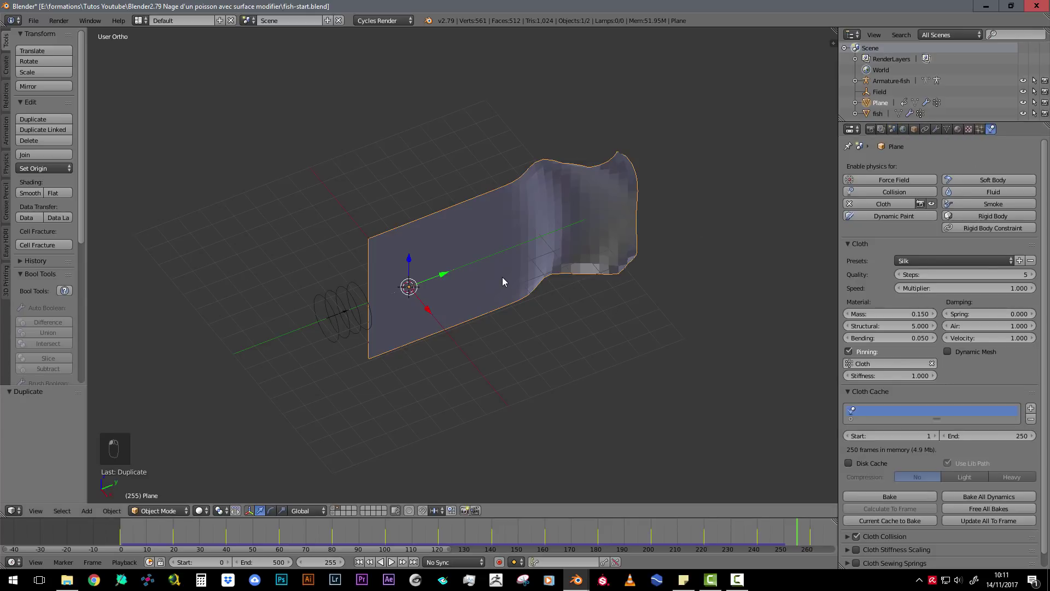
scroll(872, 461, down, 1)
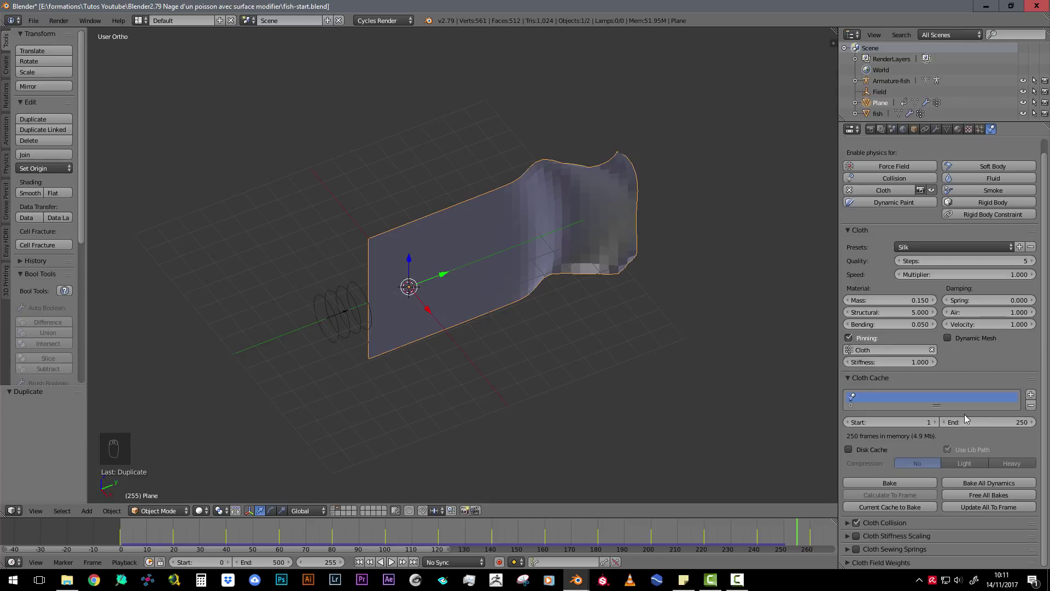
click(988, 421)
text(500)
key(Return)
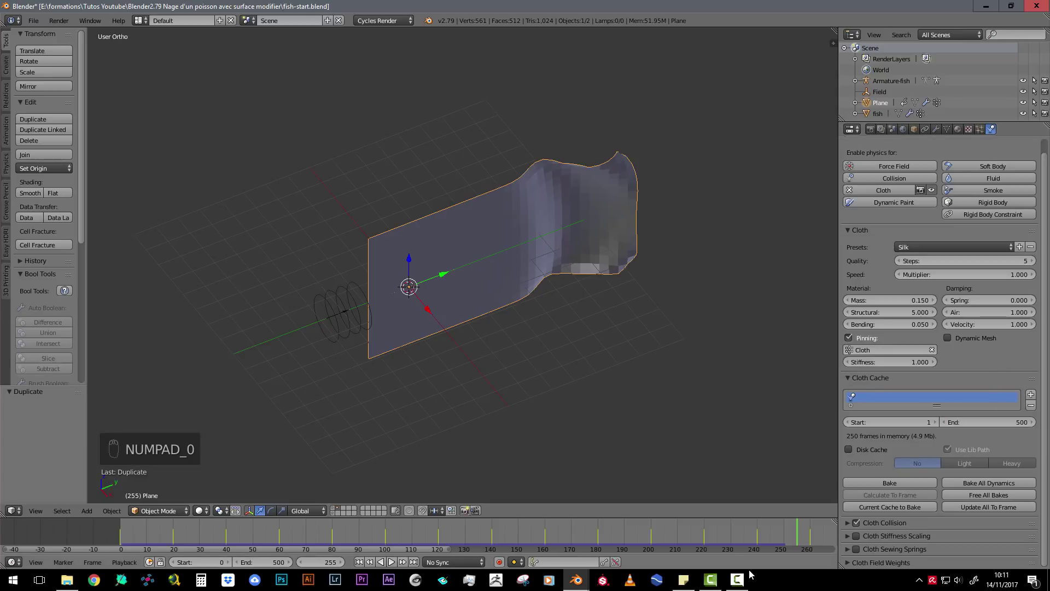
Play the cloth simulation through, then stop playback.
key(alt+a)
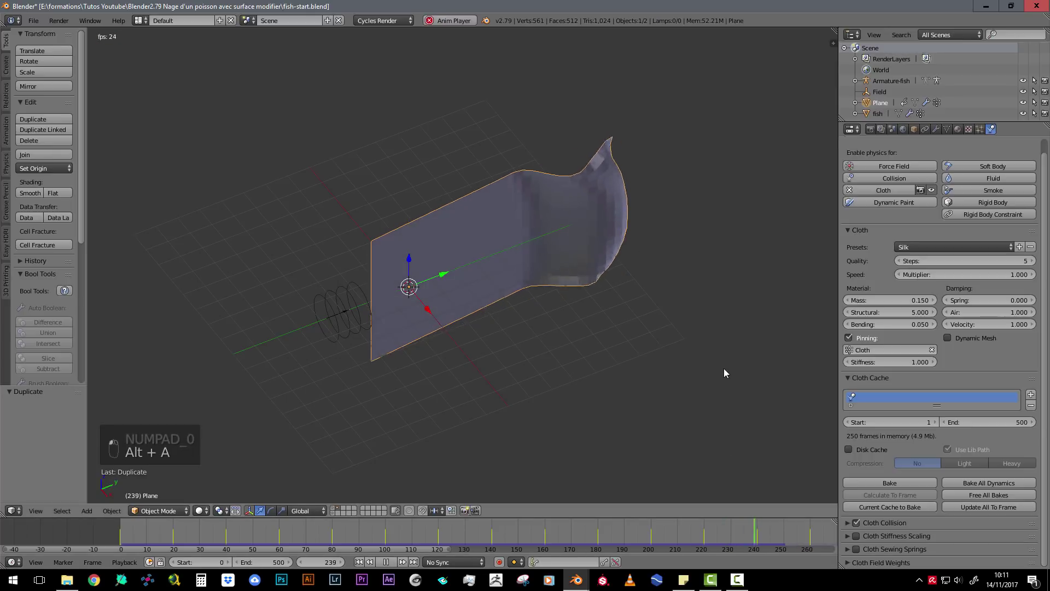
scroll(650, 465, down, 5)
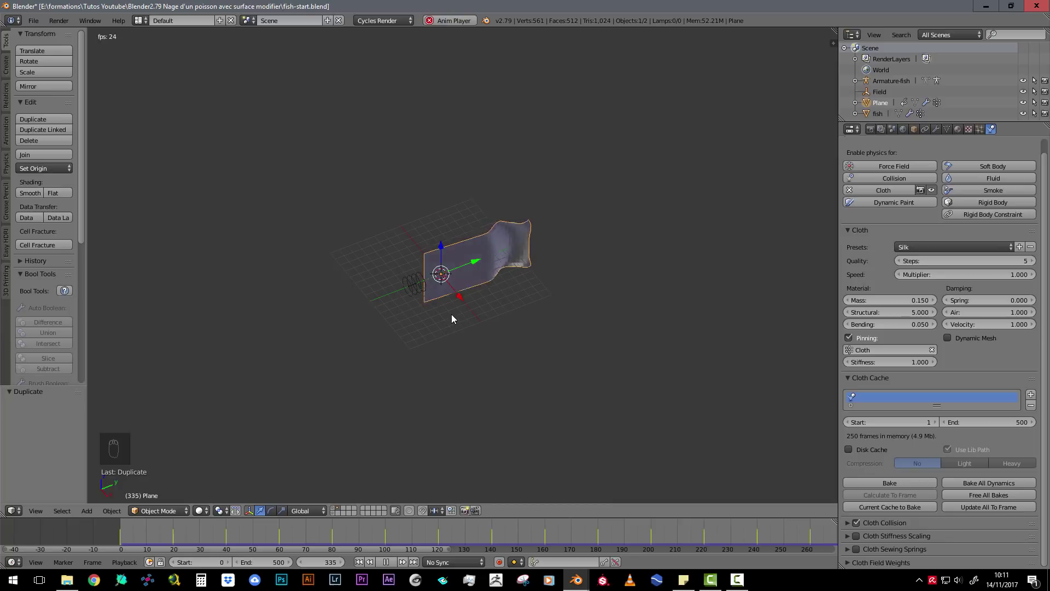
scroll(451, 314, up, 3)
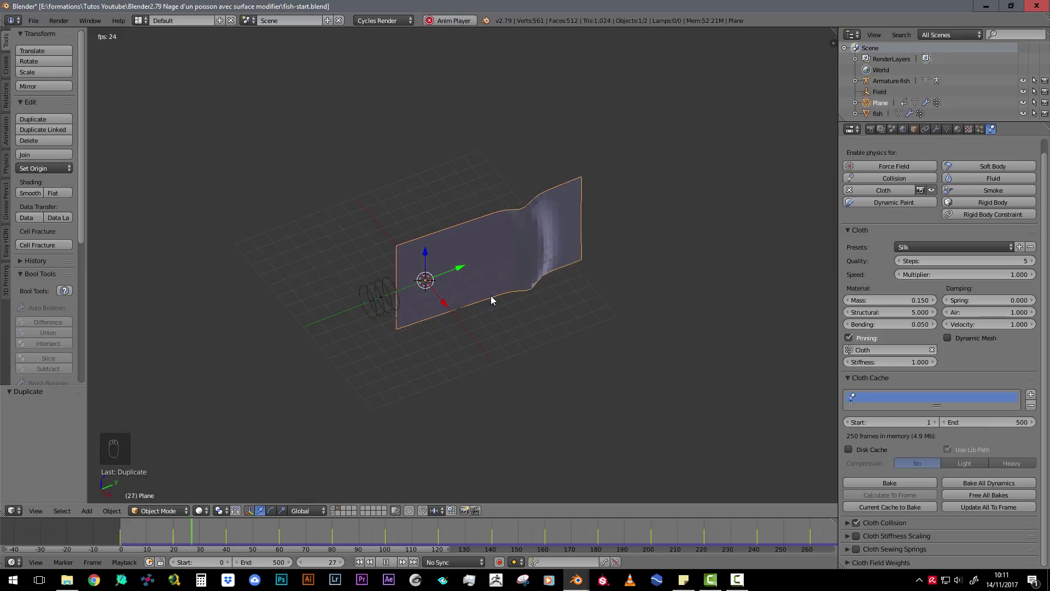
key(Escape)
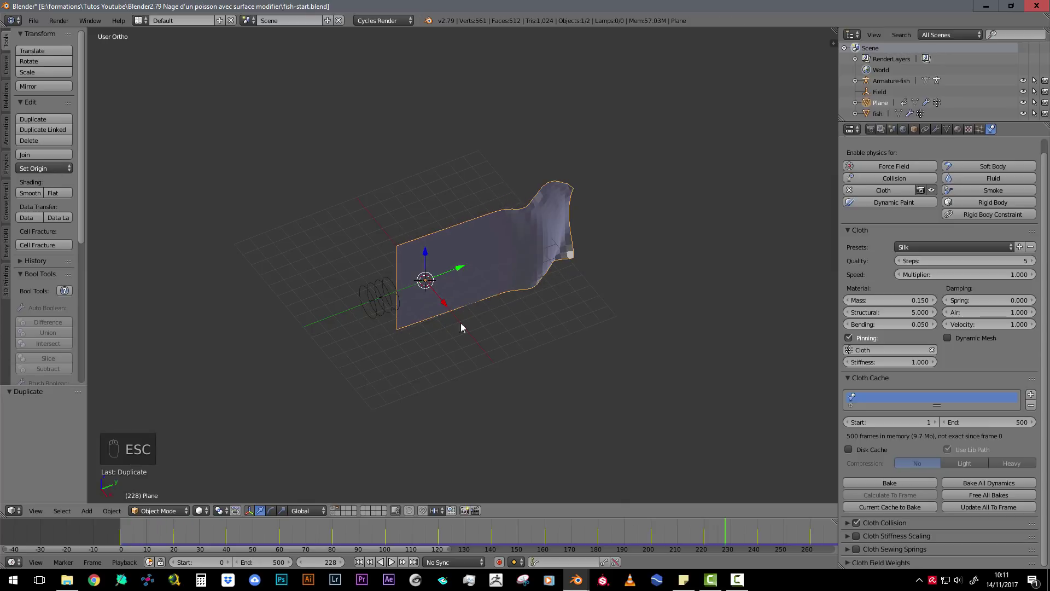
Toggle layers to check the armature, then show the plane and fish again.
click(332, 513)
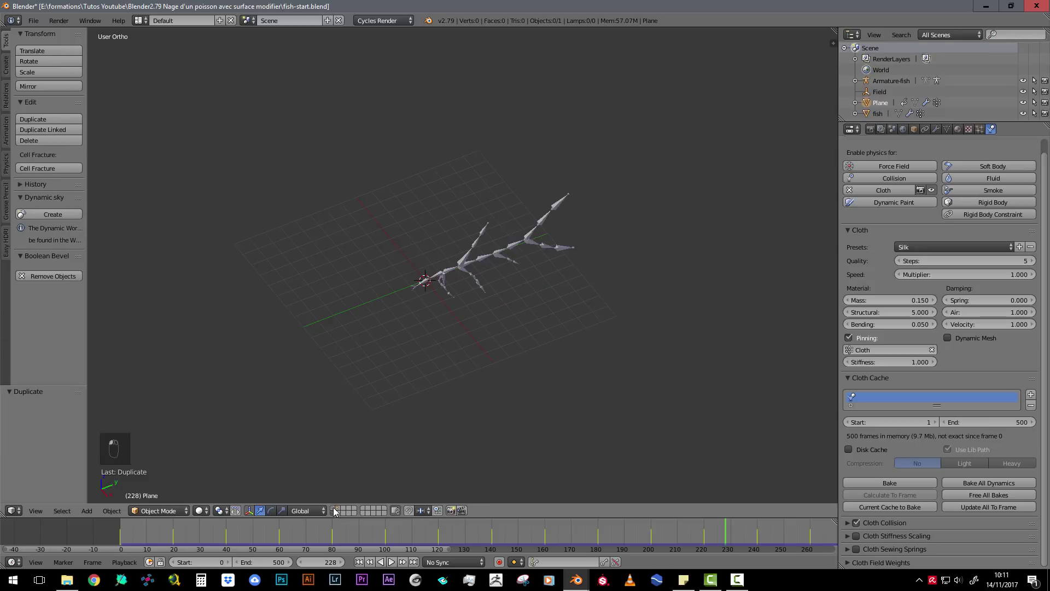
click(333, 508)
scroll(461, 353, up, 5)
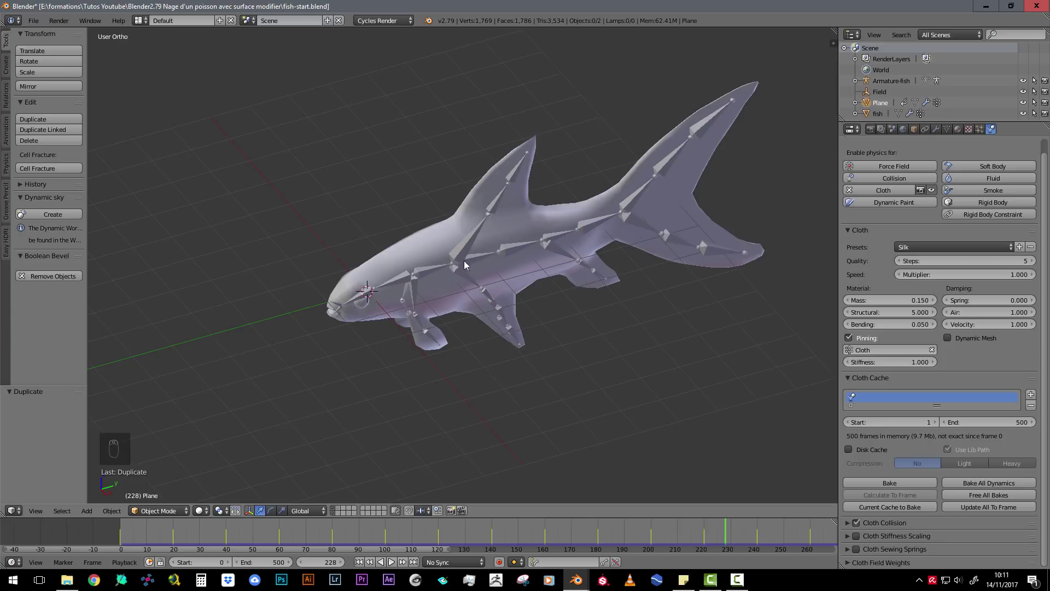
Select the fish mesh plus Armature-fish as the active object, then bring up parenting (Ctrl+P).
right_click(418, 233)
middle_drag(435, 241, 461, 195)
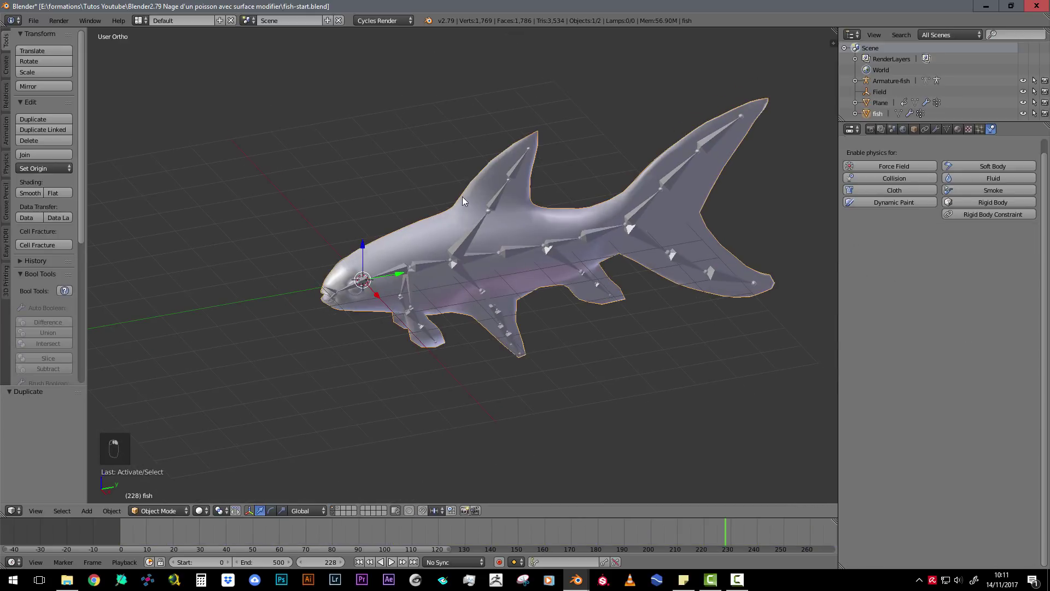
right_click(465, 236)
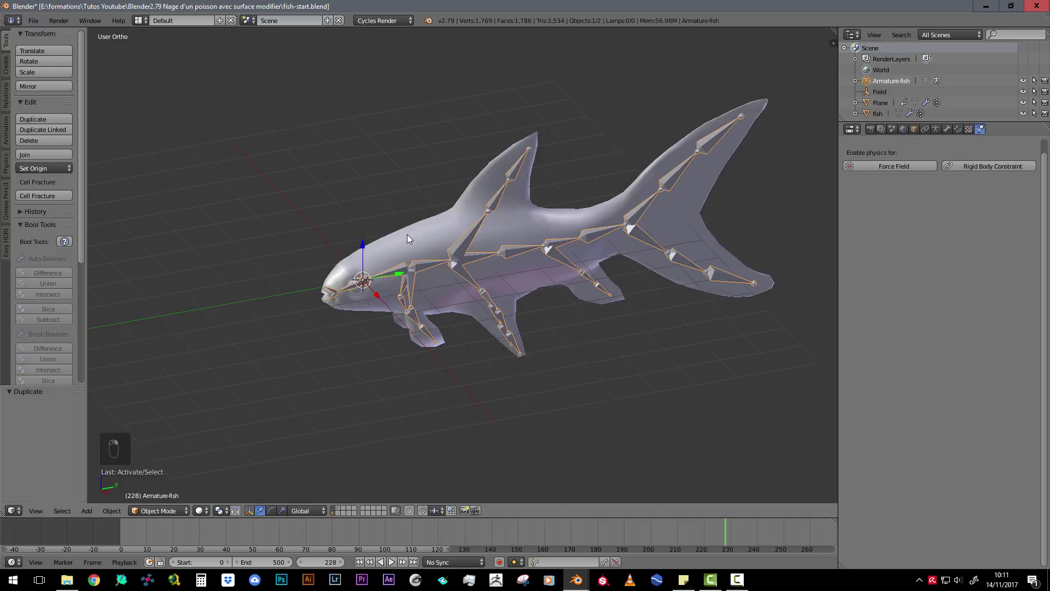
shift+right_click(408, 234)
shift+right_click(467, 236)
key(ctrl+p)
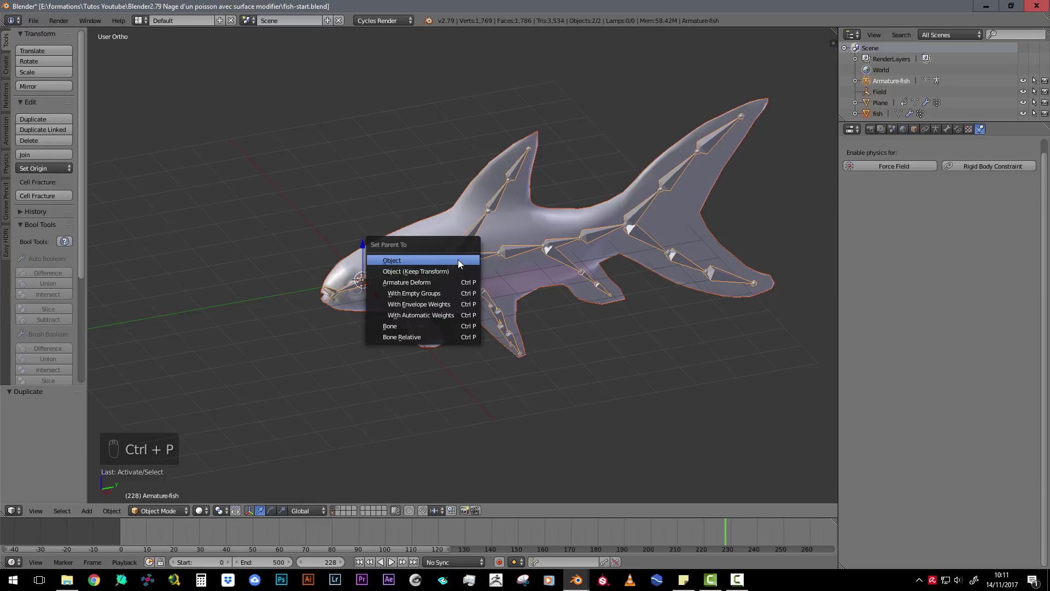
Parent the fish to Armature-fish with Armature Deform and put the armature in Pose Mode.
click(437, 282)
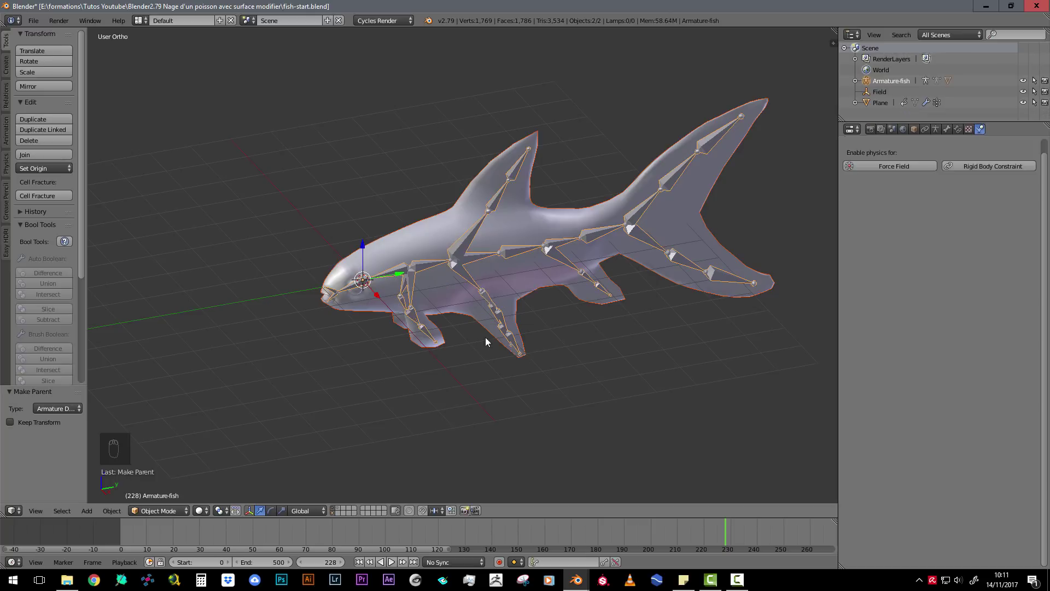
right_click(411, 287)
key(ctrl+Tab)
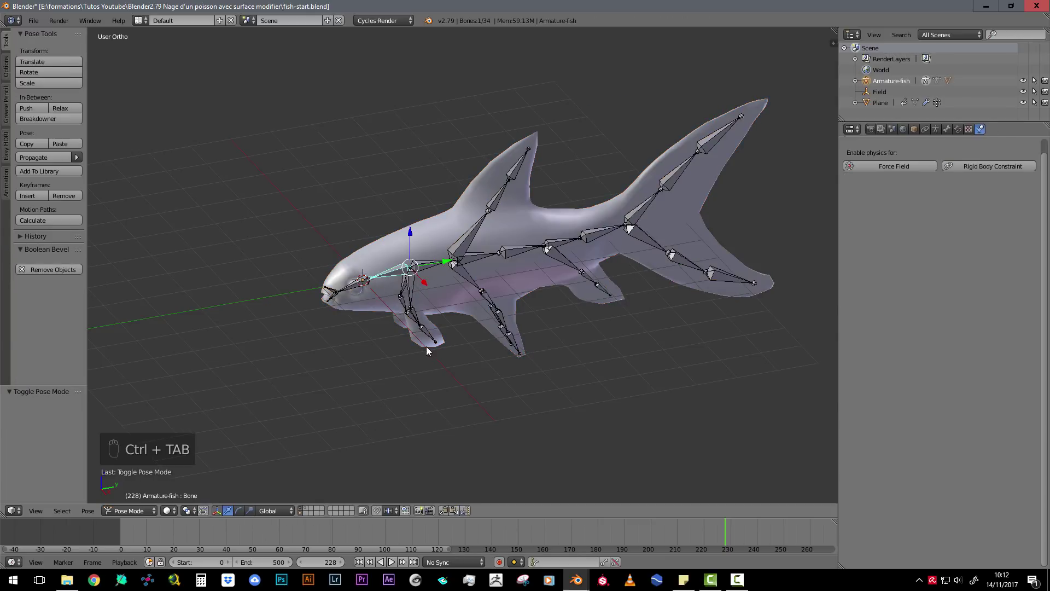
middle_drag(426, 350, 448, 300)
Test-rotate fin bones Bone_L.001 and Bone_R.001 to check the fish deformation.
right_click(456, 331)
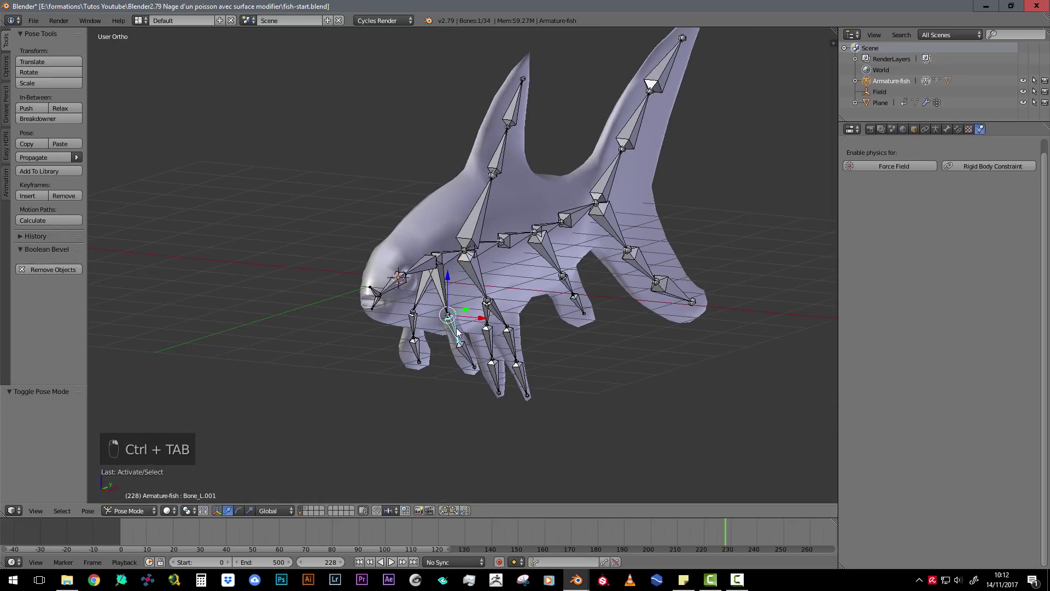
key(r)
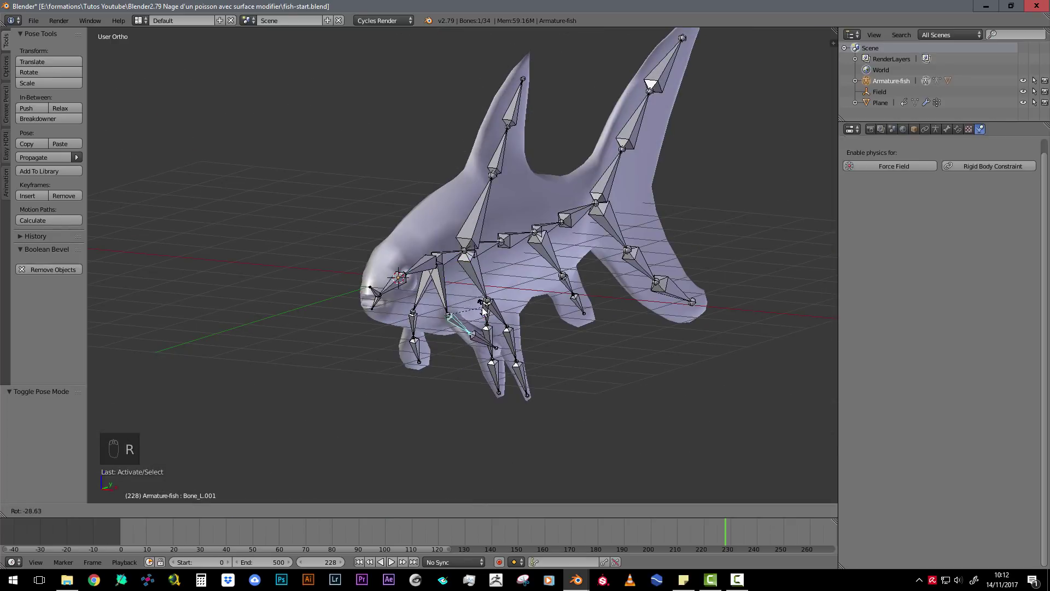
click(482, 328)
right_click(411, 331)
right_drag(408, 341, 383, 306)
middle_drag(383, 306, 390, 282)
Return the armature to Object Mode, select the fish and show its modifier stack.
key(Tab)
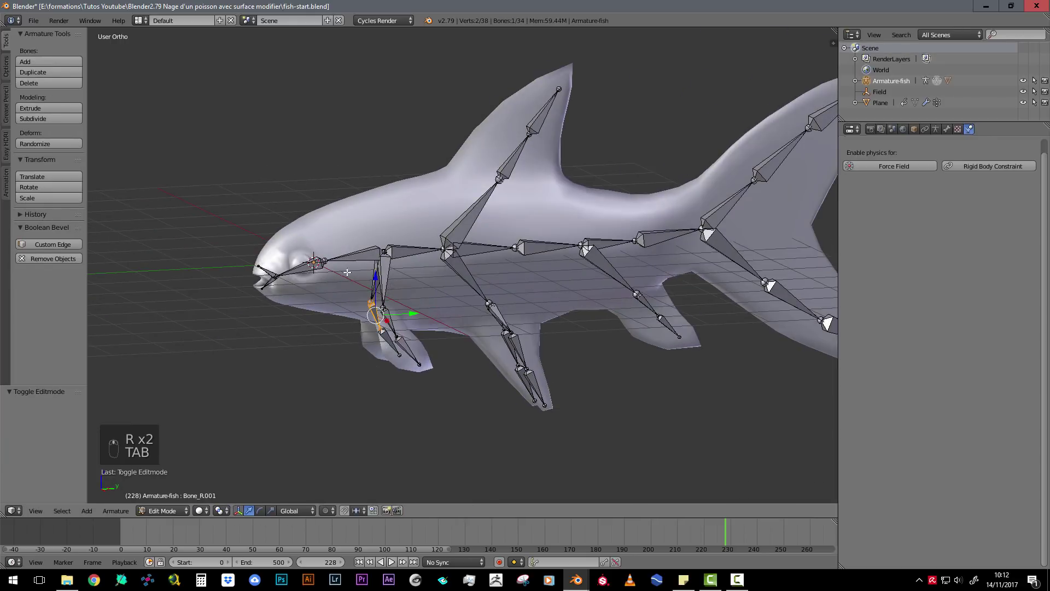
key(Tab)
key(ctrl+Tab)
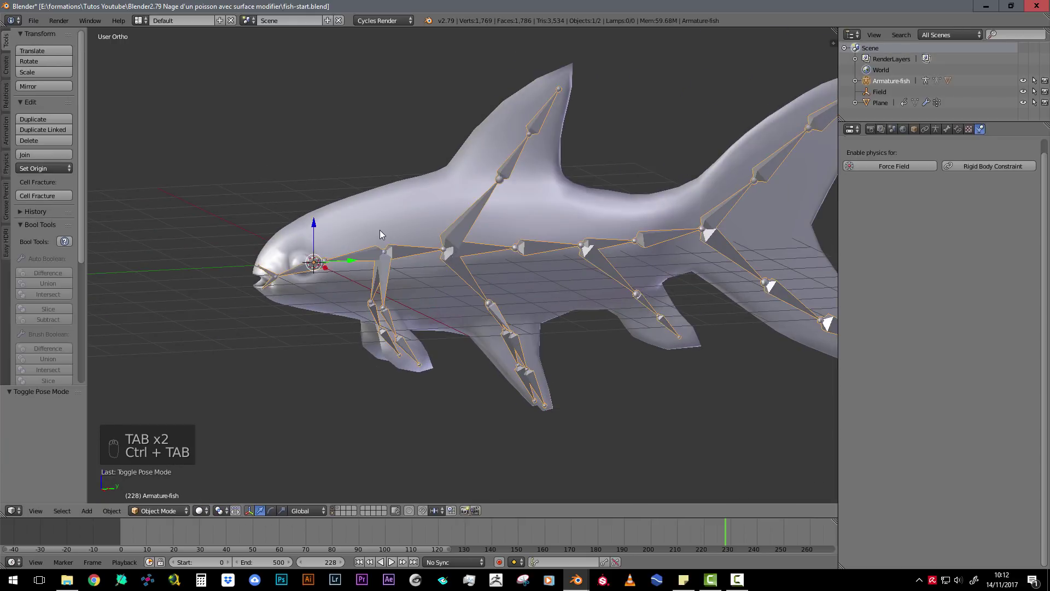
right_click(380, 218)
scroll(460, 251, down, 3)
shift+middle_drag(498, 267, 417, 284)
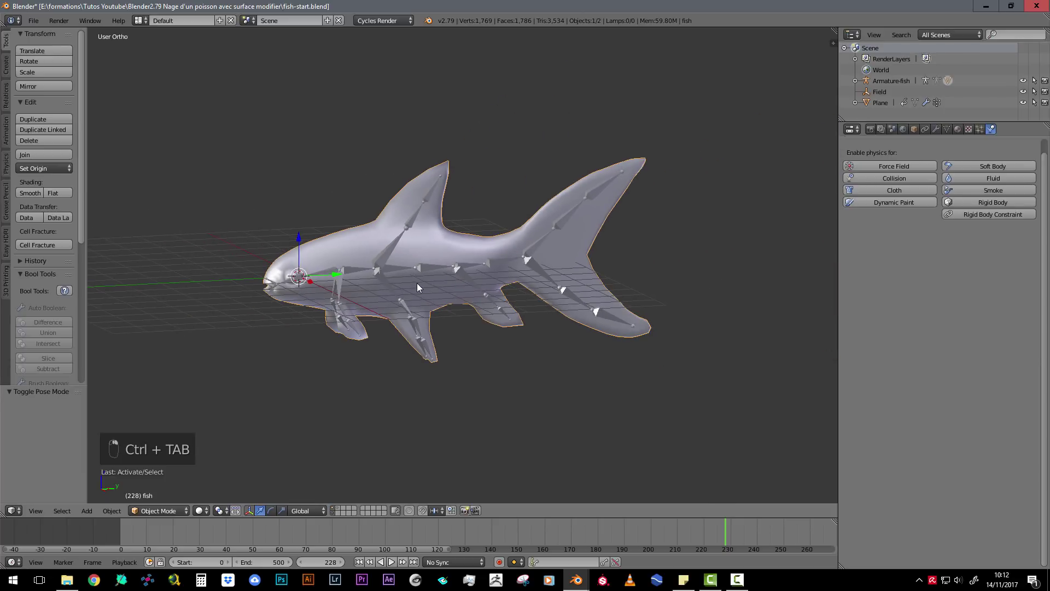
click(936, 129)
Remove the fish's old Surface Deform modifier and add a fresh one below Armature.
click(1037, 310)
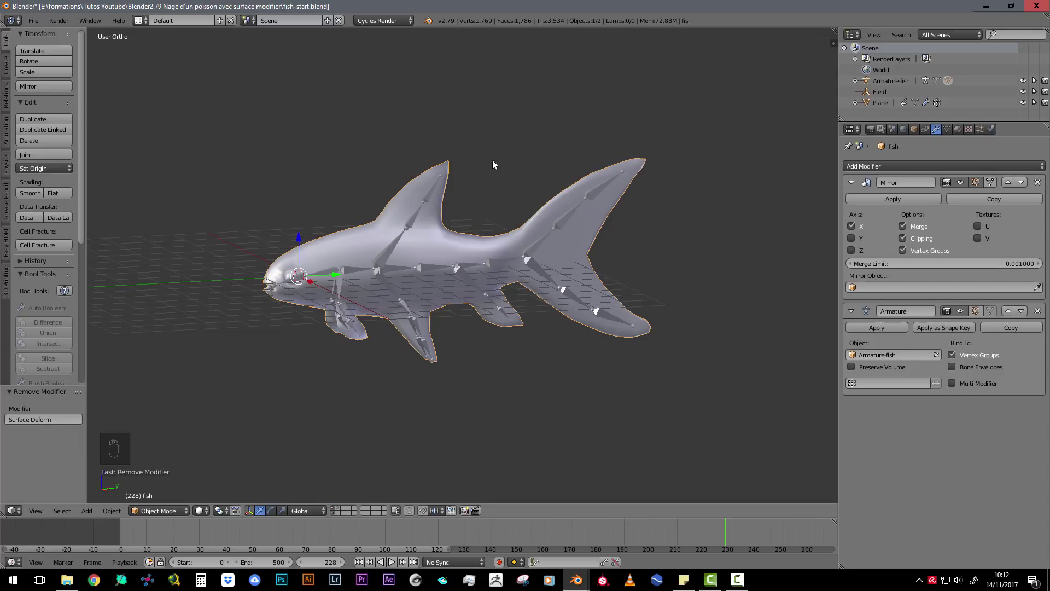
middle_drag(372, 261, 834, 260)
key(Tab)
key(Tab)
scroll(354, 240, up, 3)
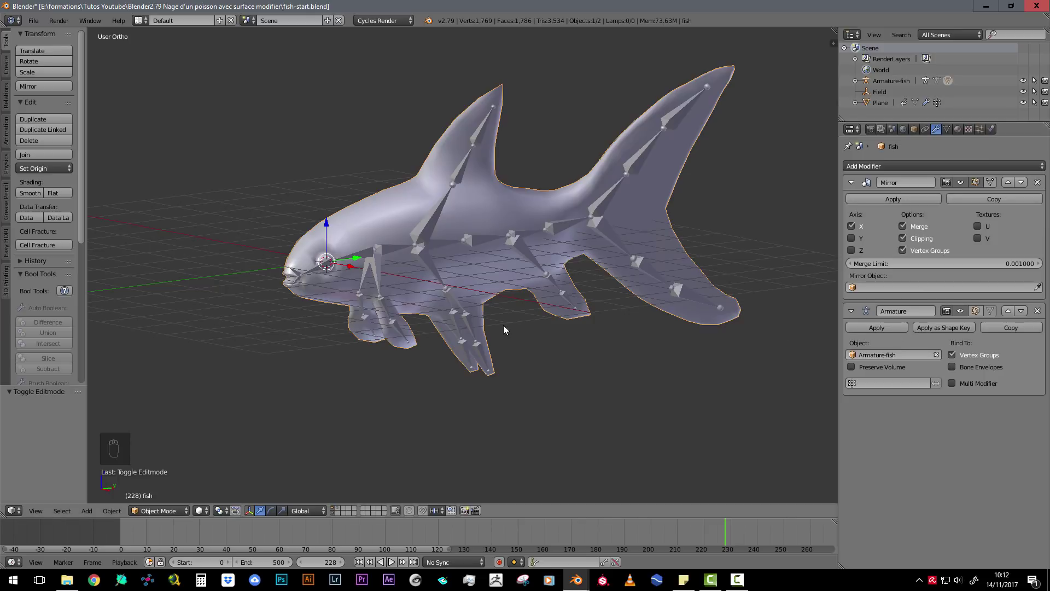
click(913, 168)
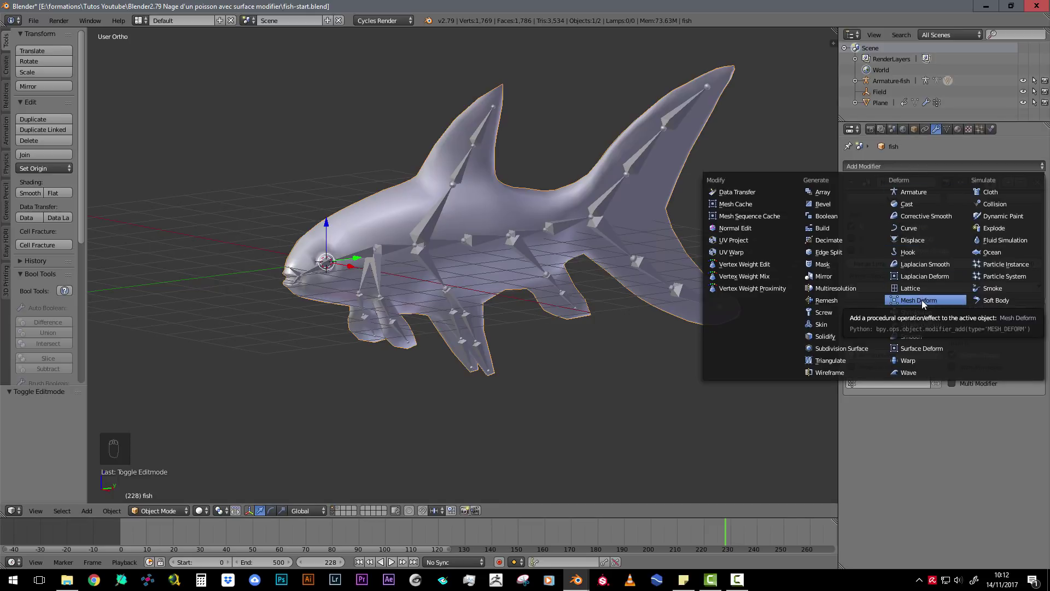
click(925, 348)
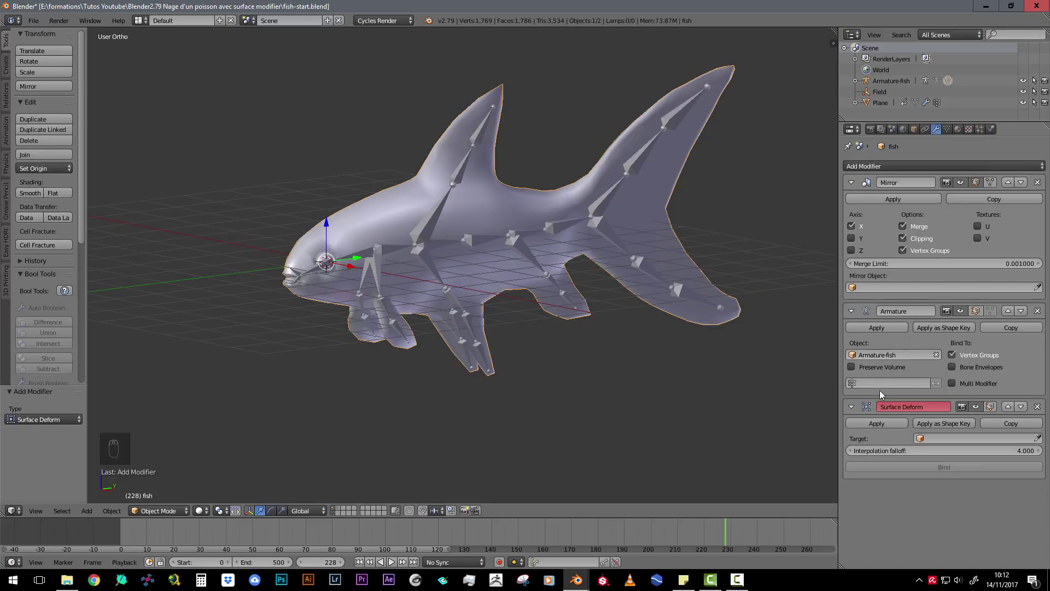
Reveal the hidden layer so the cloth plane and wind field show behind the fish.
middle_drag(751, 426, 478, 247)
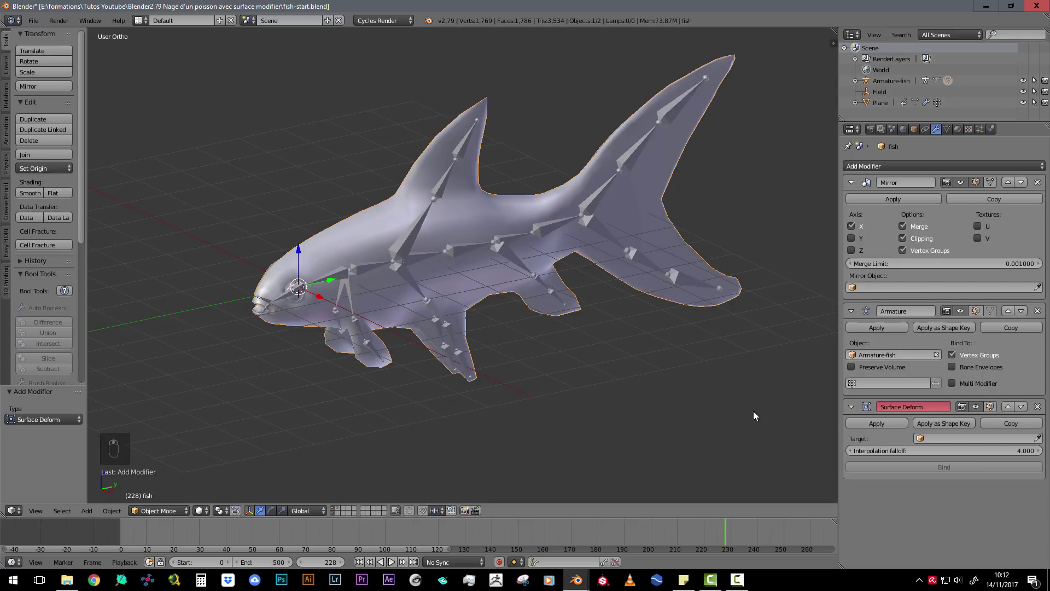
middle_drag(511, 319, 444, 307)
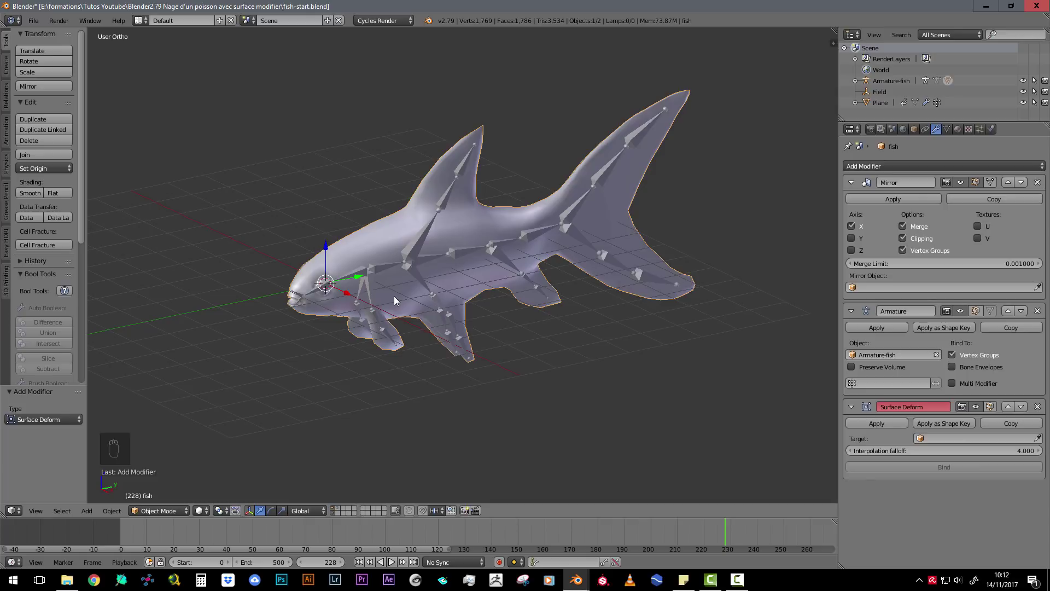
middle_drag(313, 262, 424, 279)
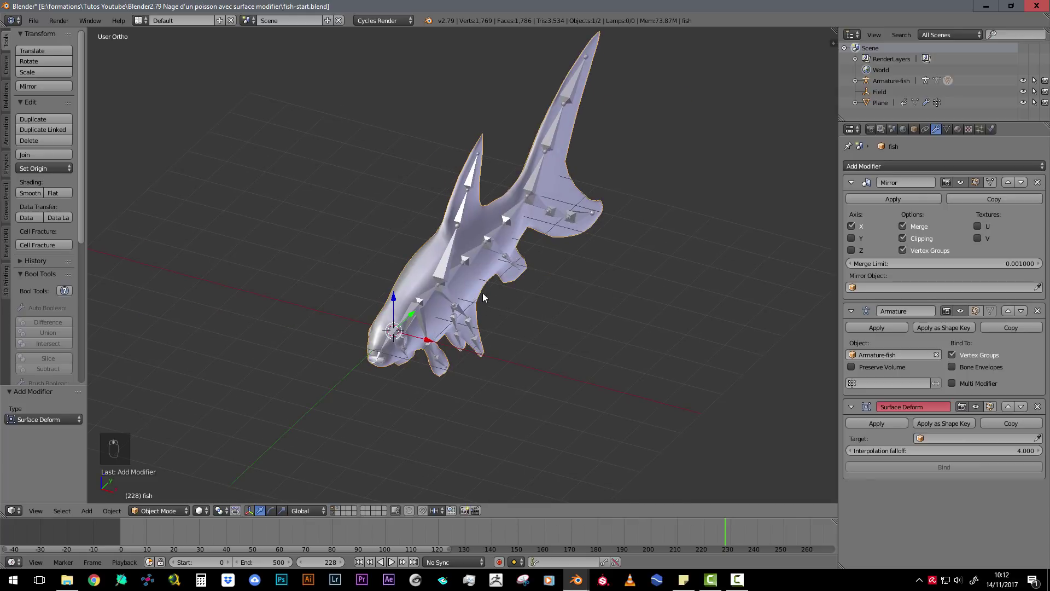
shift+click(341, 508)
middle_drag(389, 401, 356, 274)
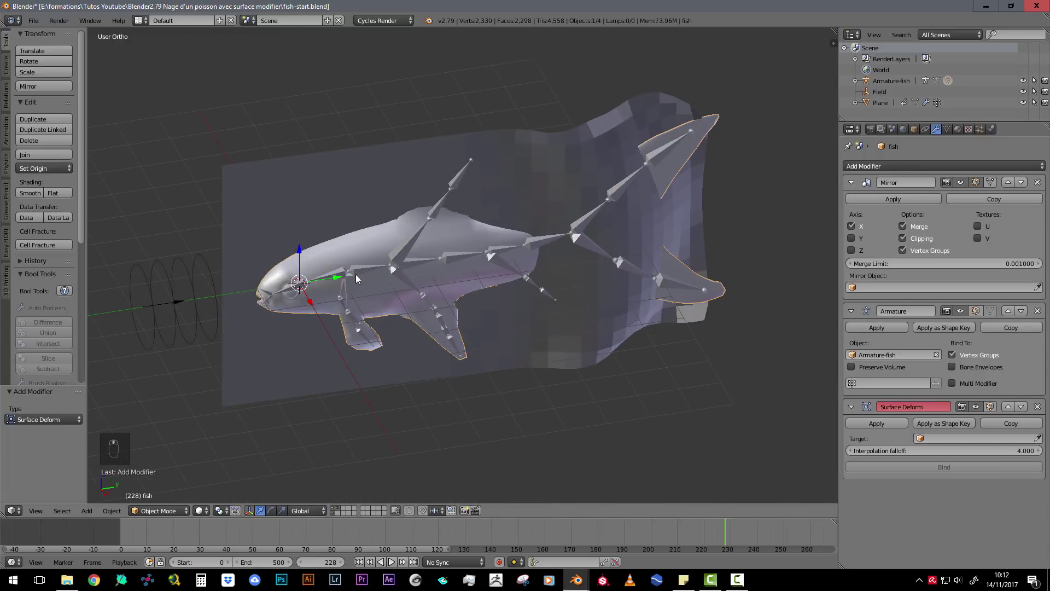
Select Armature-fish, then the cloth Plane as active, and bring up the parenting choices.
right_click(365, 273)
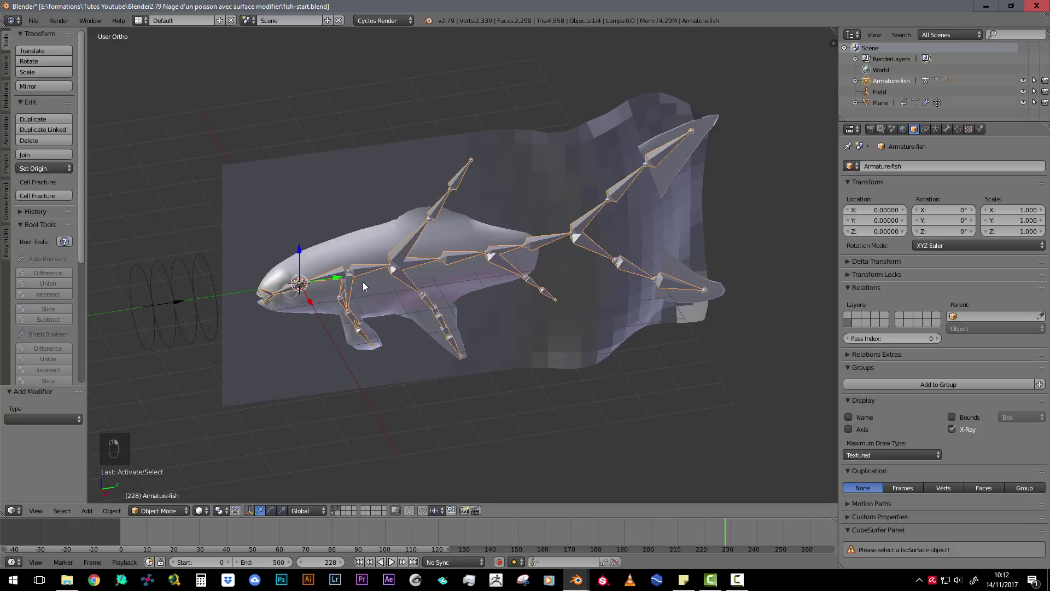
right_click(296, 172)
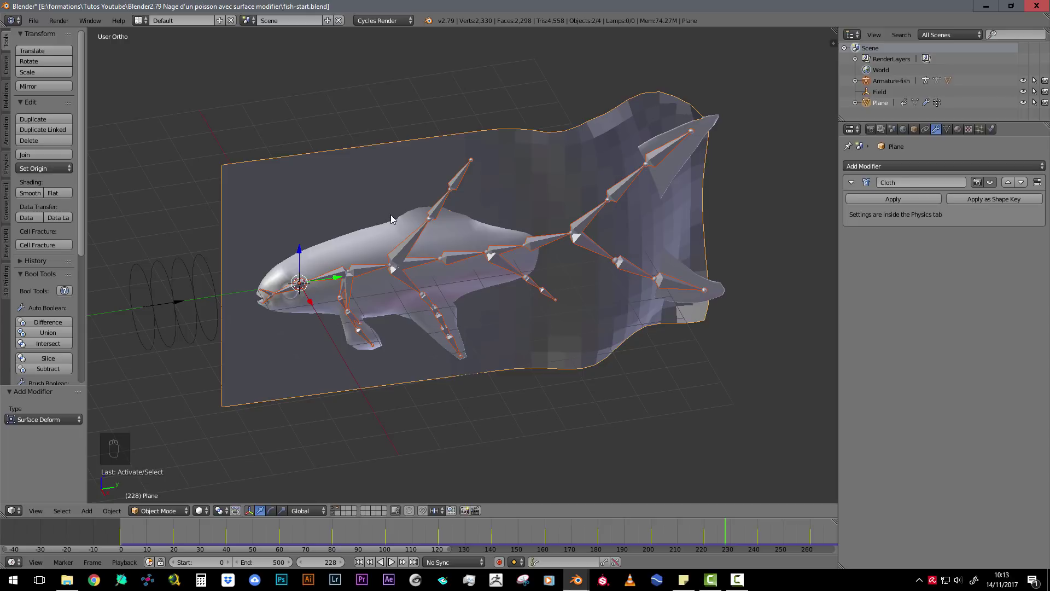
right_click(351, 272)
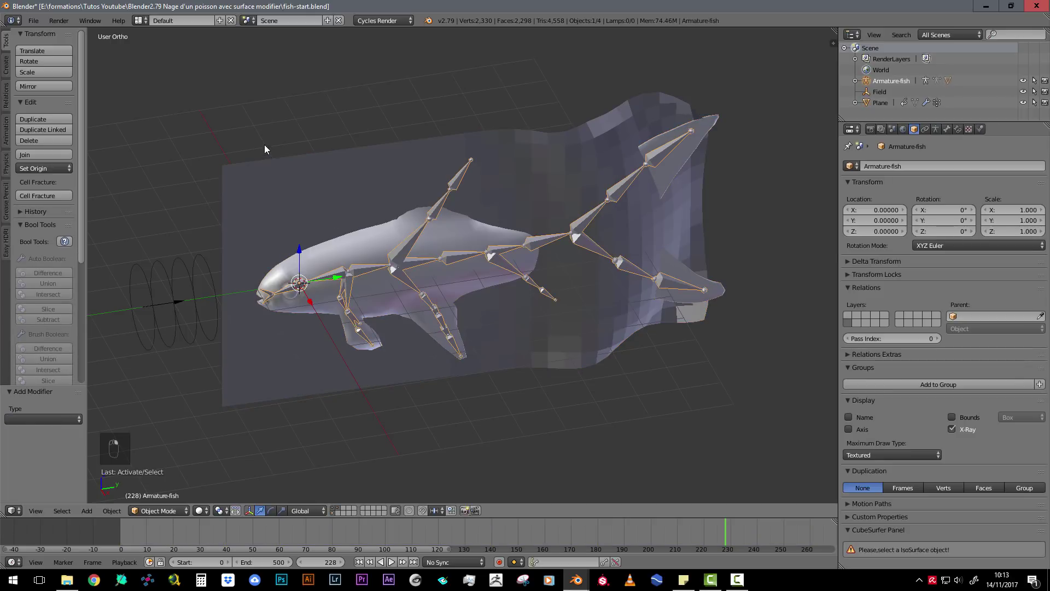
shift+right_click(276, 171)
key(ctrl+p)
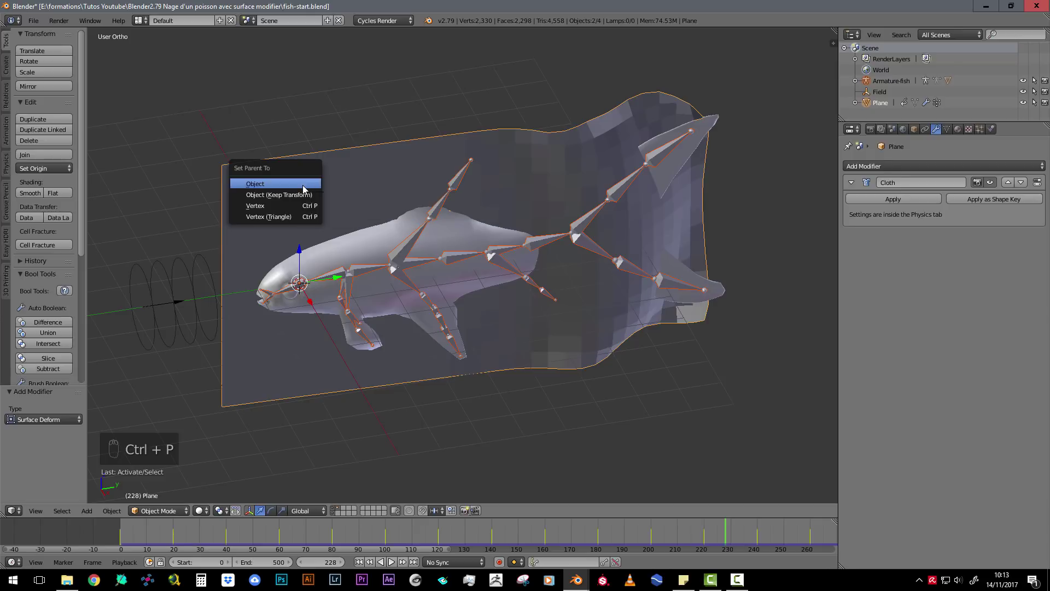
Parent Armature-fish to the Plane as Object and set the fish's Surface Deform target to Plane.
click(303, 185)
middle_drag(313, 229, 350, 489)
right_click(434, 270)
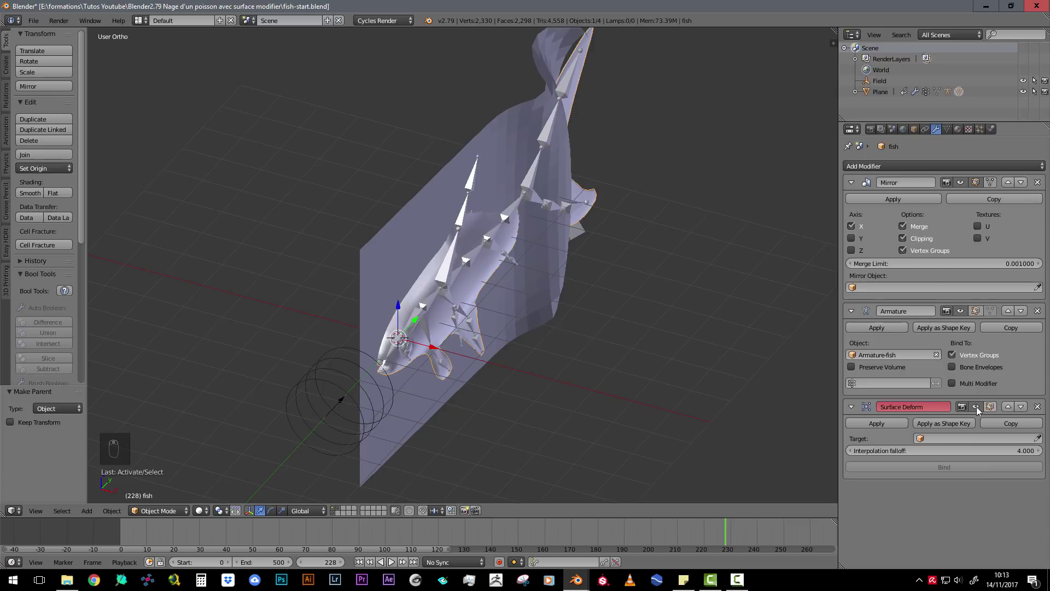
middle_drag(777, 433, 821, 440)
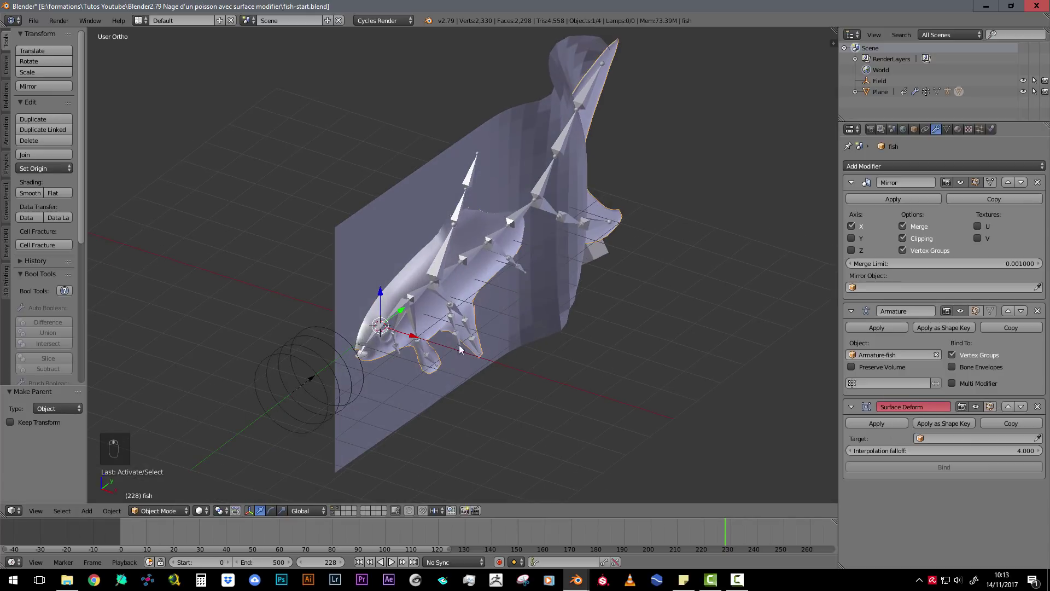
middle_drag(459, 345, 415, 310)
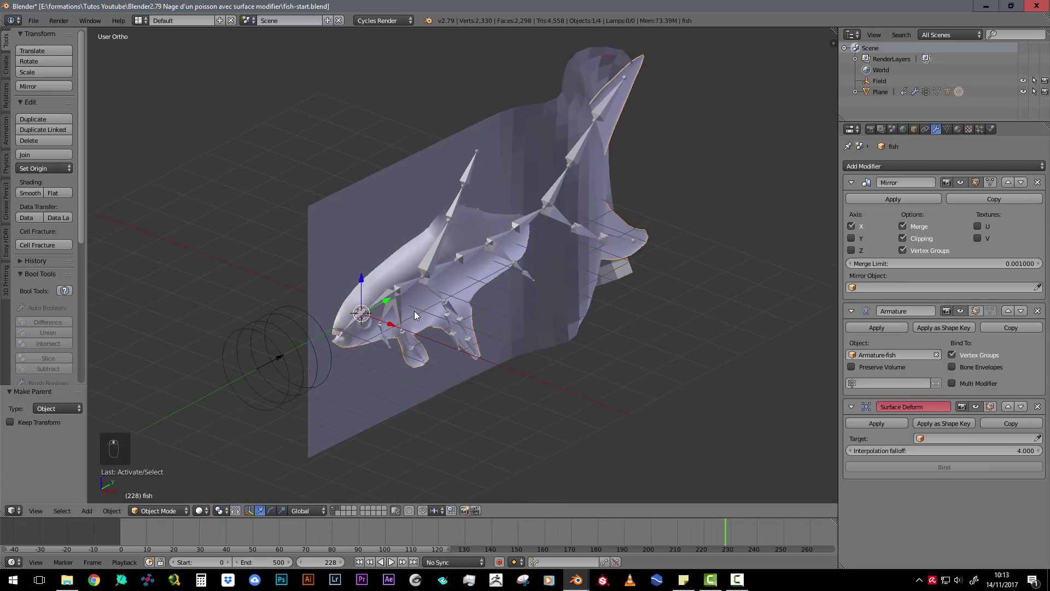
click(1039, 439)
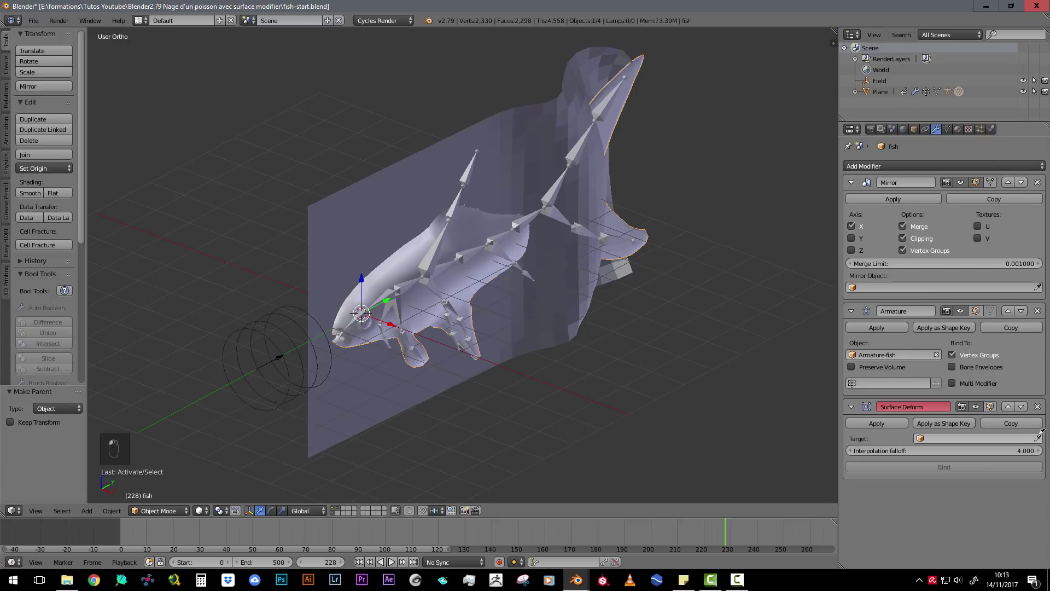
click(336, 223)
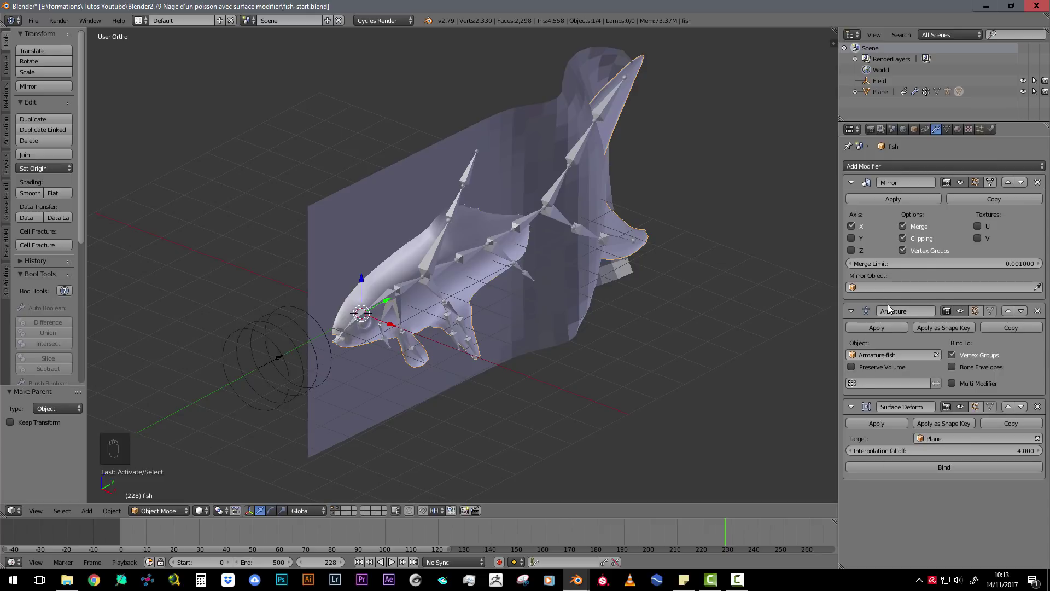
Move Surface Deform above Armature, then preview the animation from frame 0 with Alt+A.
click(1008, 405)
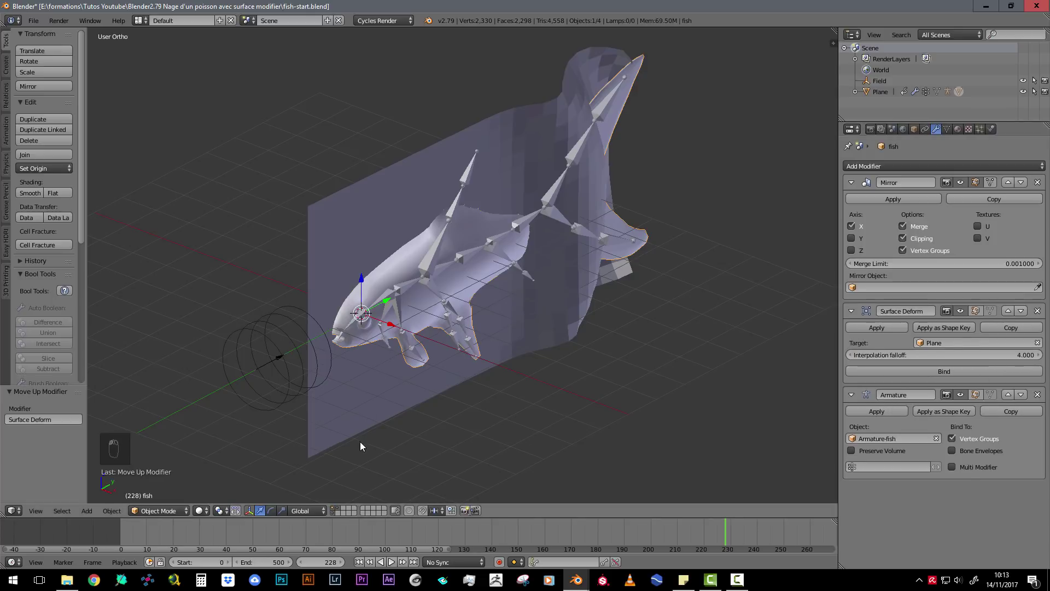
click(119, 526)
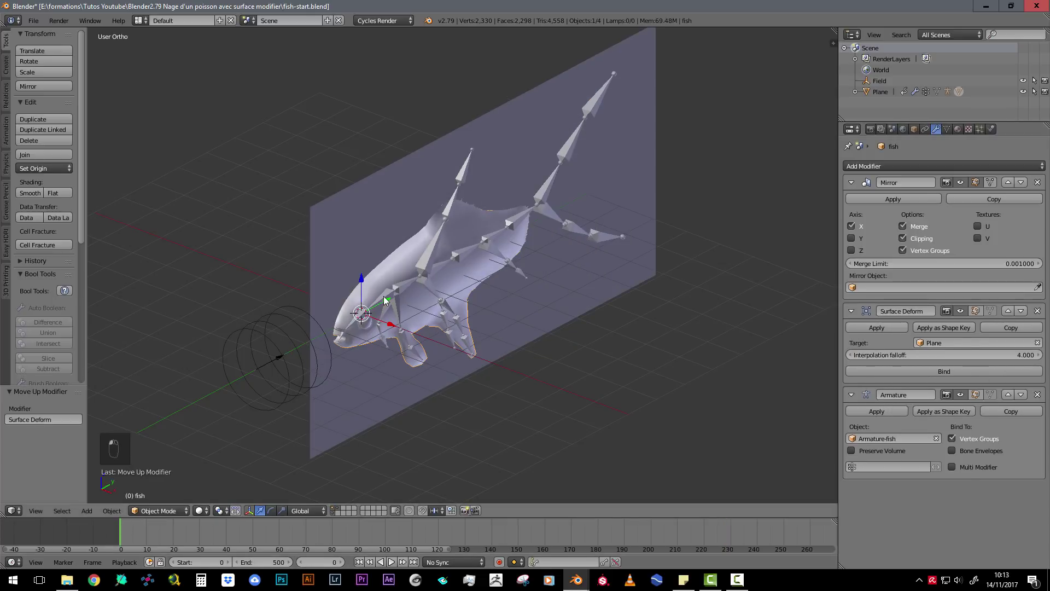
key(alt+a)
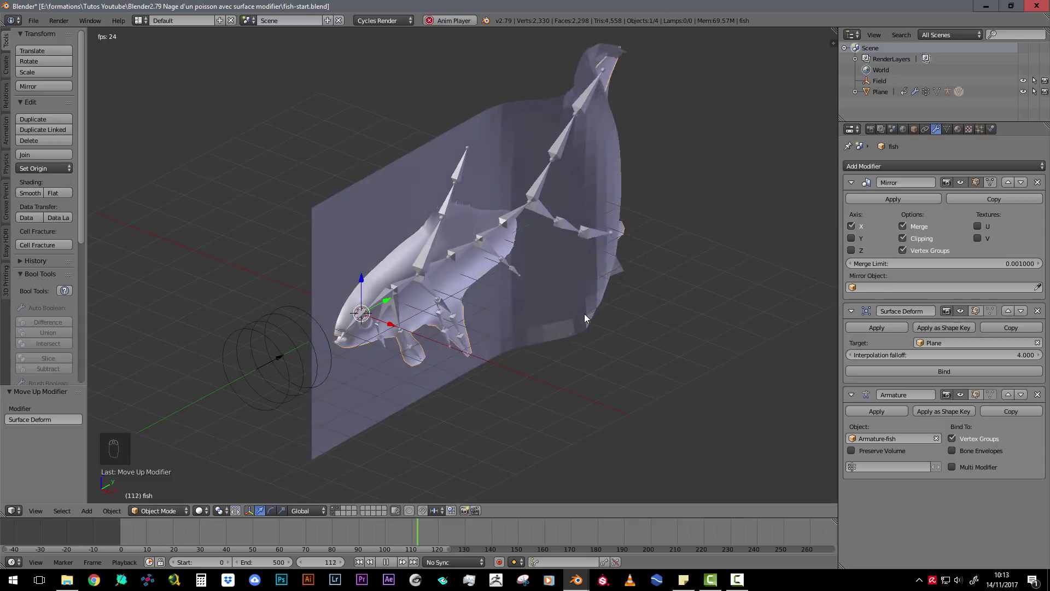
key(Escape)
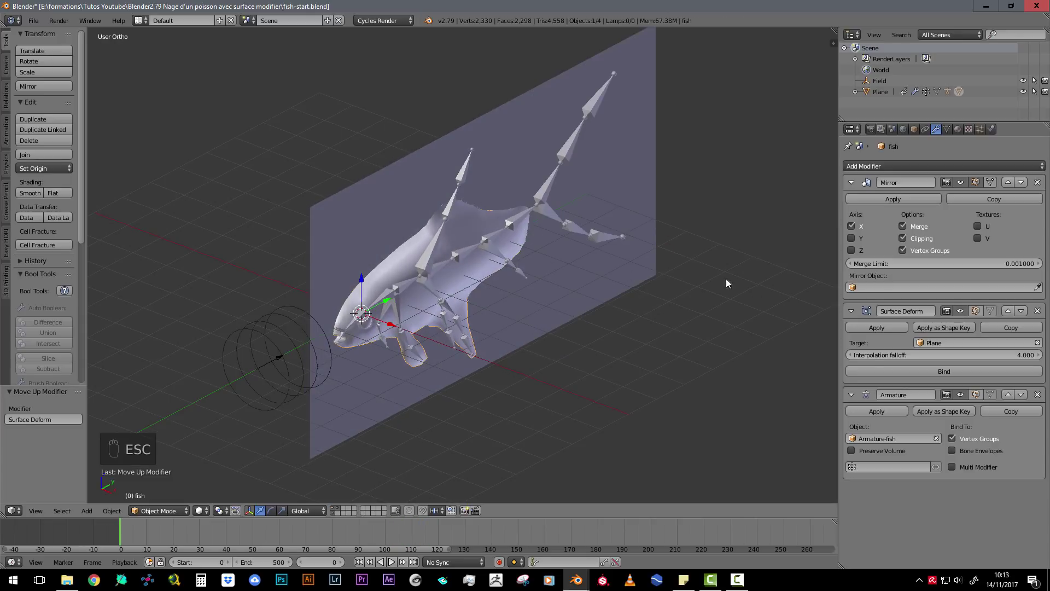
middle_drag(629, 350, 505, 397)
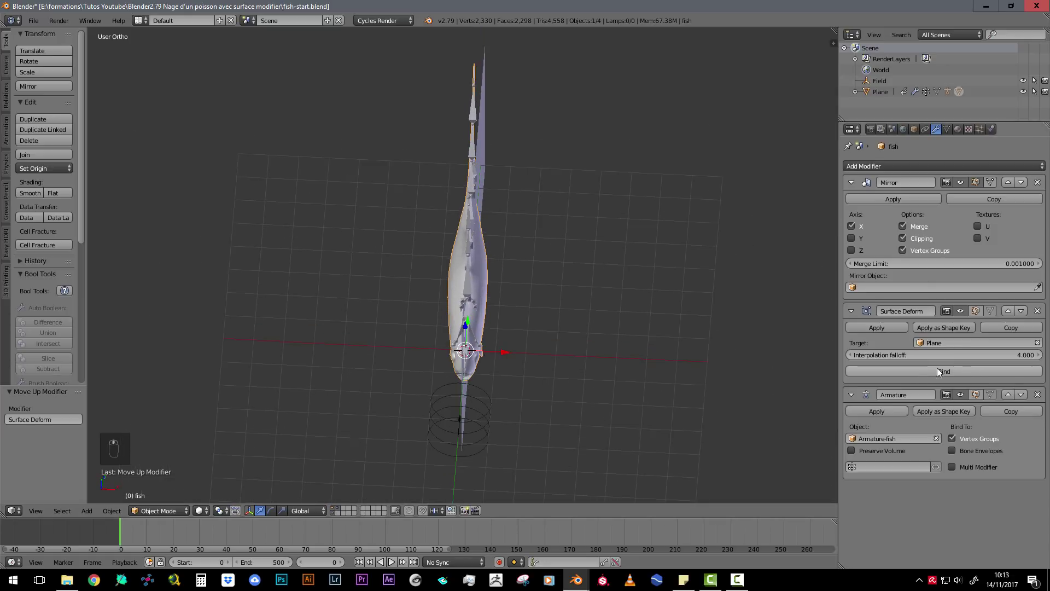
mouse_move(536, 345)
middle_down()
mouse_move(526, 366)
mouse_move(531, 321)
mouse_move(537, 341)
middle_up()
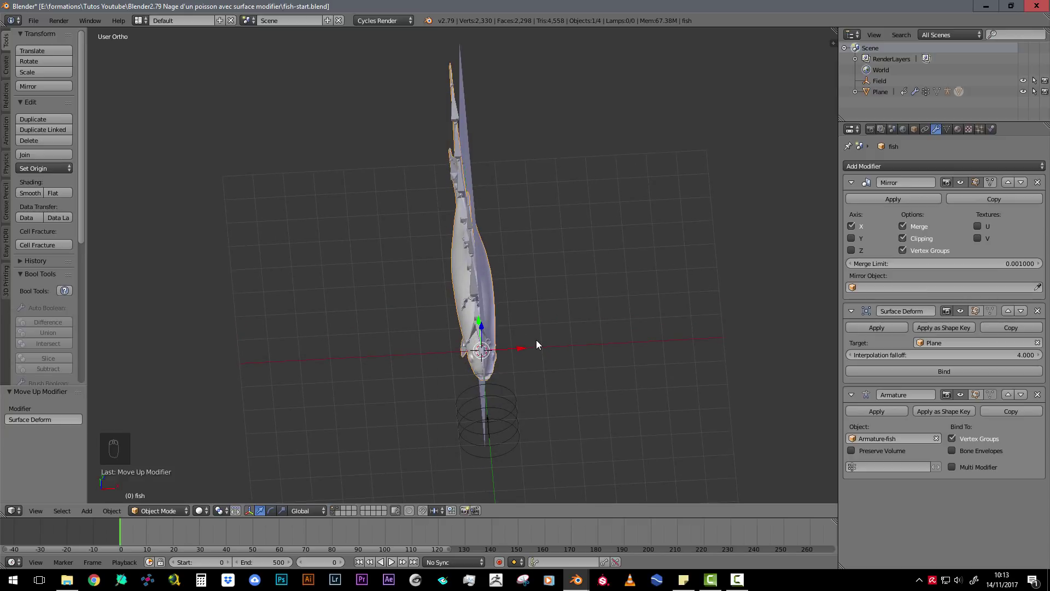
Undo back past the Surface Deform target and the armature parenting.
key(ctrl+a)
key(ctrl+z)
key(ctrl+z)
key(ctrl+z)
key(ctrl+z)
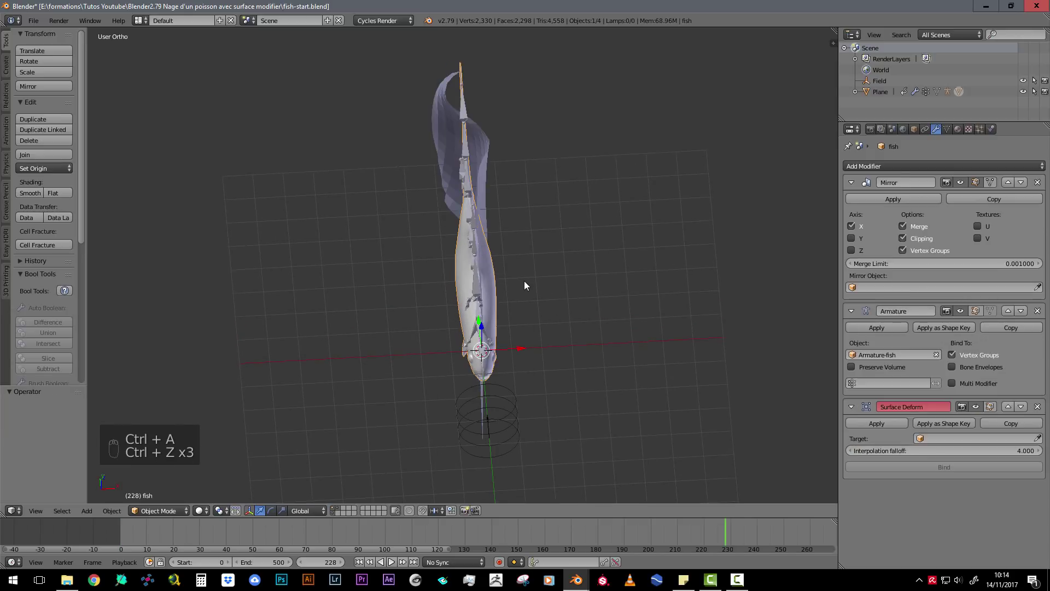
middle_drag(524, 285, 502, 306)
key(ctrl+z)
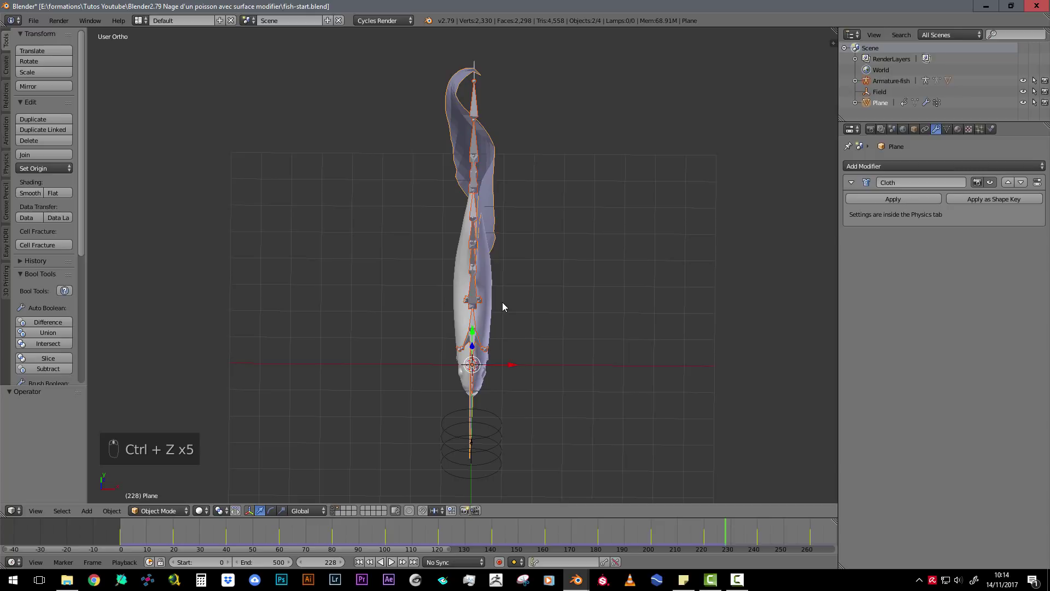
key(ctrl+z)
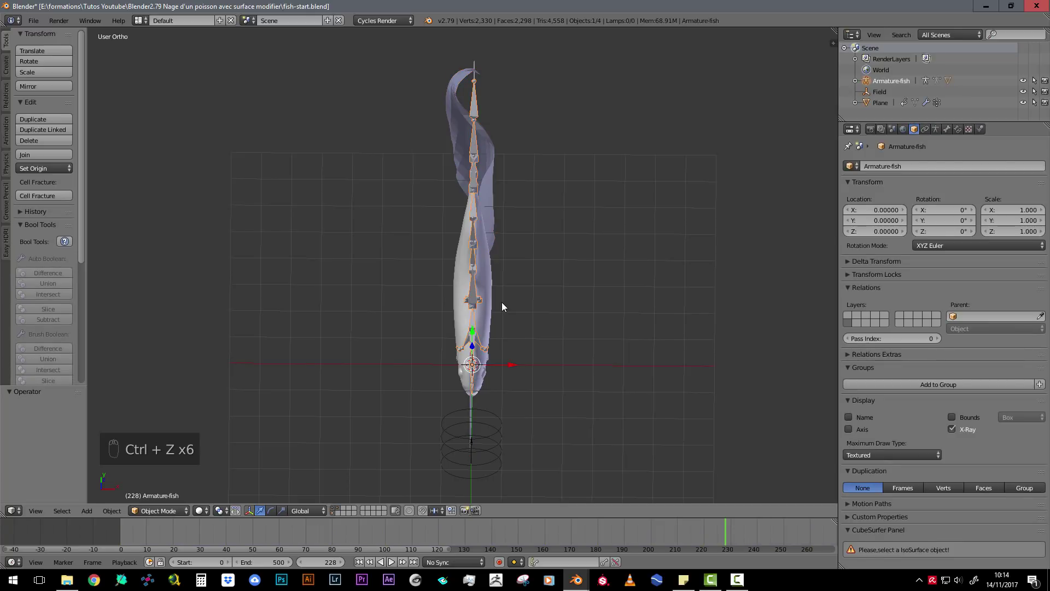
mouse_move(452, 294)
middle_down()
mouse_move(458, 244)
mouse_move(448, 284)
middle_up()
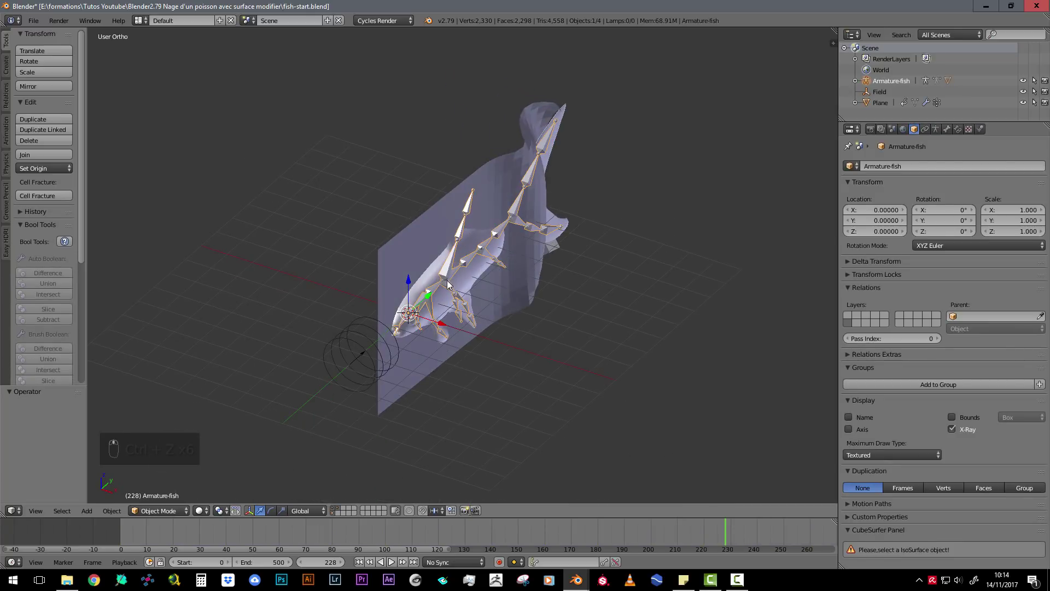
Select the fish armature and add the cloth Plane to the selection.
right_click(446, 285)
right_click(444, 287)
right_click(436, 291)
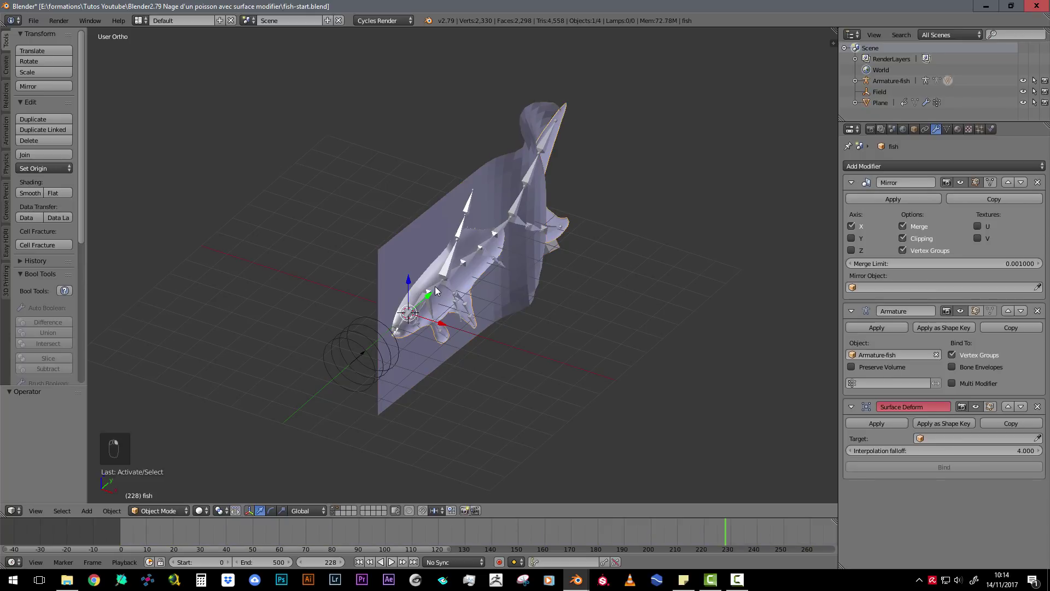
right_click(436, 290)
shift+right_click(401, 241)
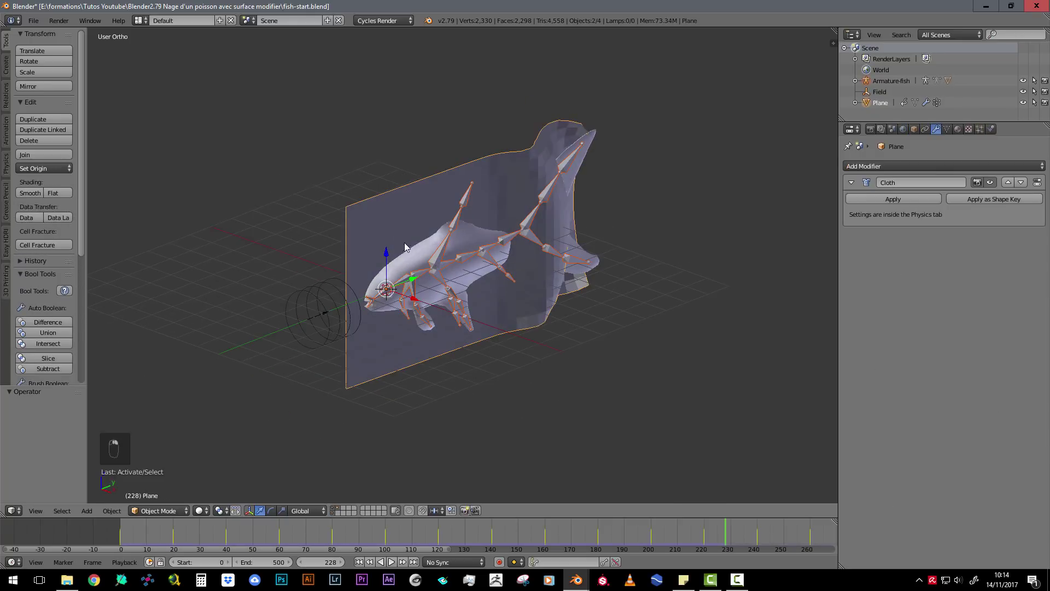
mouse_move(410, 297)
middle_down()
mouse_move(478, 241)
mouse_move(512, 255)
mouse_move(510, 270)
mouse_move(423, 313)
middle_up()
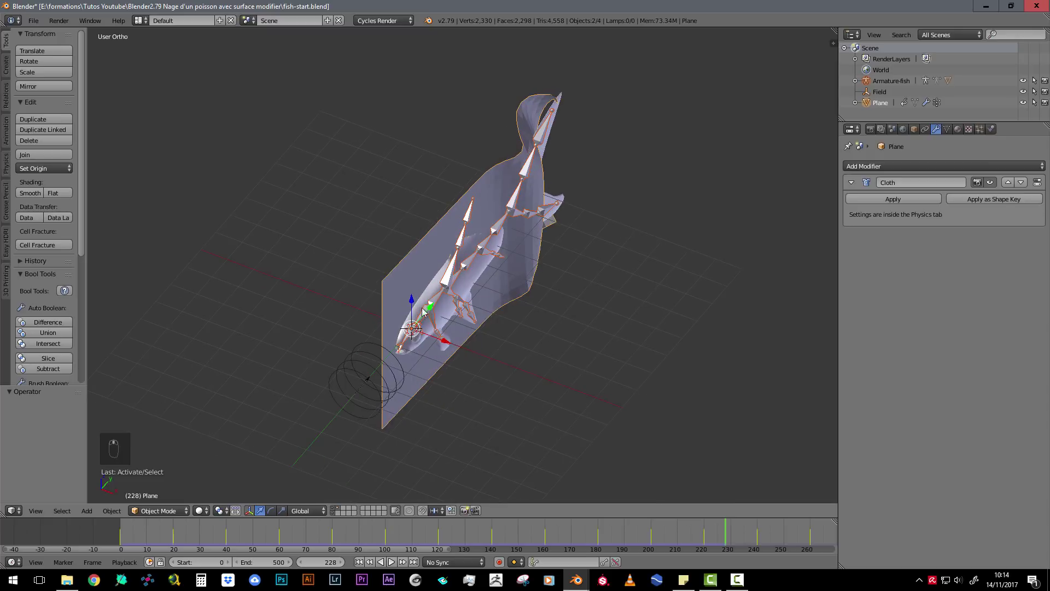
Return to frame 0 and parent Armature-fish to the cloth Plane.
click(120, 530)
middle_drag(428, 265, 378, 252)
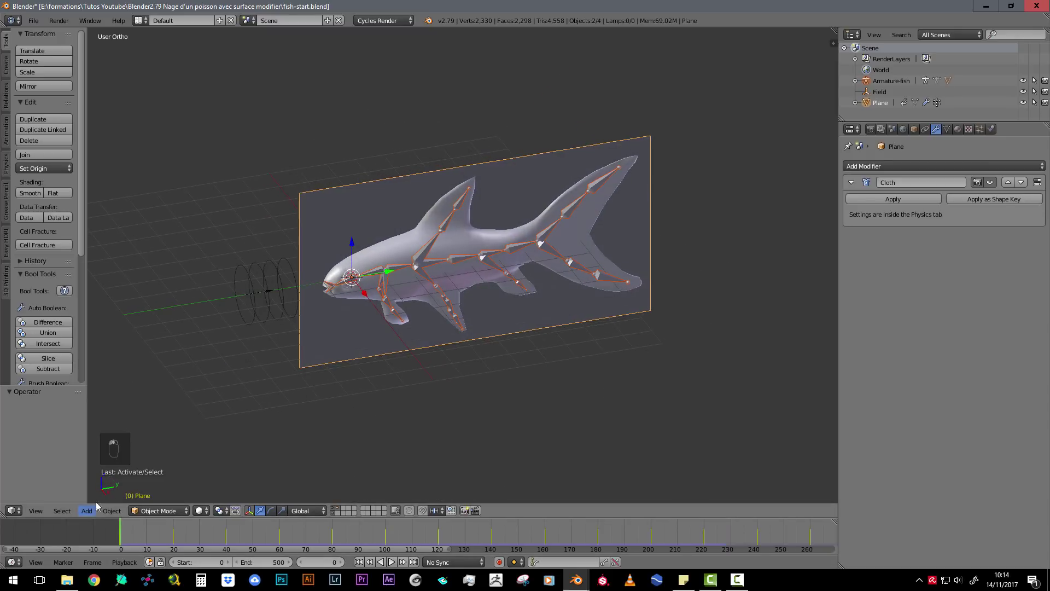
middle_drag(339, 306, 366, 219)
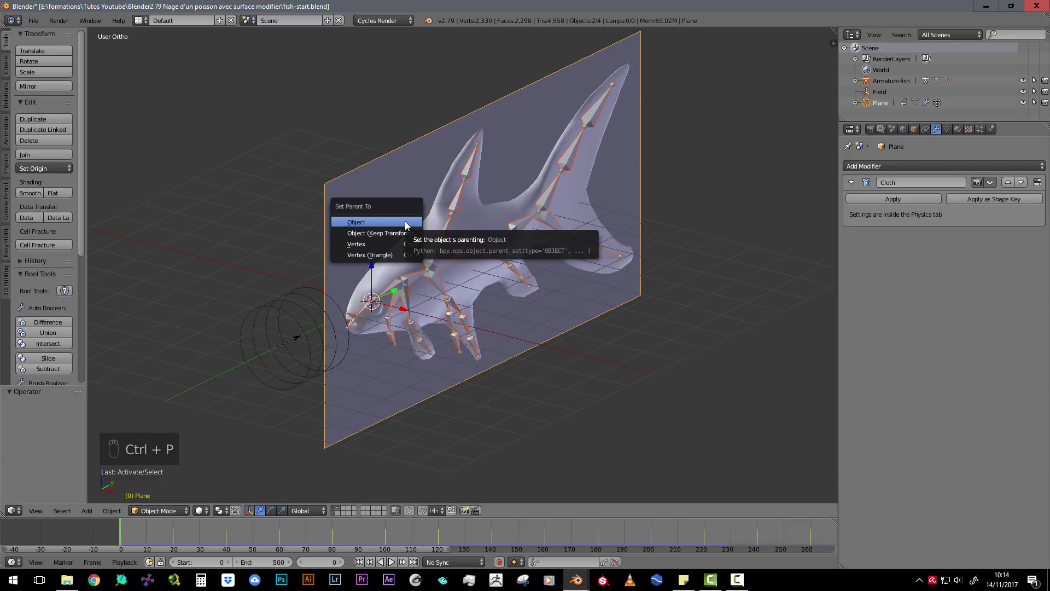
click(406, 222)
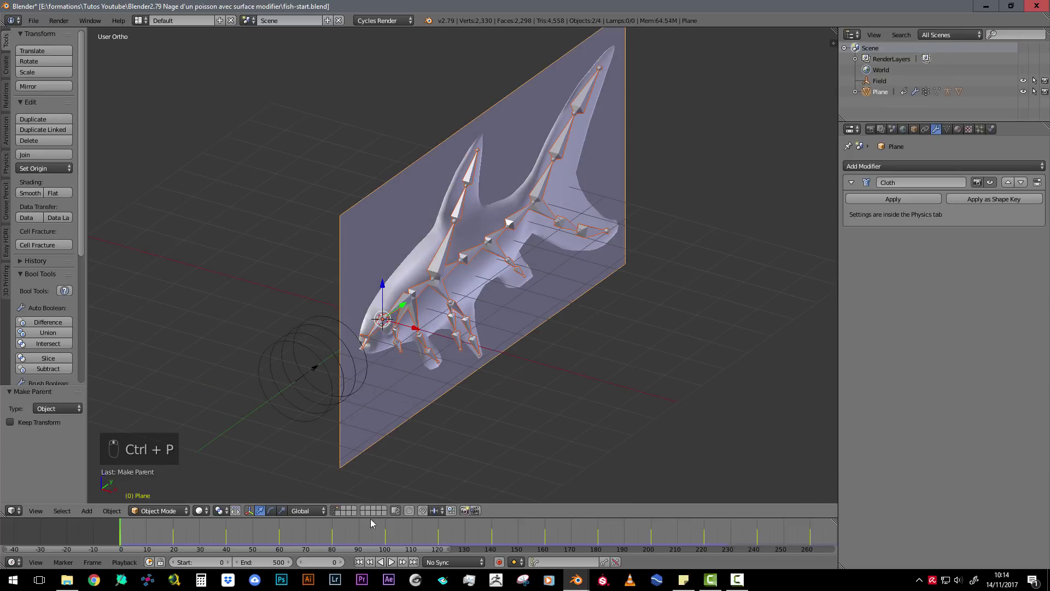
Target Plane in the fish's Surface Deform, move it above Armature, and bind it.
right_click(460, 285)
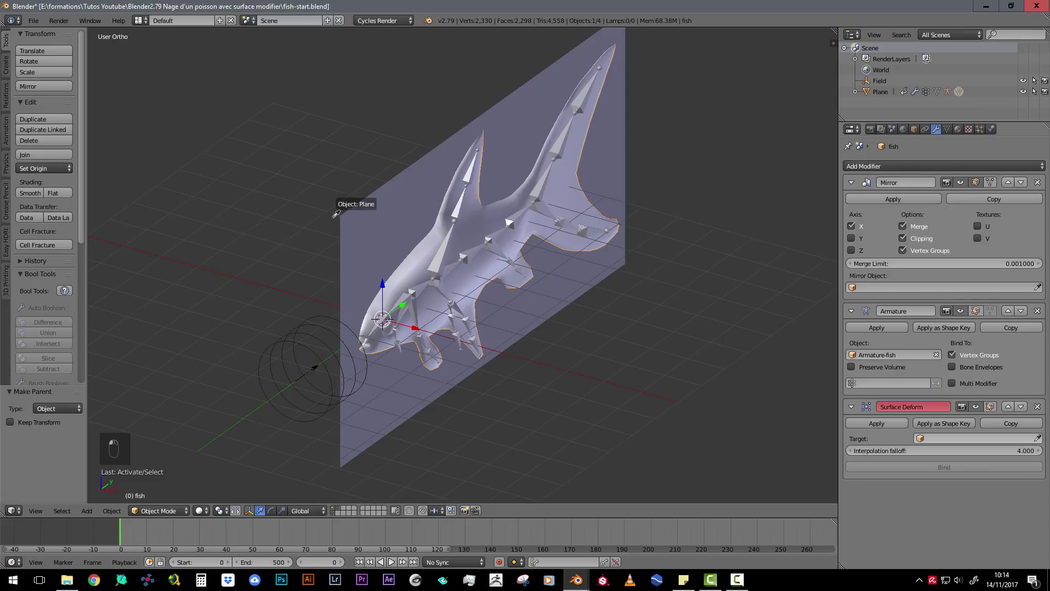
click(383, 230)
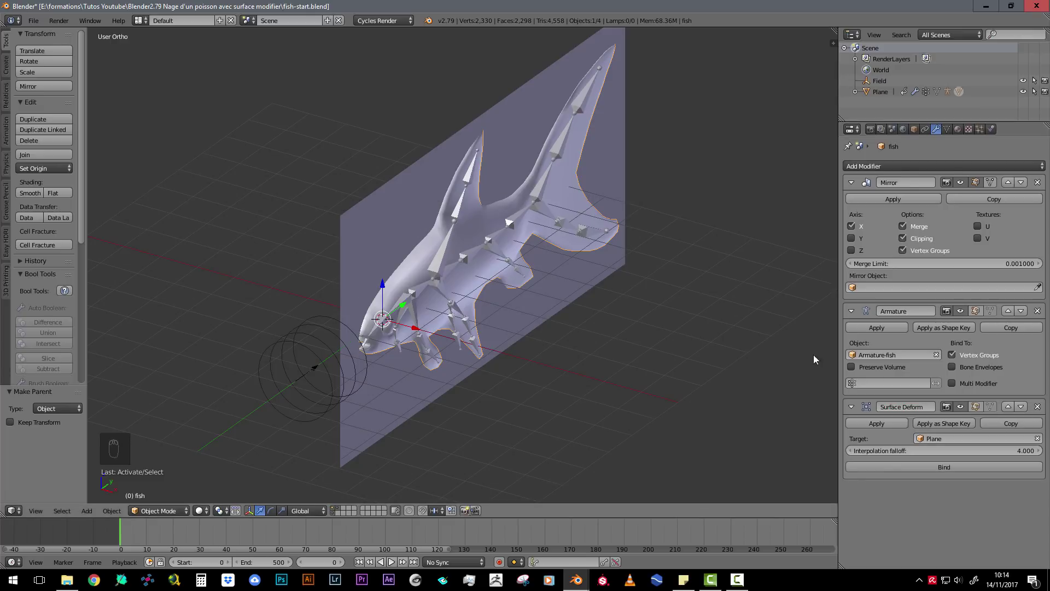
click(1008, 406)
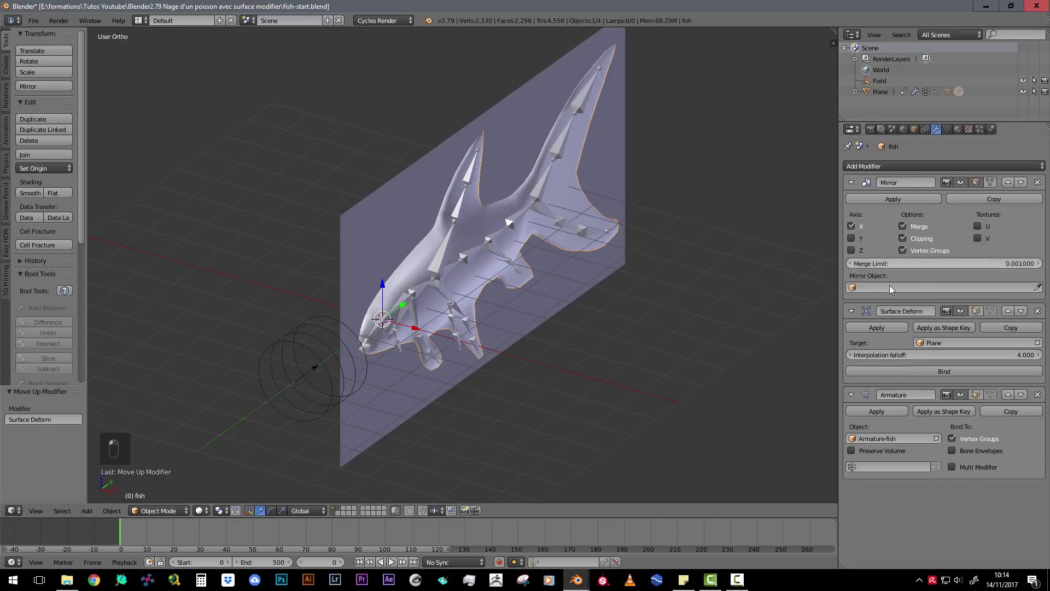
click(959, 370)
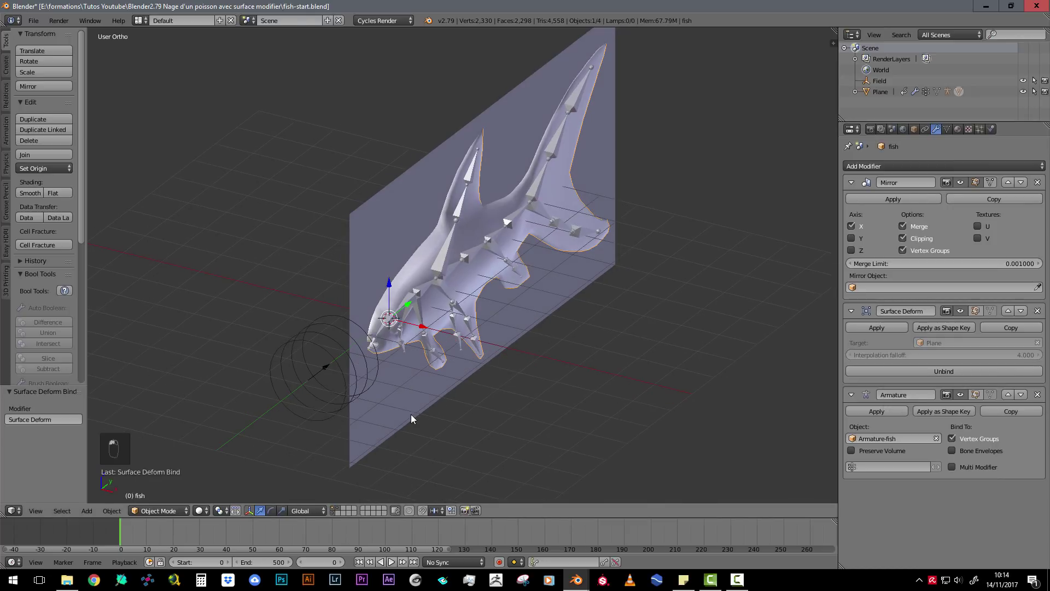
Play the bound fish's swim, toggling the fish and armature layers, then stop at frame 0.
key(alt+a)
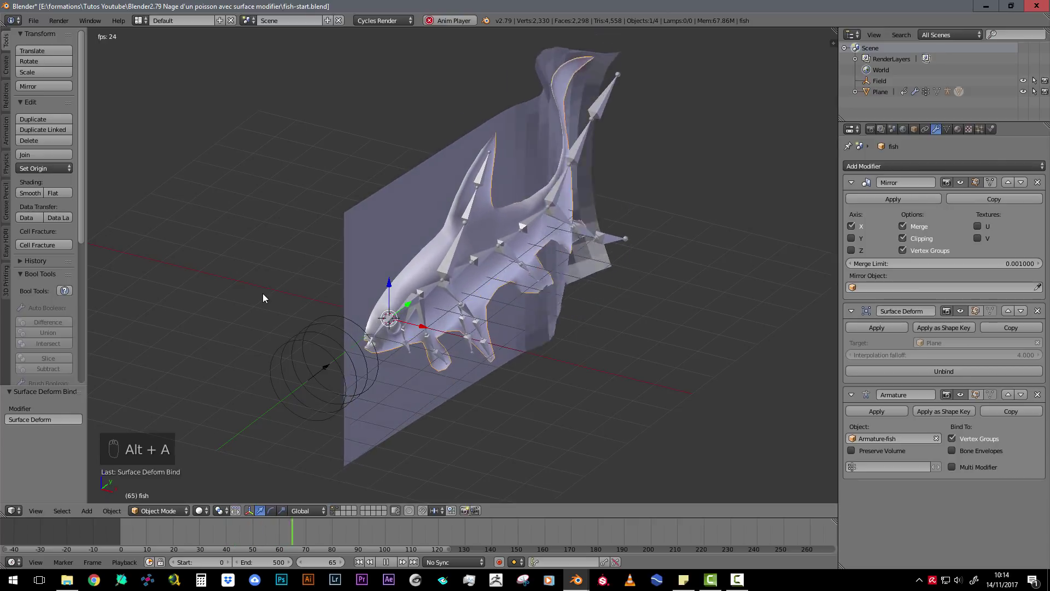
middle_drag(305, 274, 376, 522)
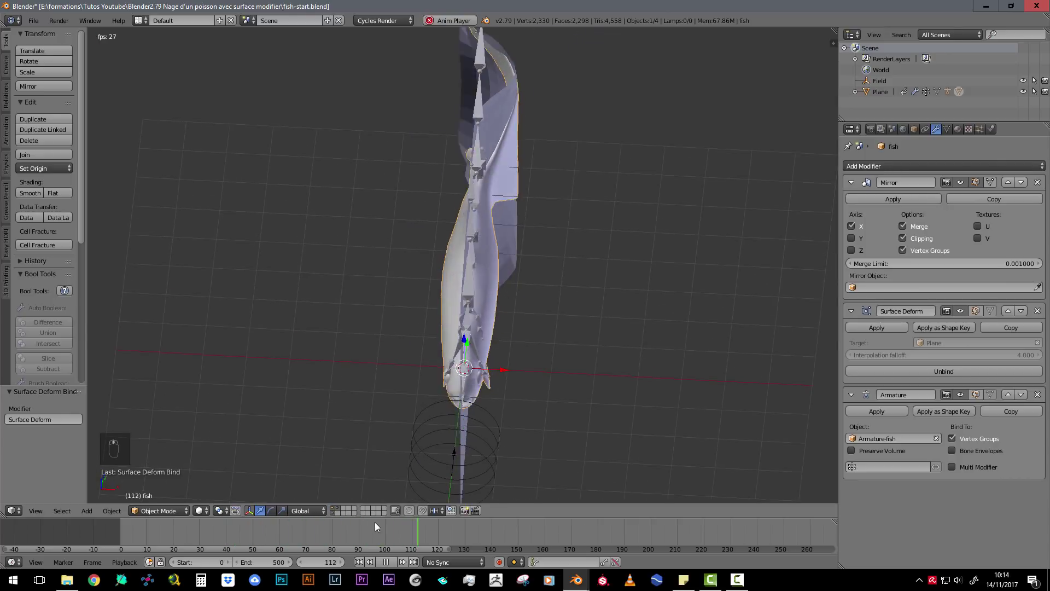
click(336, 510)
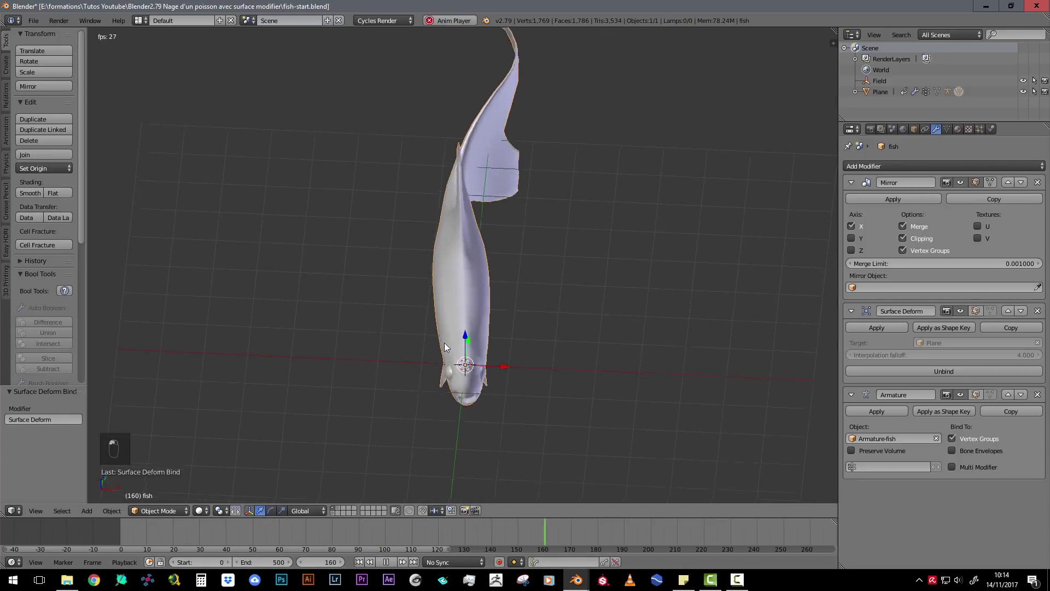
middle_drag(444, 342, 464, 370)
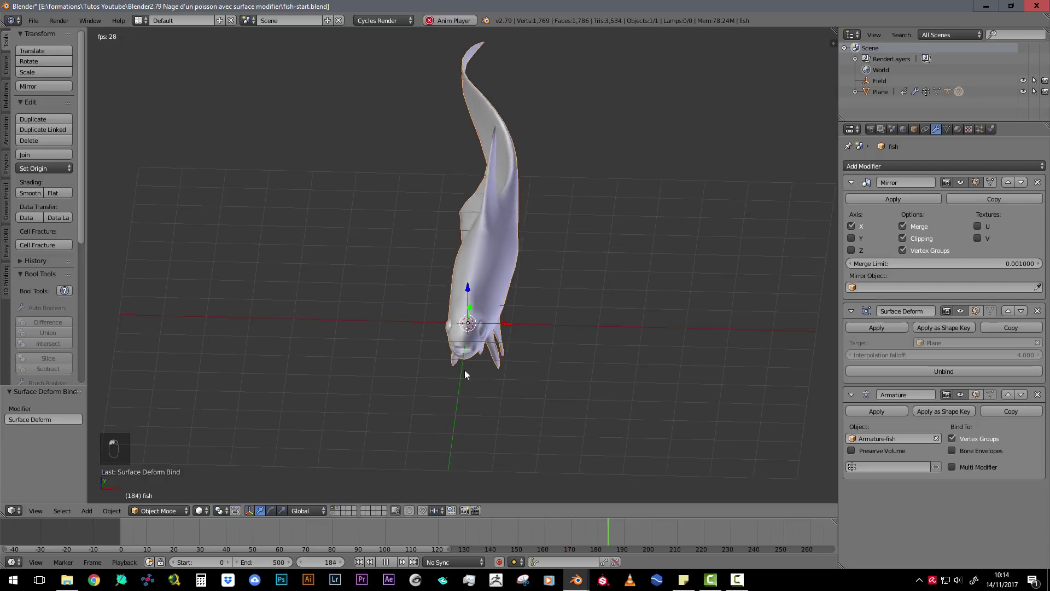
click(333, 511)
middle_drag(428, 326, 457, 358)
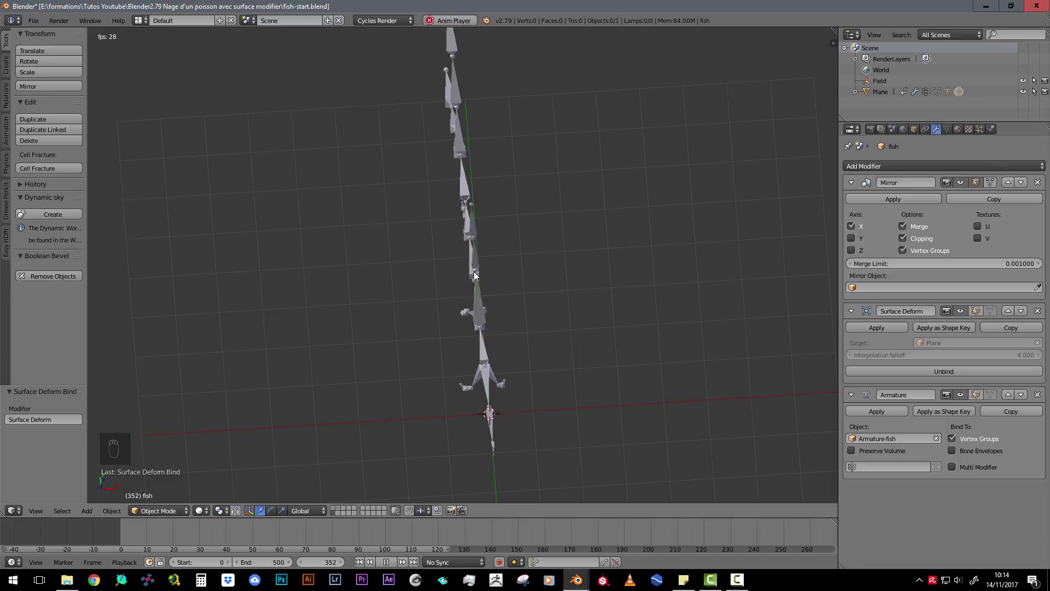
key(alt+h)
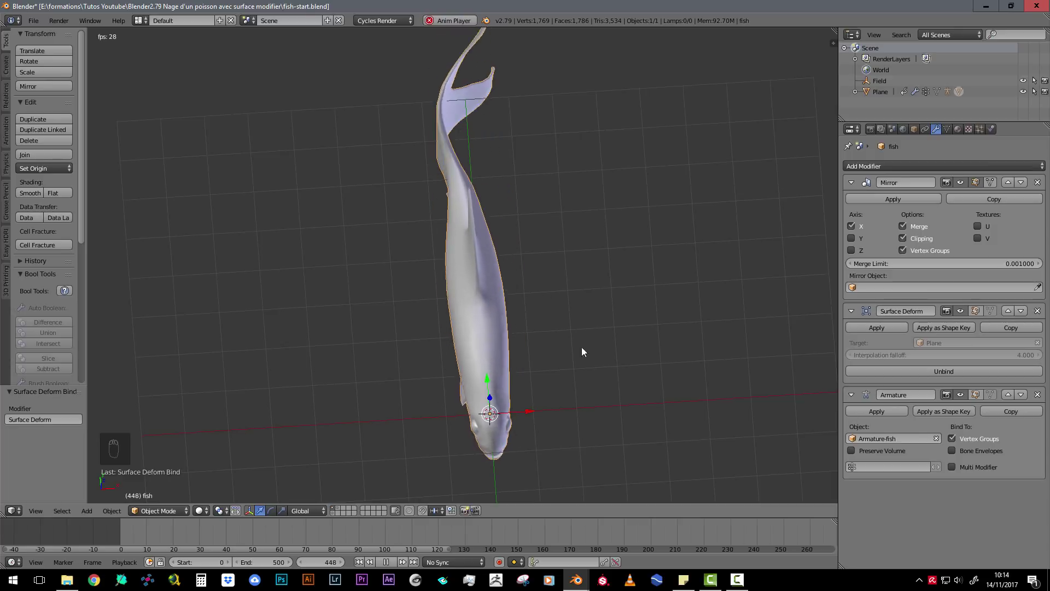
middle_drag(537, 436, 576, 339)
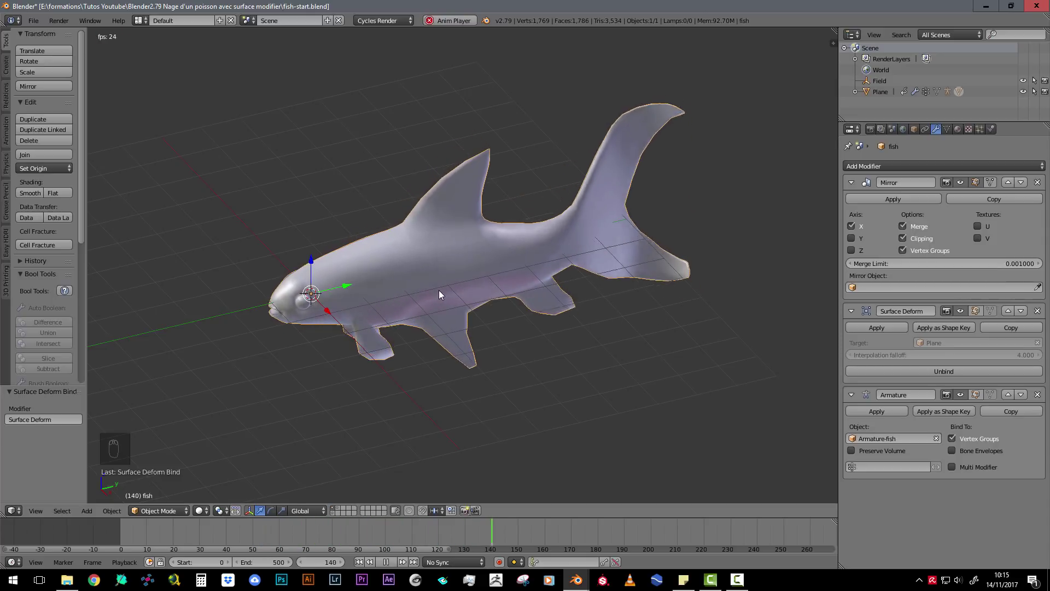
key(Escape)
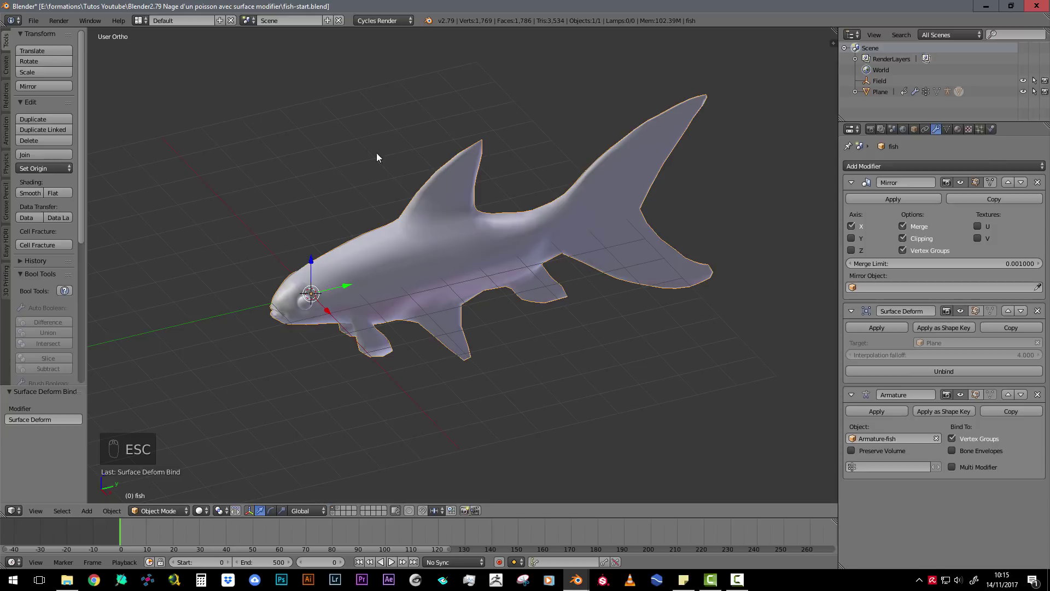
Show the armature layer, select the fish armature and enter Pose Mode.
middle_drag(369, 313, 425, 319)
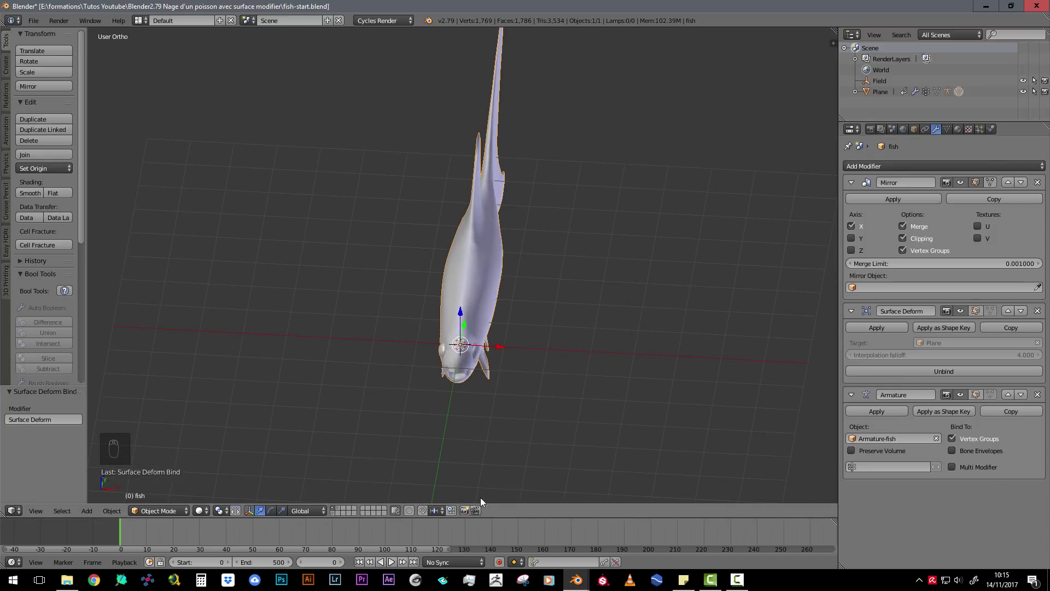
middle_drag(480, 497, 387, 516)
shift+click(335, 511)
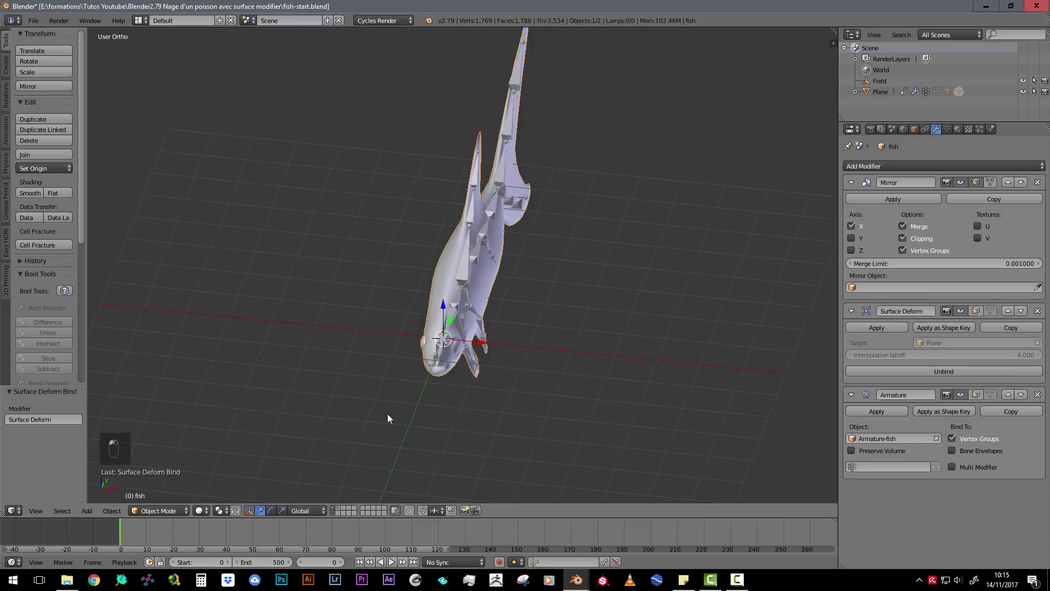
middle_drag(386, 417, 458, 464)
scroll(332, 276, up, 6)
shift+middle_drag(331, 277, 415, 276)
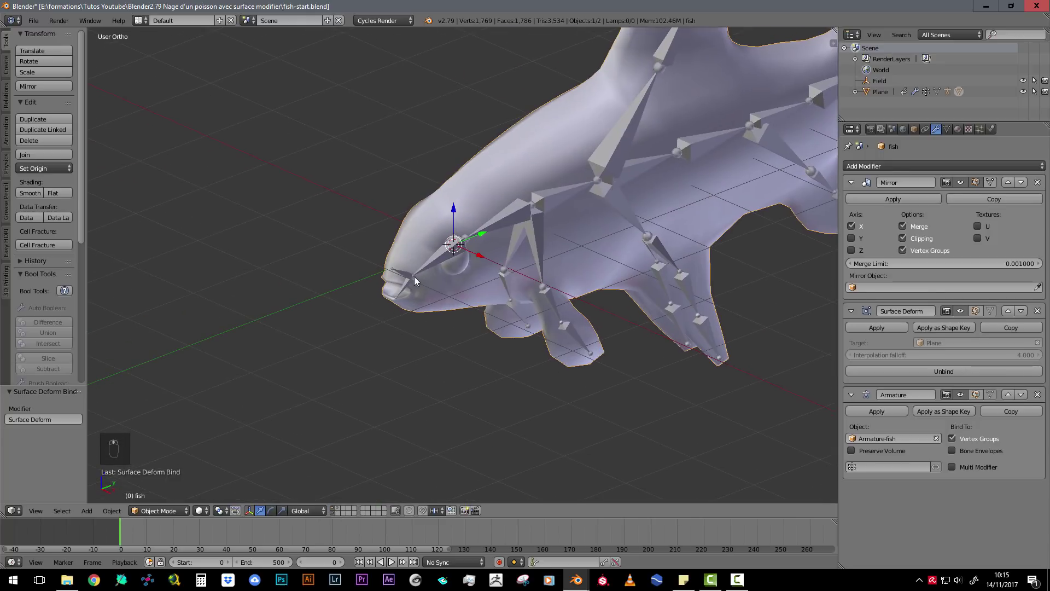
right_click(399, 281)
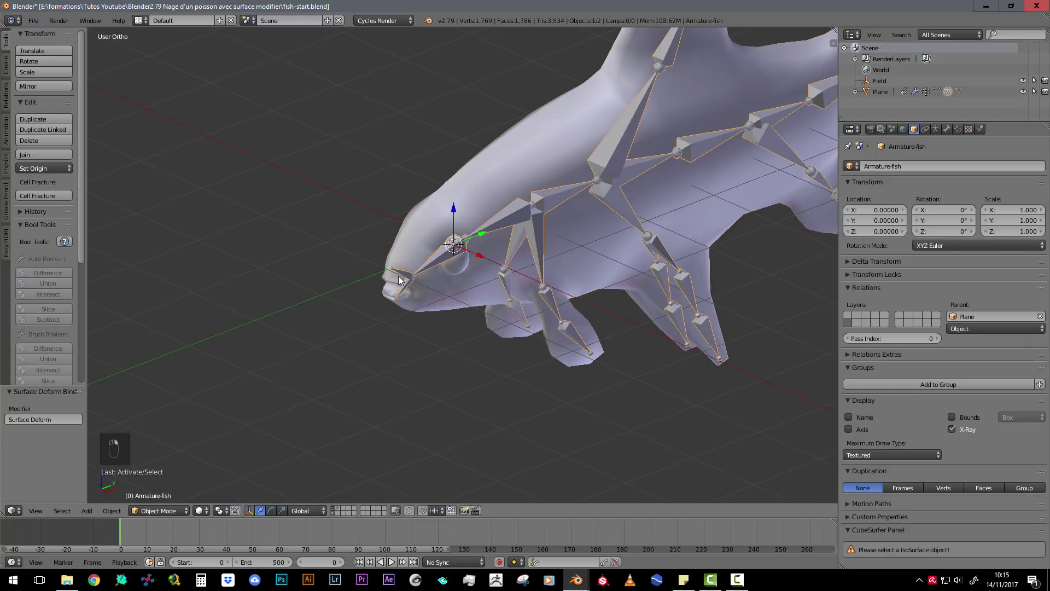
key(ctrl+Tab)
Keyframe the rotation of the two front fin bones at frame 0, then go to frame 10.
middle_drag(402, 280, 385, 281)
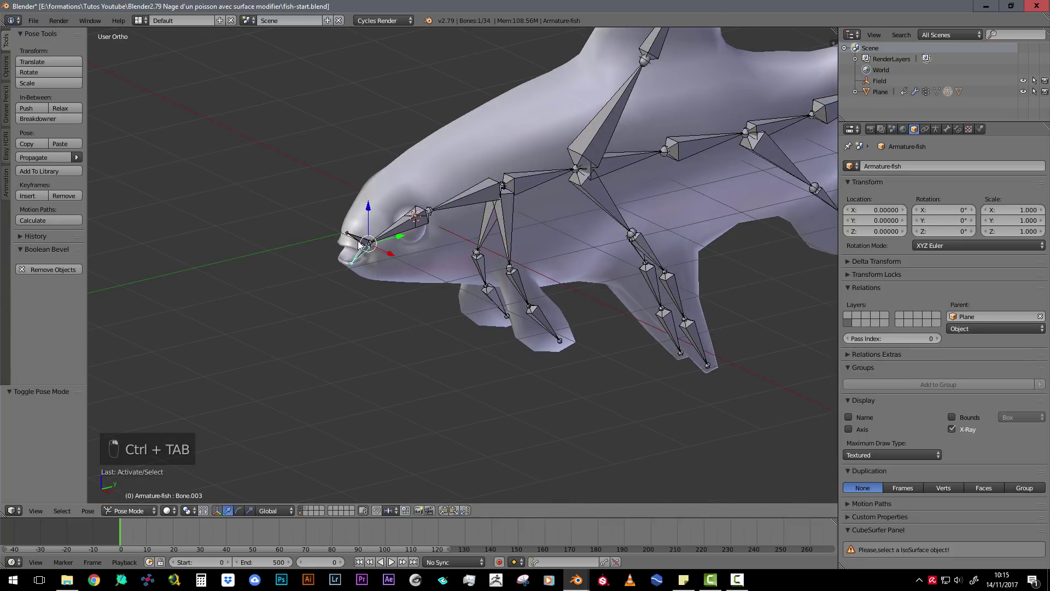
key(KP_3)
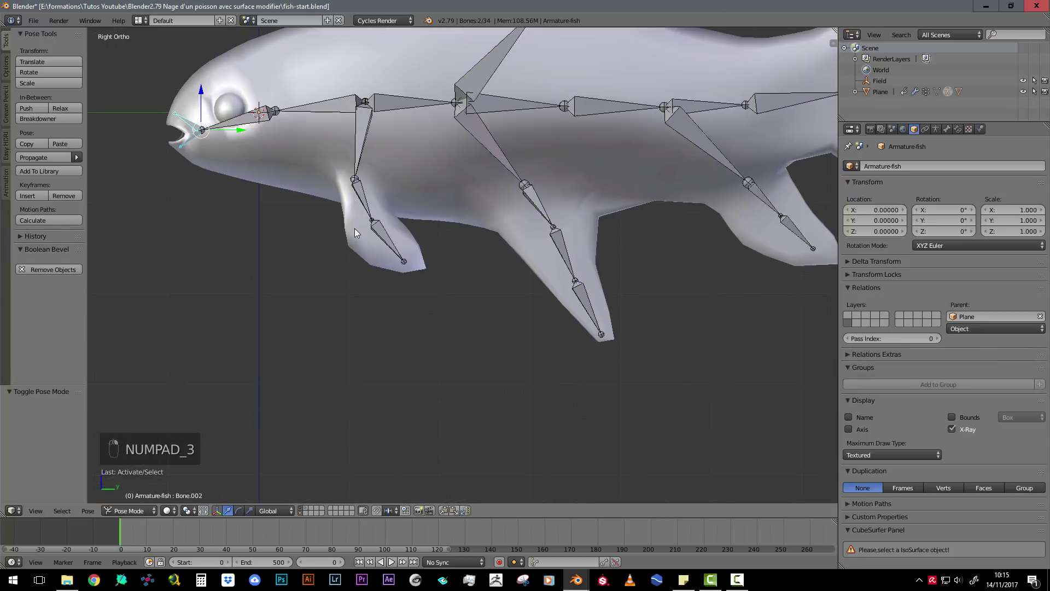
scroll(393, 215, up, 1)
middle_drag(394, 216, 539, 262)
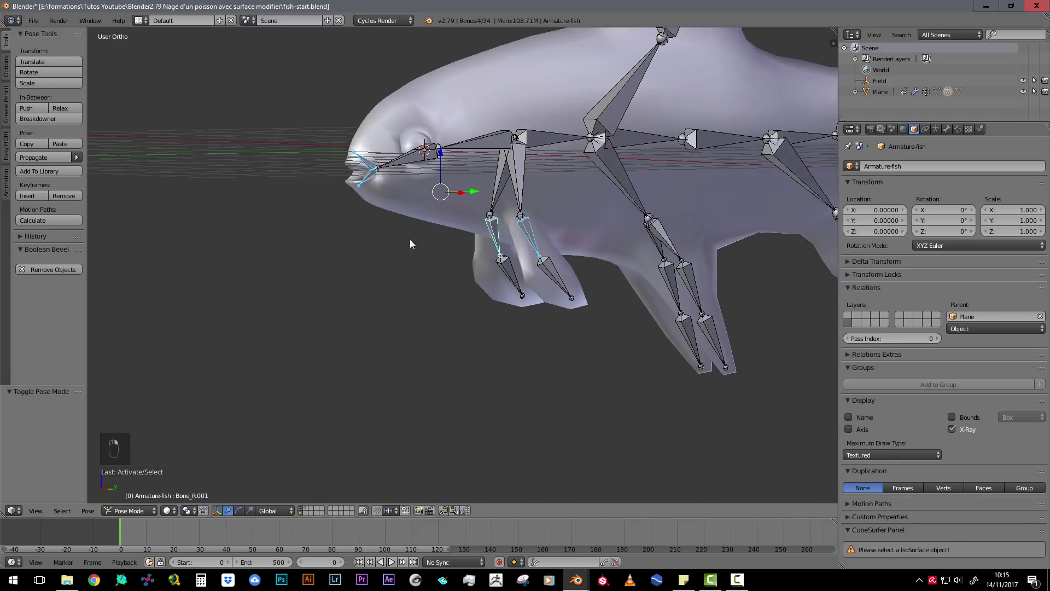
shift+middle_drag(411, 244, 413, 281)
key(i)
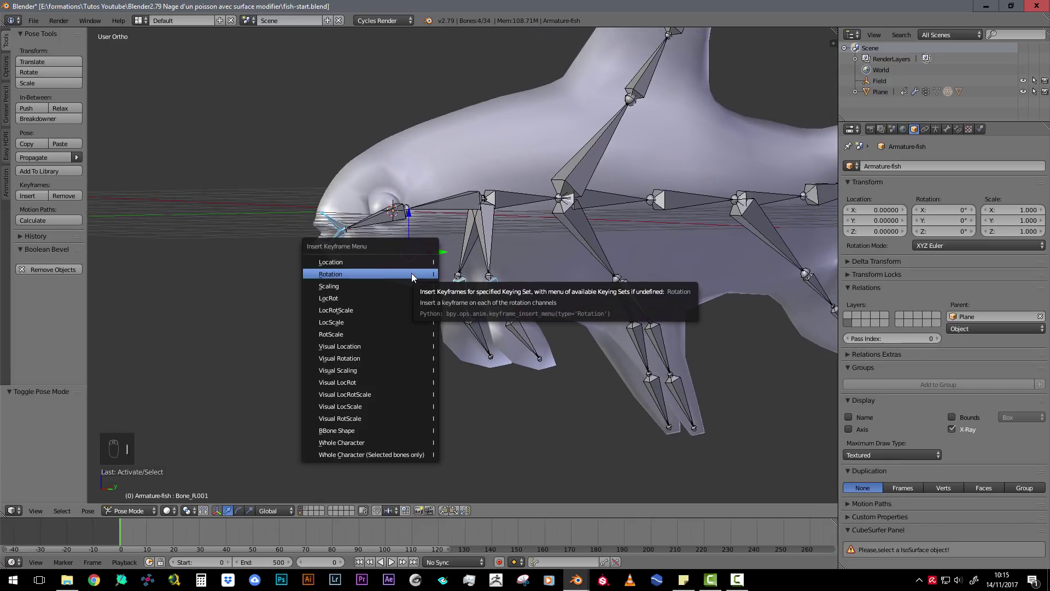
click(404, 270)
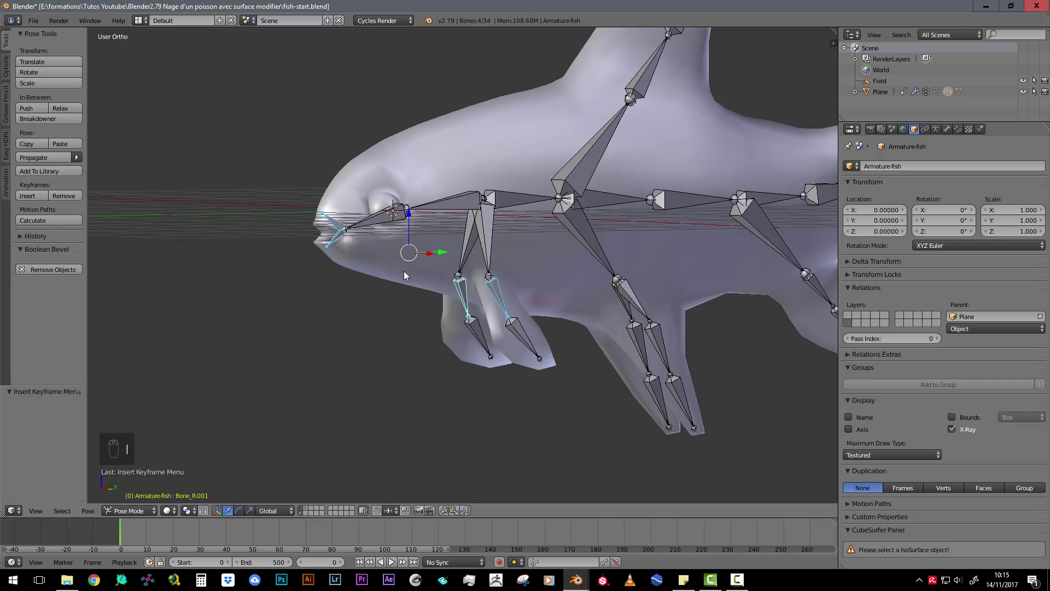
click(146, 530)
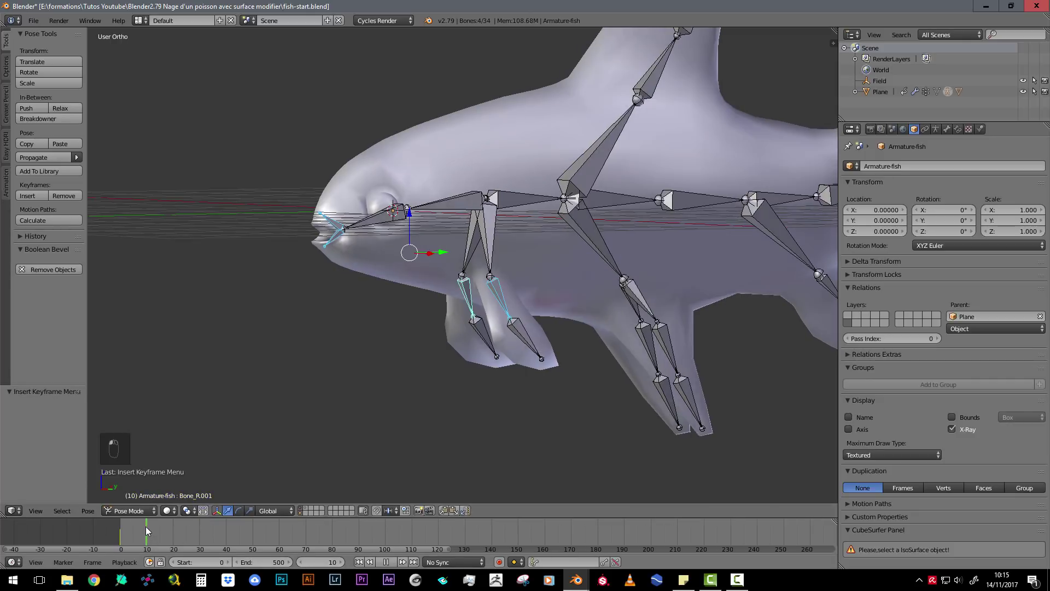
middle_drag(408, 317, 613, 305)
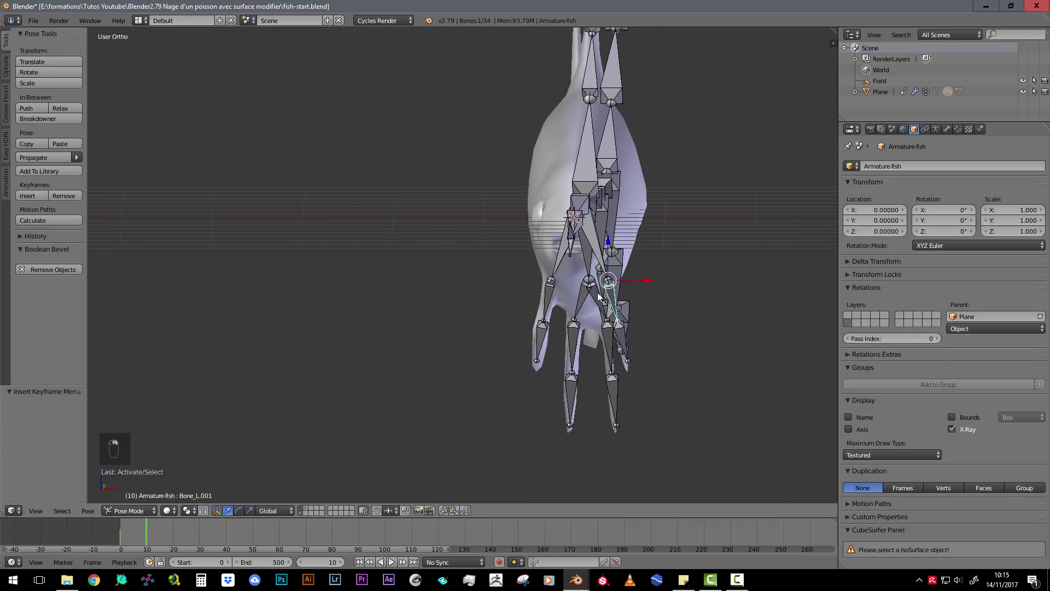
Rotate one front fin bone and paste its pose mirrored onto the other fin.
key(KP_1)
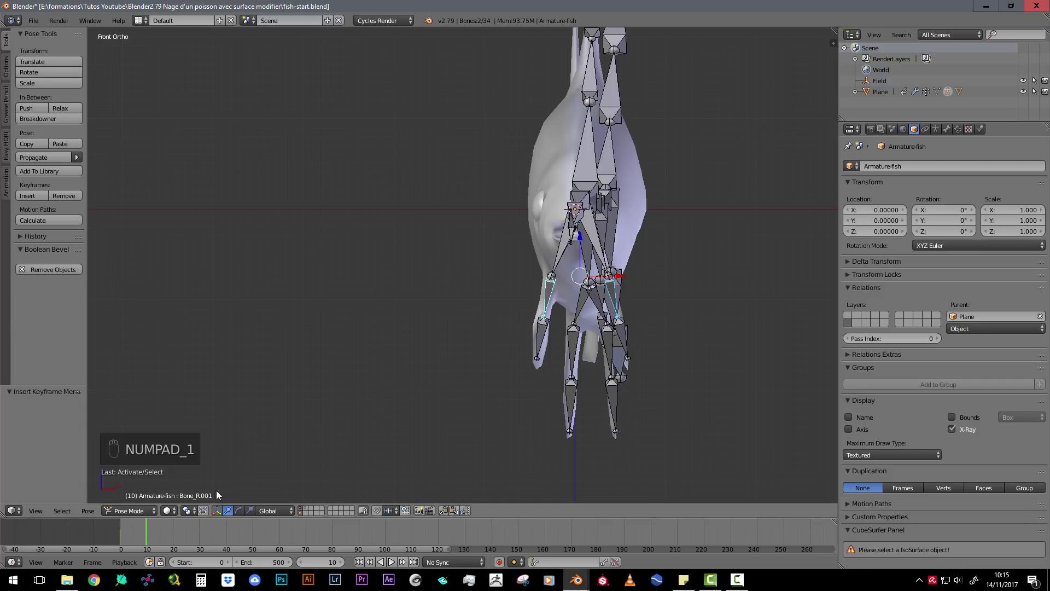
middle_drag(613, 300, 649, 287)
key(r)
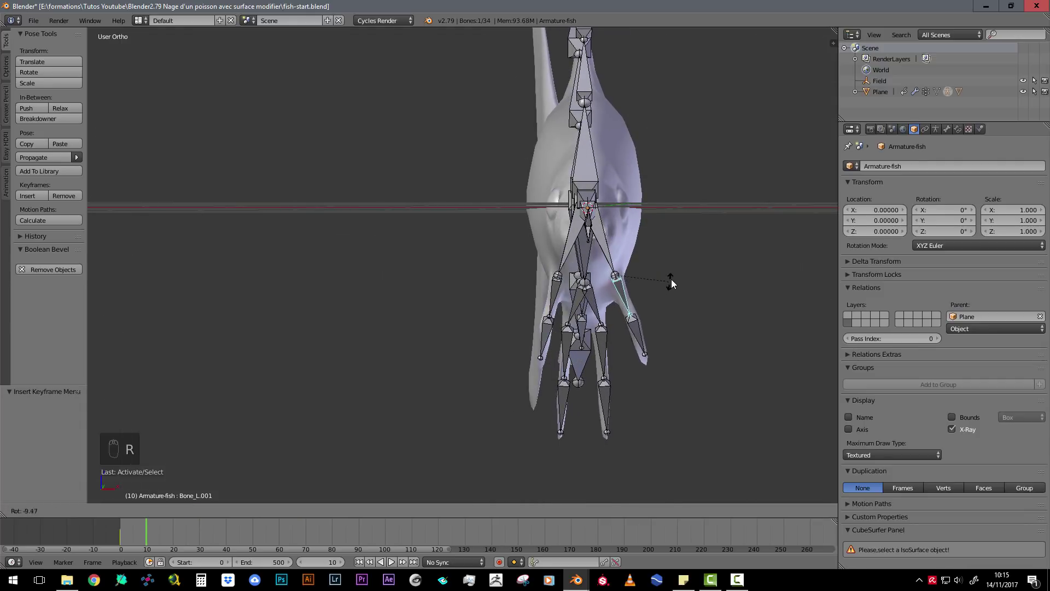
click(678, 252)
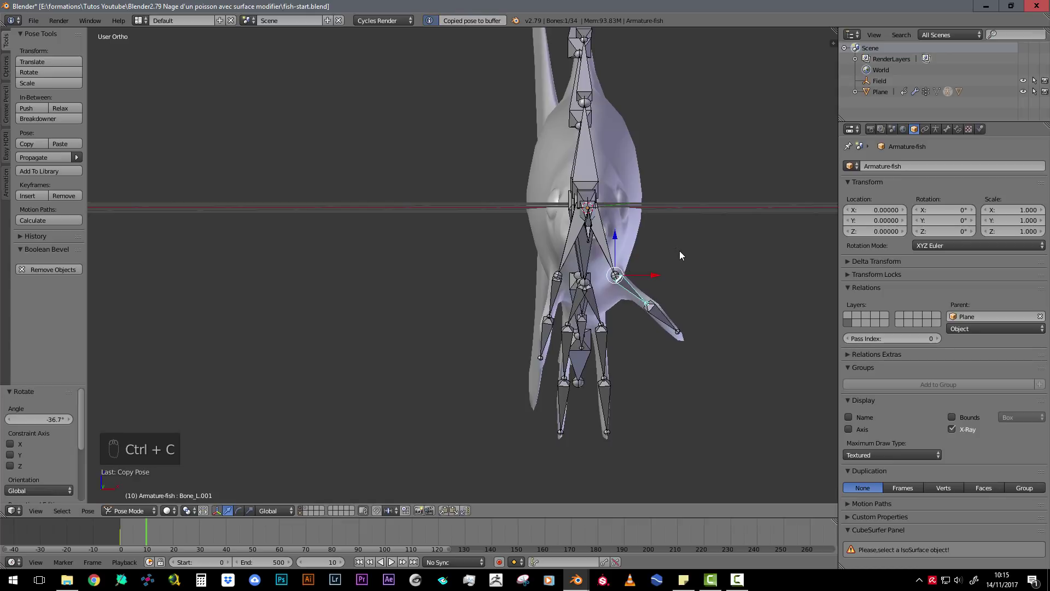
key(ctrl+shift+v)
middle_drag(649, 269, 481, 284)
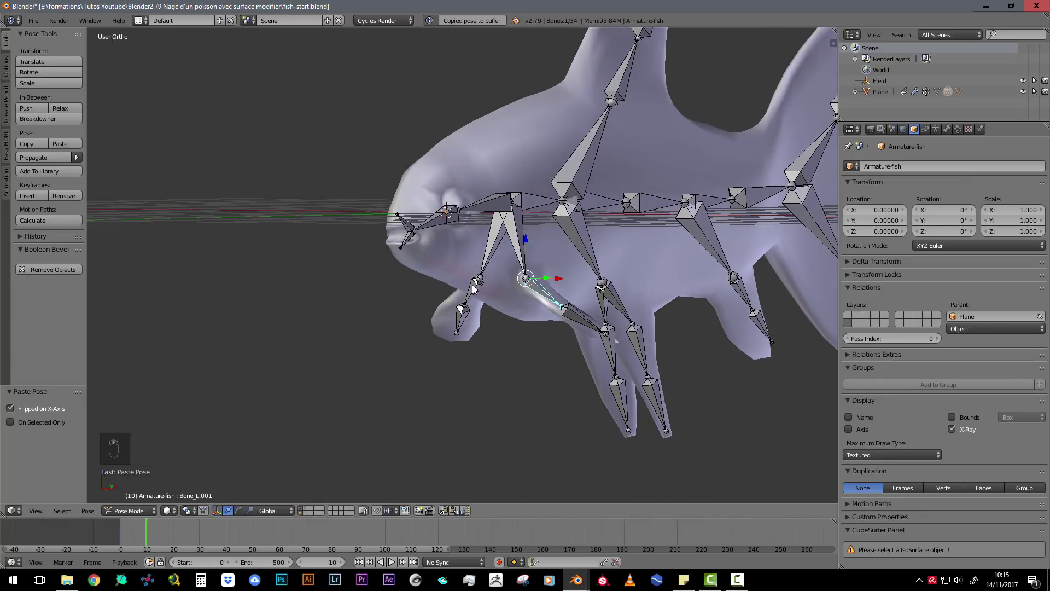
key(KP_3)
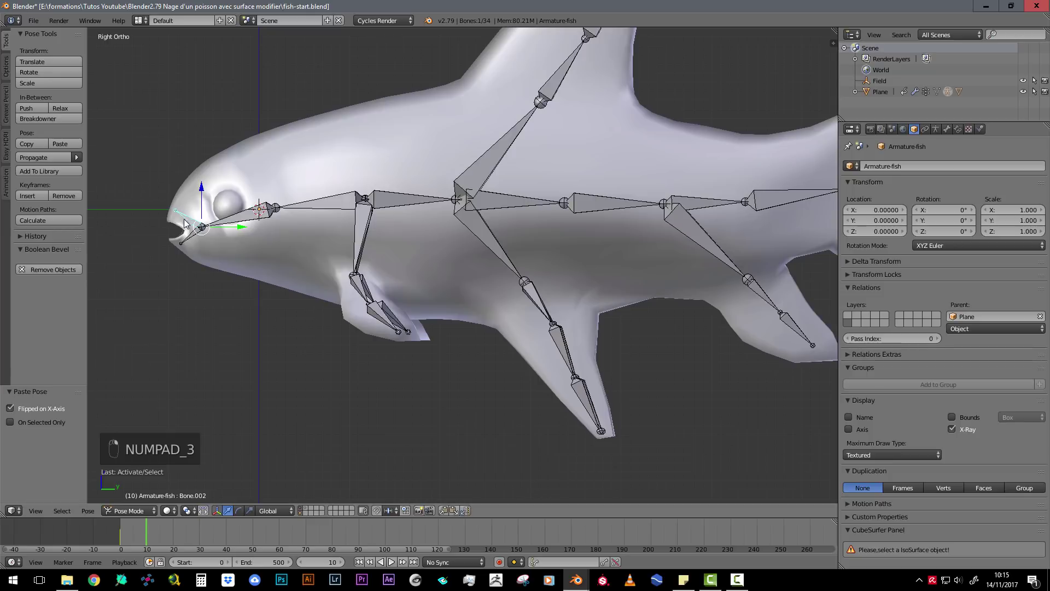
Rotate the jaw bones to open the mouth, about 19.2°.
key(r)
click(181, 230)
right_click(182, 232)
key(r)
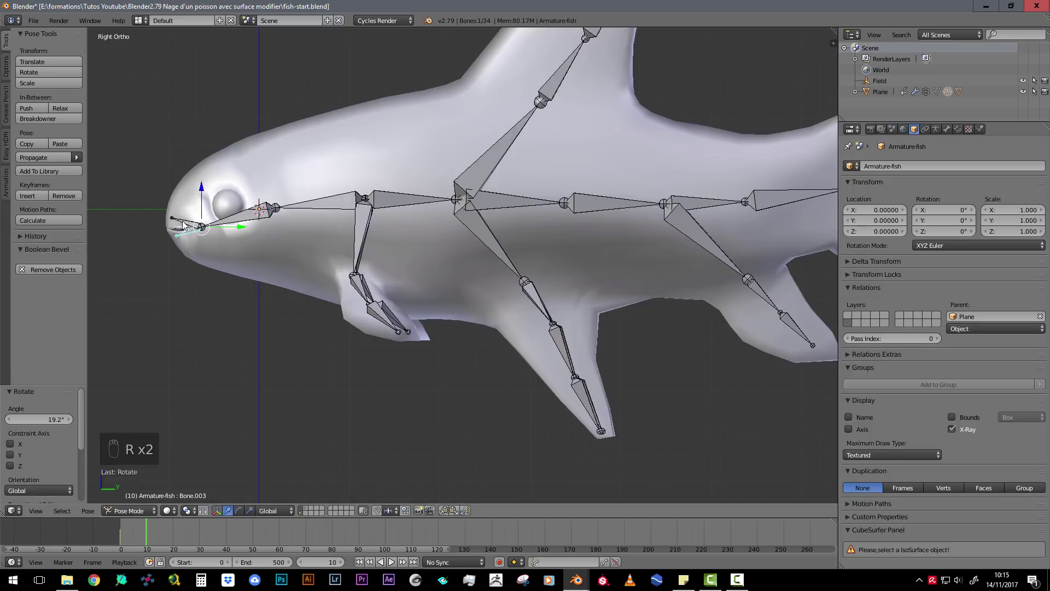
middle_drag(297, 280, 458, 287)
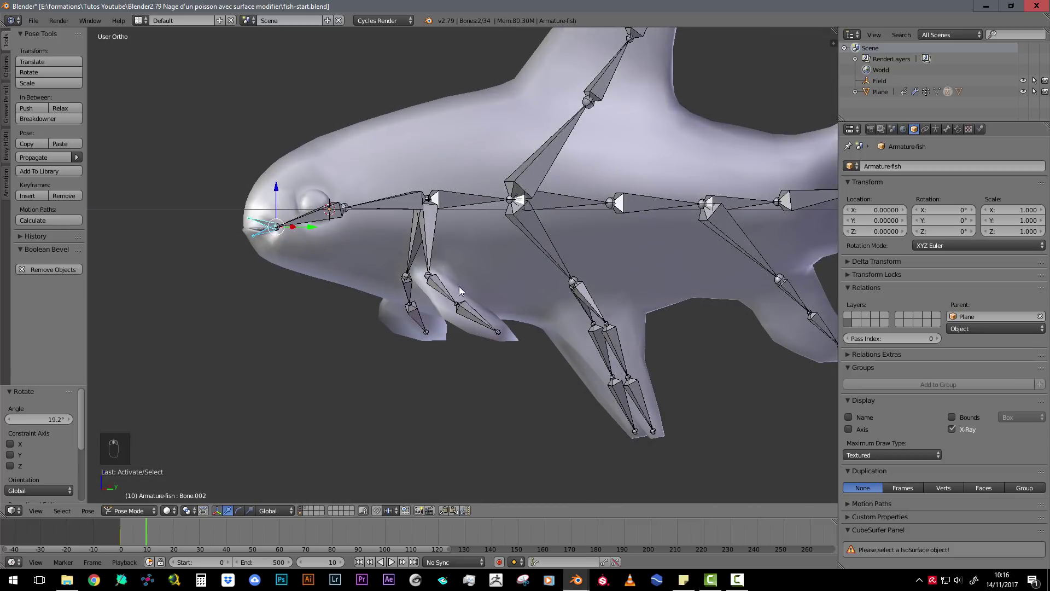
Insert a rotation keyframe at frame 10 on the four posed bones.
key(i)
click(462, 252)
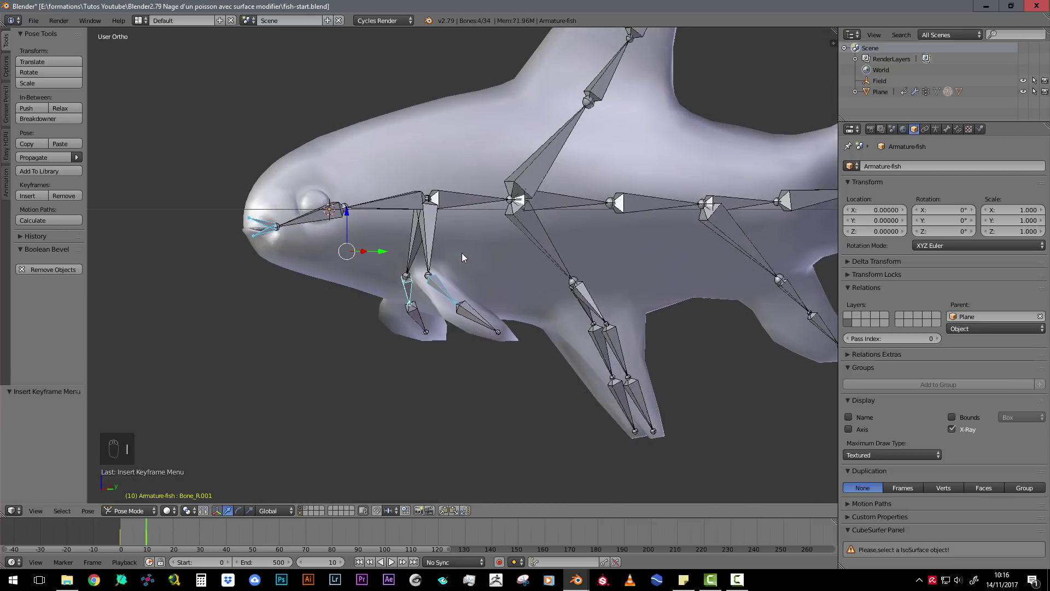
scroll(603, 223, down, 5)
middle_drag(602, 223, 525, 202)
click(143, 22)
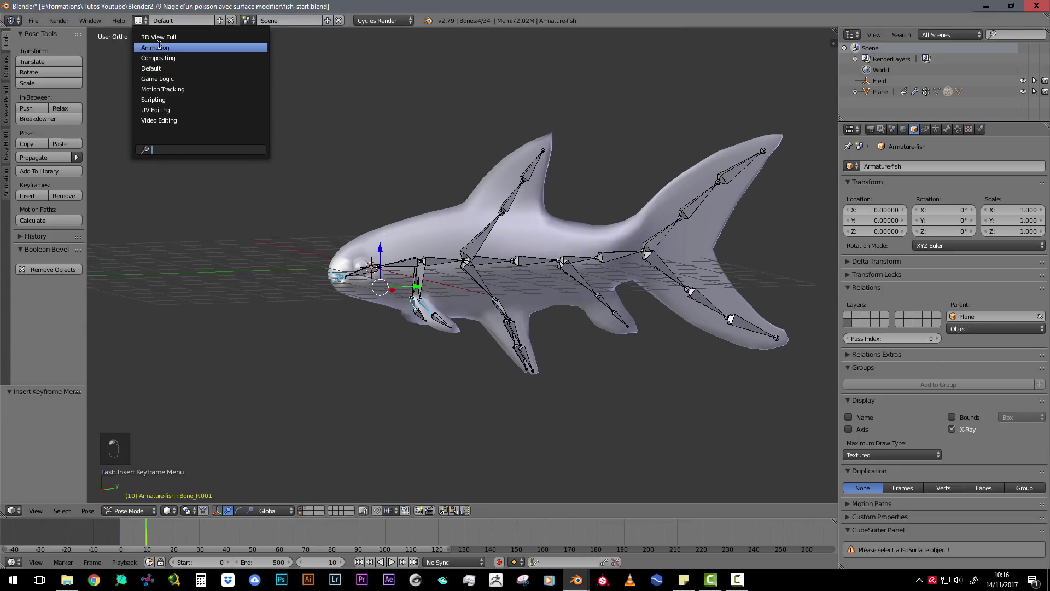
In the Animation layout's Dope Sheet, duplicate the bone keyframes 20 frames later and repeat with Shift+R.
click(159, 45)
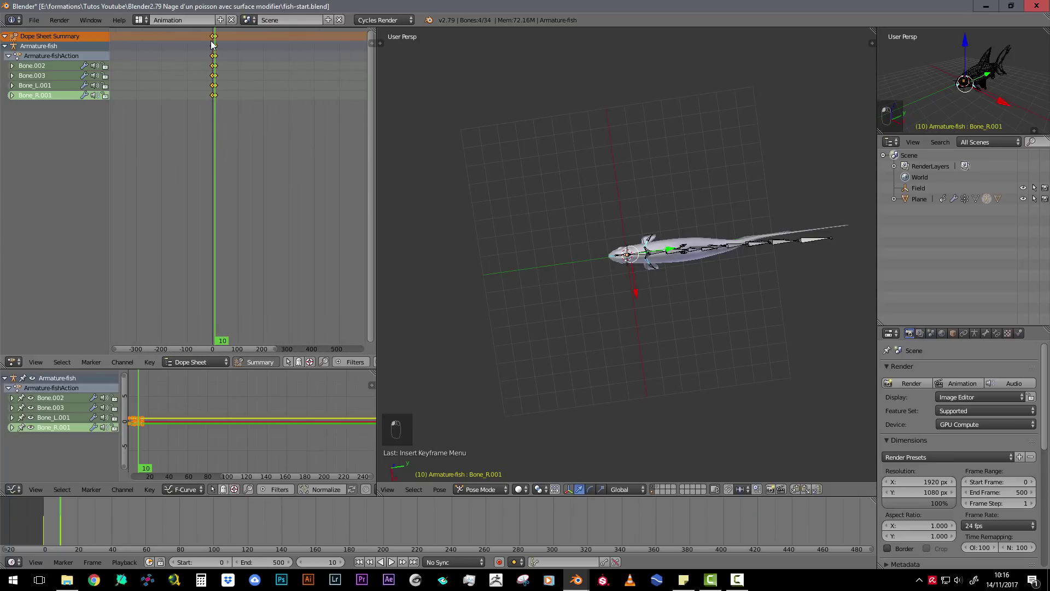
right_click(212, 39)
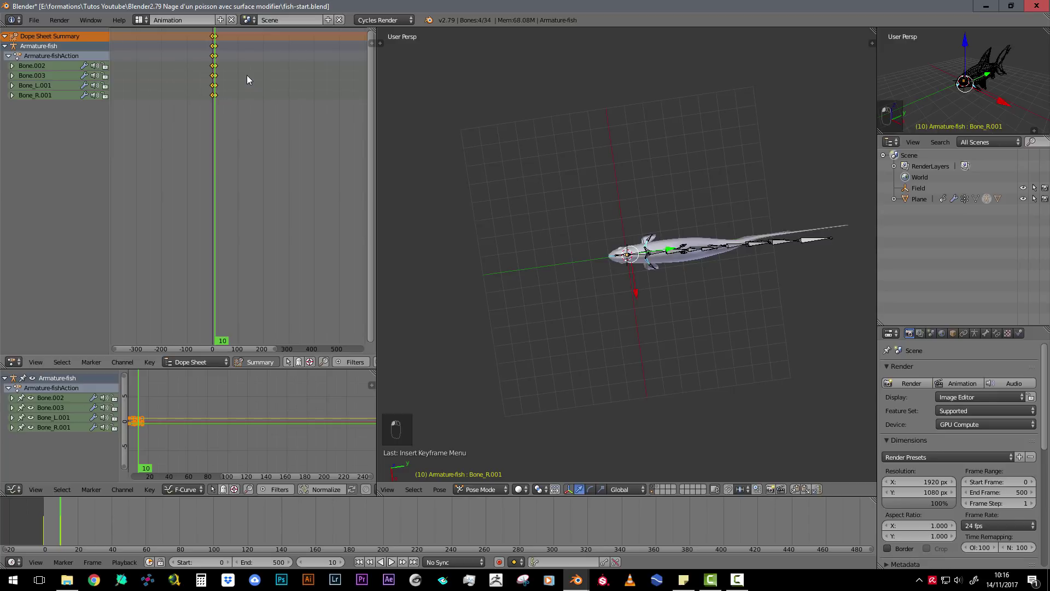
key(shift+d)
text(20)
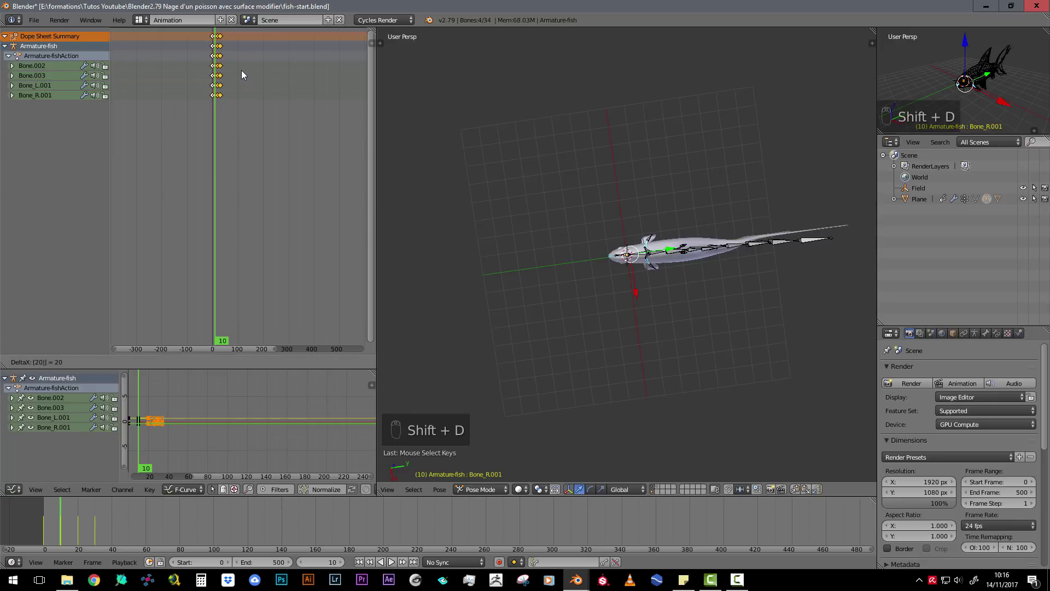
key(shift+r)
key(shift+r)
key(shift+r)
key(shift+r)
key(shift+r)
key(shift+r)
key(shift+r)
key(shift+r)
key(shift+r)
key(shift+r)
key(shift+r)
key(shift+r)
key(shift+r)
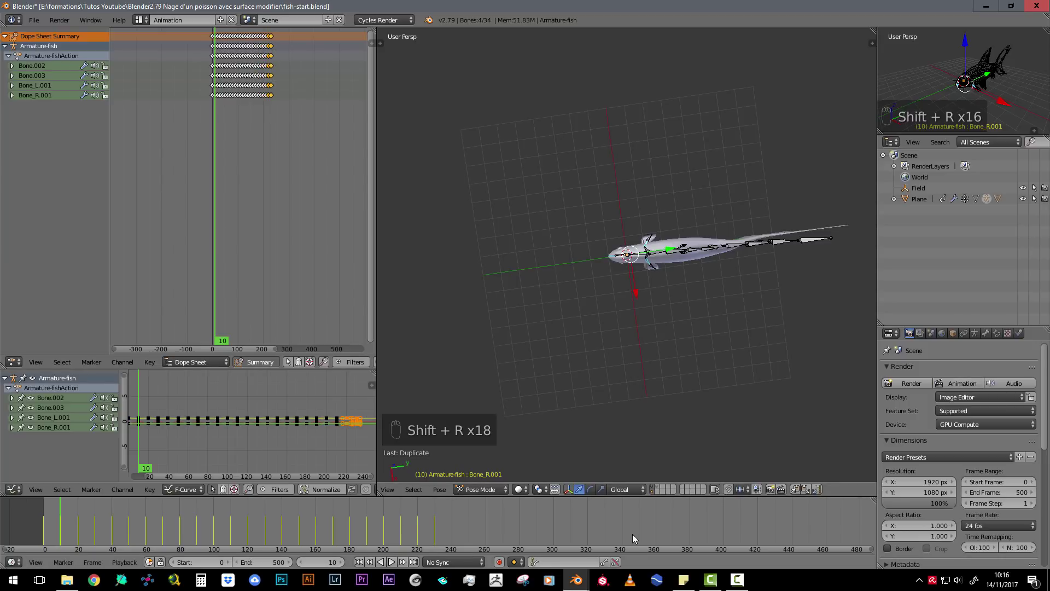
key(shift+r)
key(shift+r)
key(shift+r)
key(shift+r)
key(shift+r)
key(shift+r)
key(shift+r)
key(shift+r)
key(shift+r)
key(shift+r)
key(shift+r)
key(shift+r)
key(shift+r)
key(shift+r)
key(shift+r)
key(shift+r)
key(shift+r)
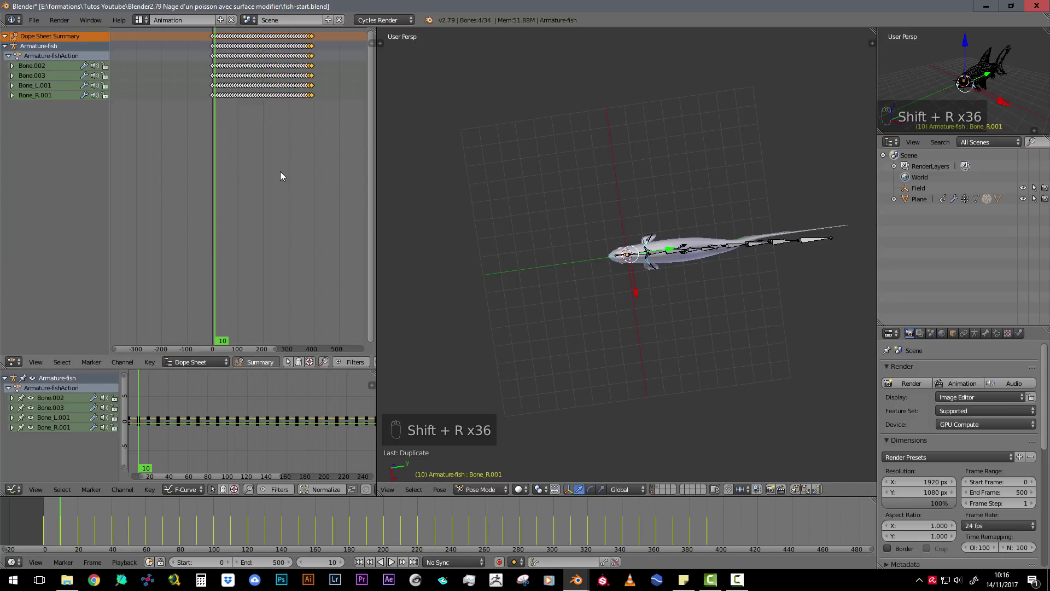
key(shift+r)
key(shift+r)
key(shift+r)
key(shift+r)
key(shift+r)
key(shift+r)
key(shift+r)
key(shift+r)
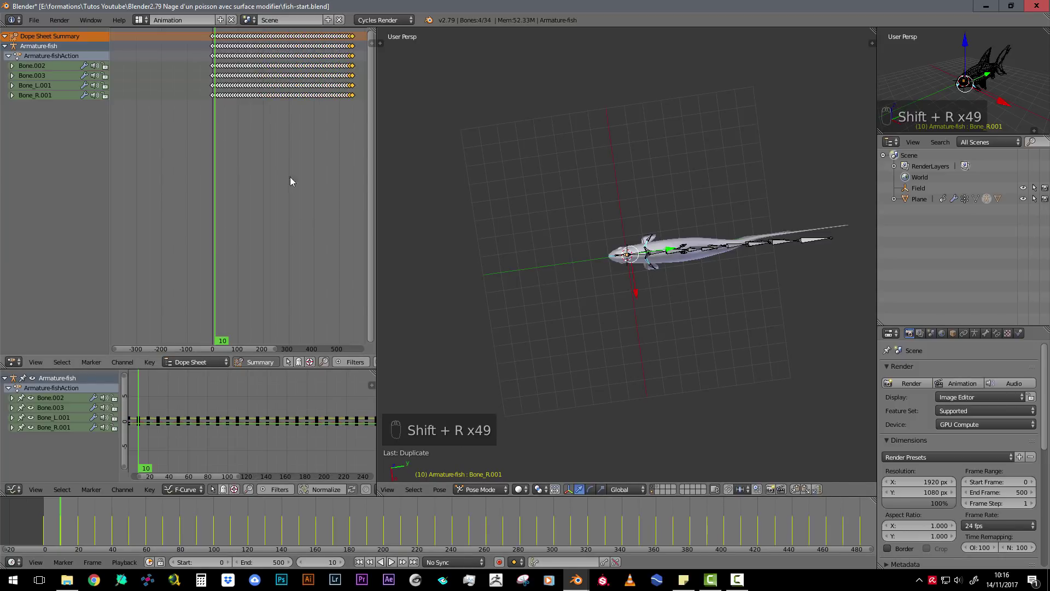
Return to the Default screen layout.
scroll(674, 279, up, 3)
middle_drag(674, 279, 665, 224)
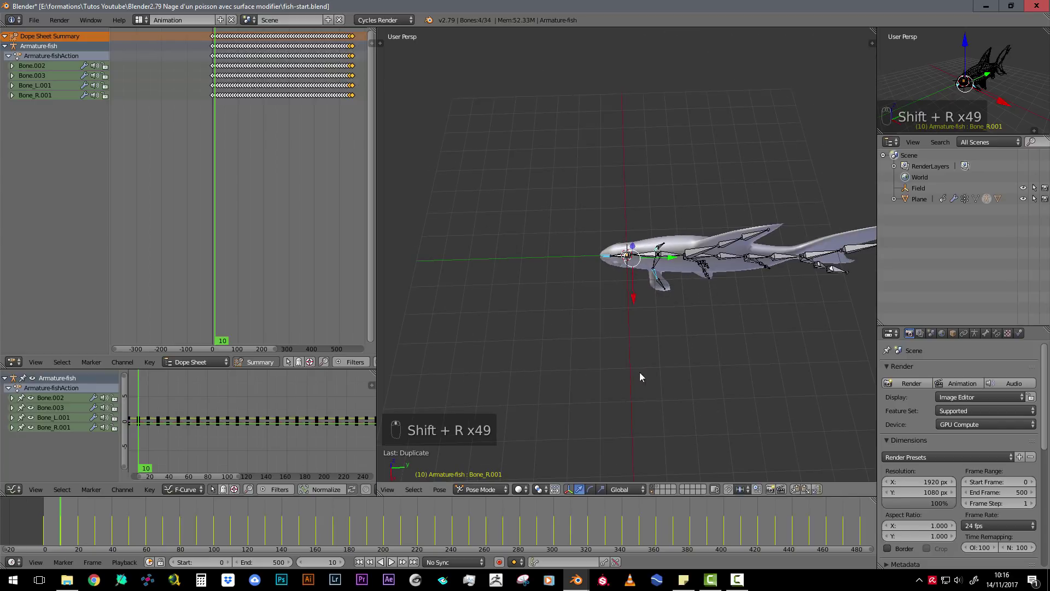
middle_drag(641, 376, 650, 492)
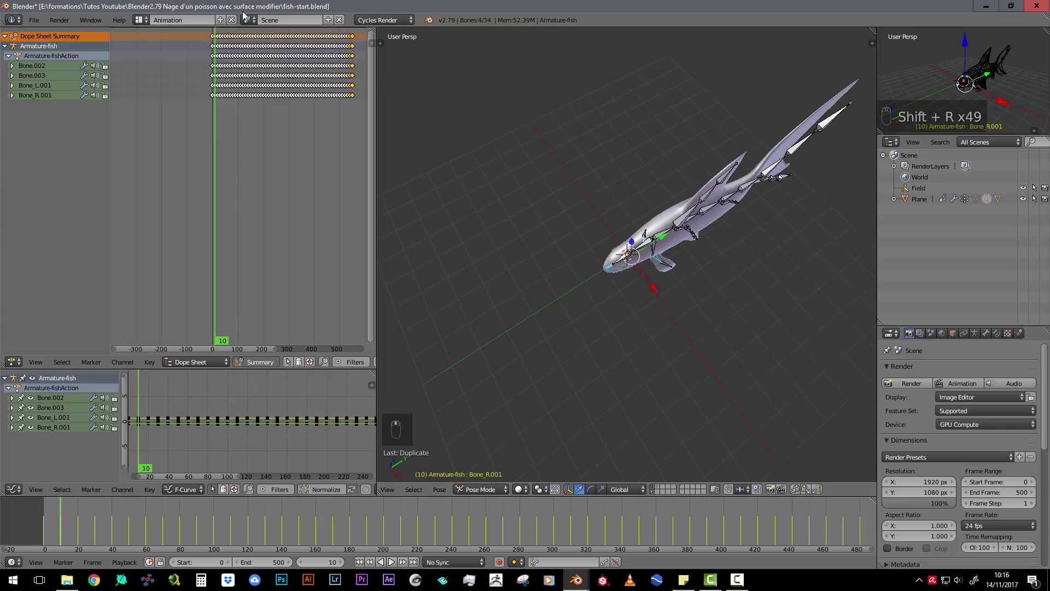
click(141, 19)
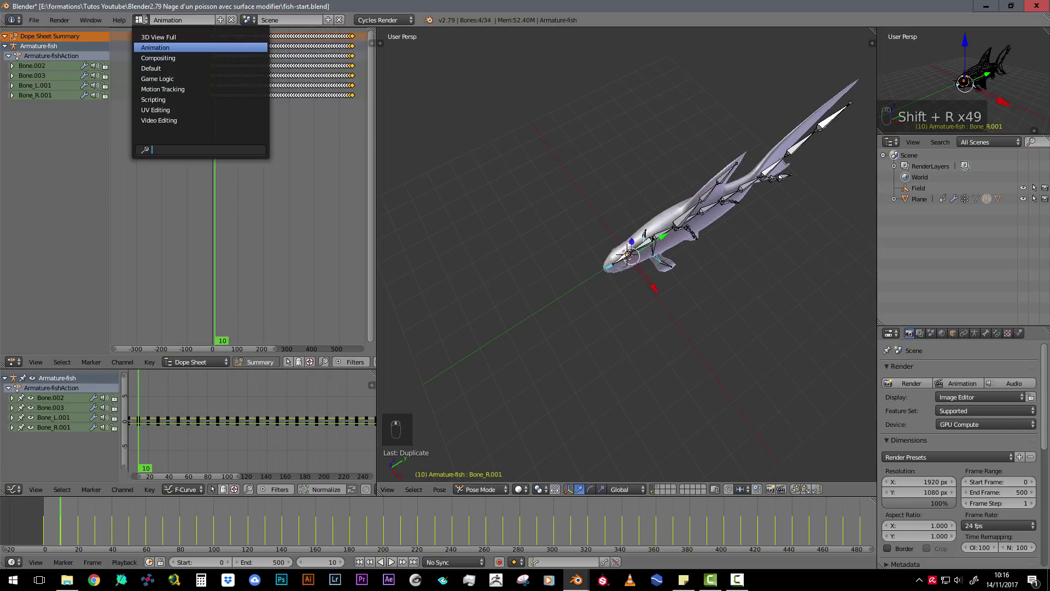
click(151, 70)
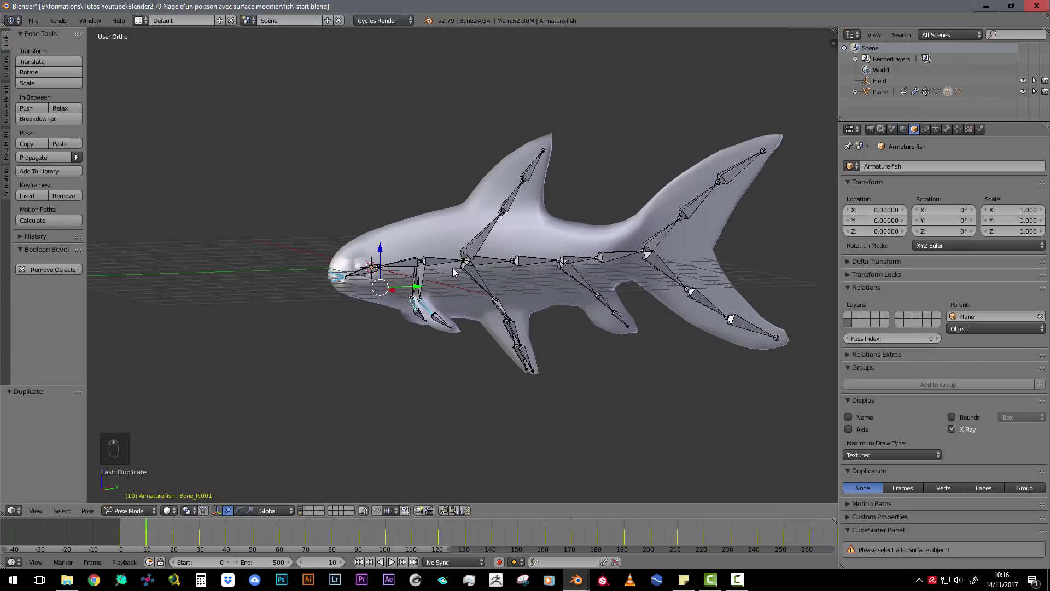
Play the animation with fins and mouth moving, and leave Pose Mode to hide the bones.
middle_drag(451, 268, 460, 258)
scroll(460, 257, up, 3)
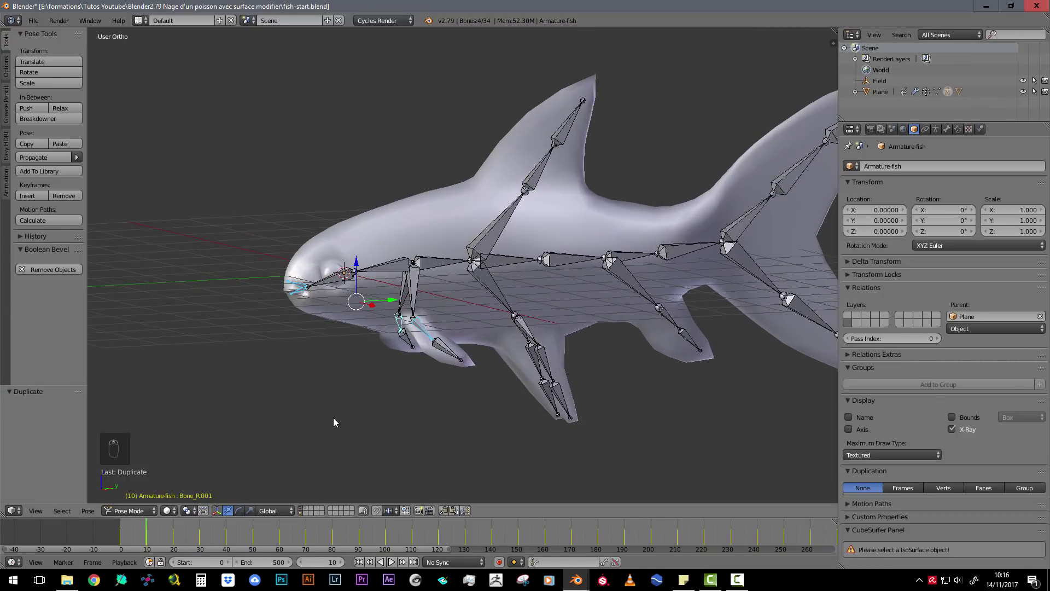
key(alt+a)
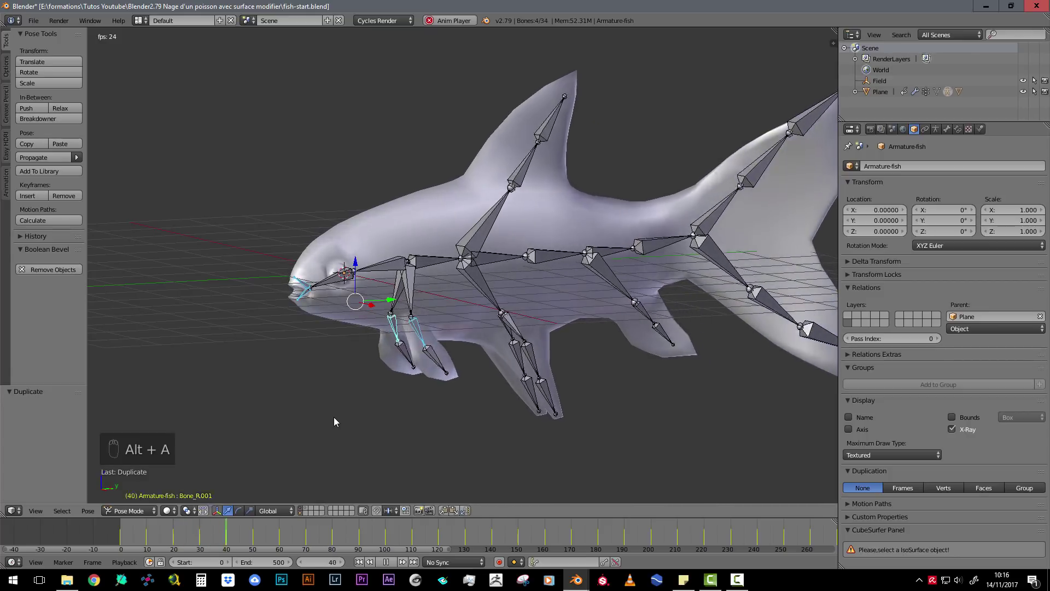
scroll(405, 357, down, 4)
scroll(407, 353, up, 5)
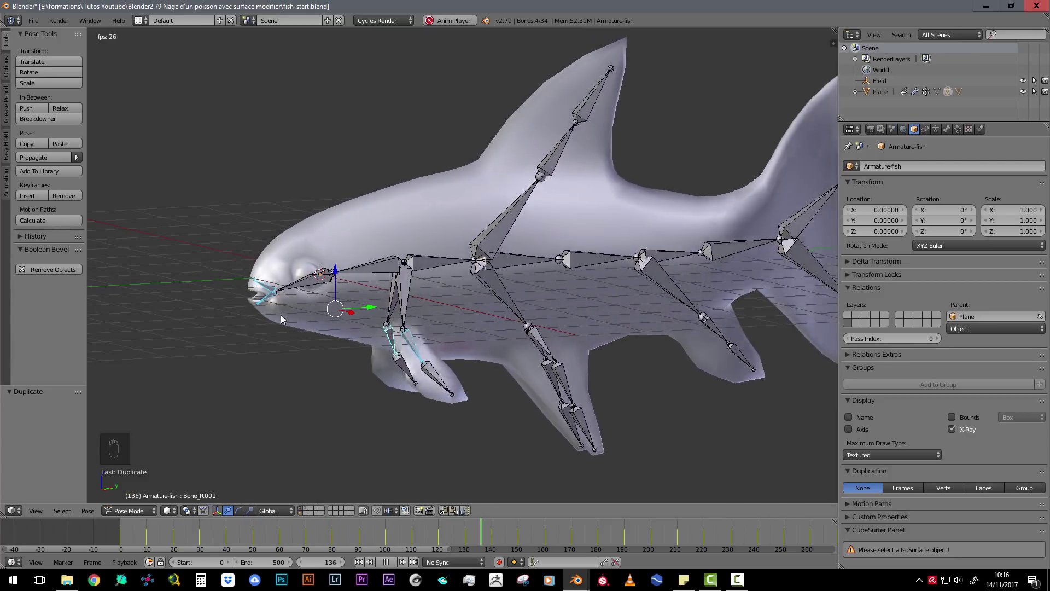
scroll(629, 230, down, 3)
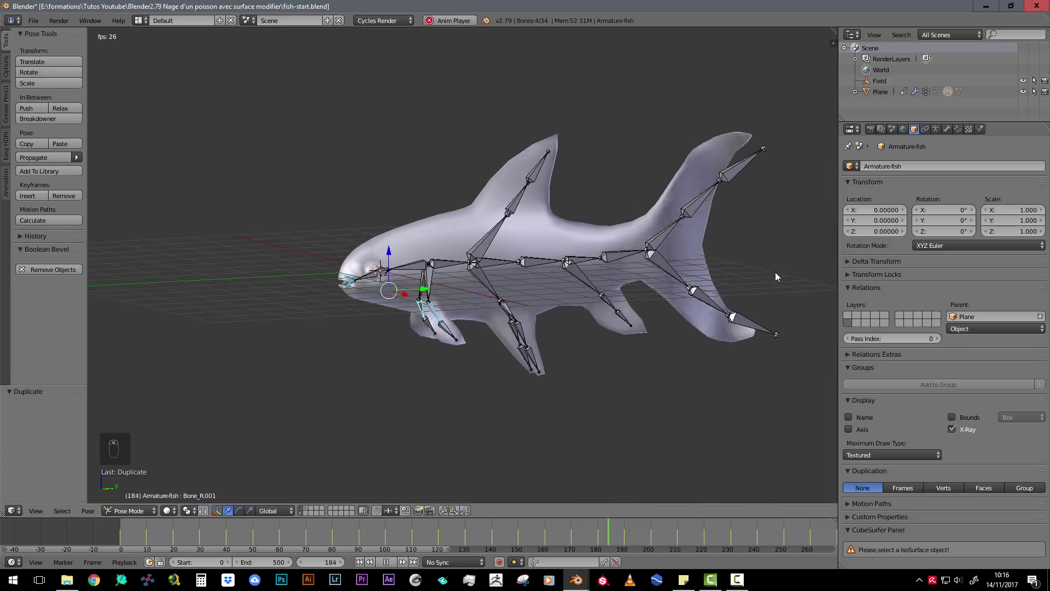
scroll(430, 294, up, 2)
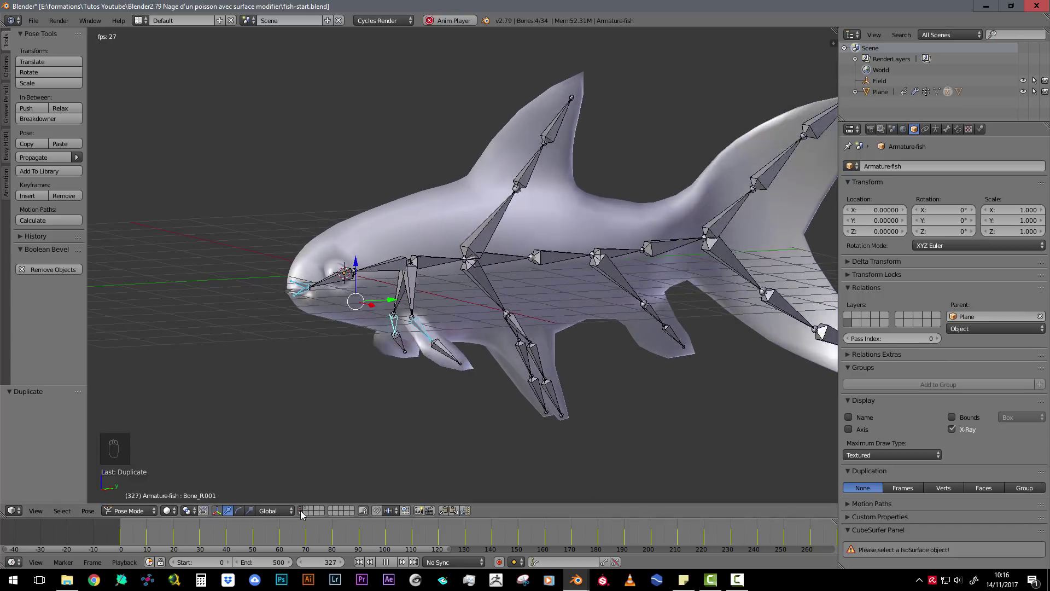
key(ctrl+Tab)
scroll(464, 199, down, 4)
middle_drag(448, 211, 523, 384)
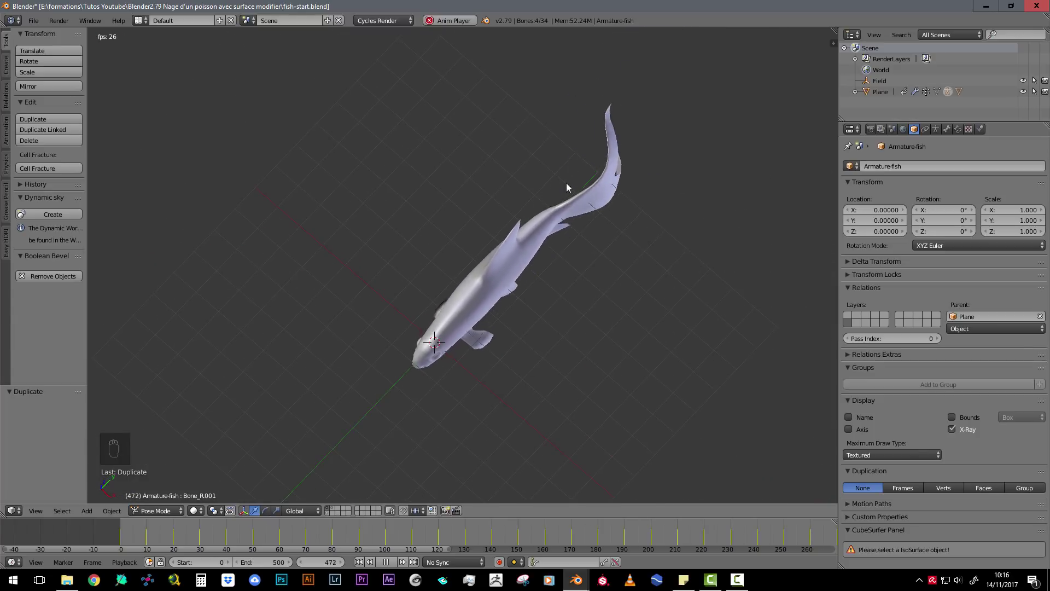
Switch the 3D viewport shading to Material to show the fish's orange scale texture.
middle_drag(675, 264, 451, 280)
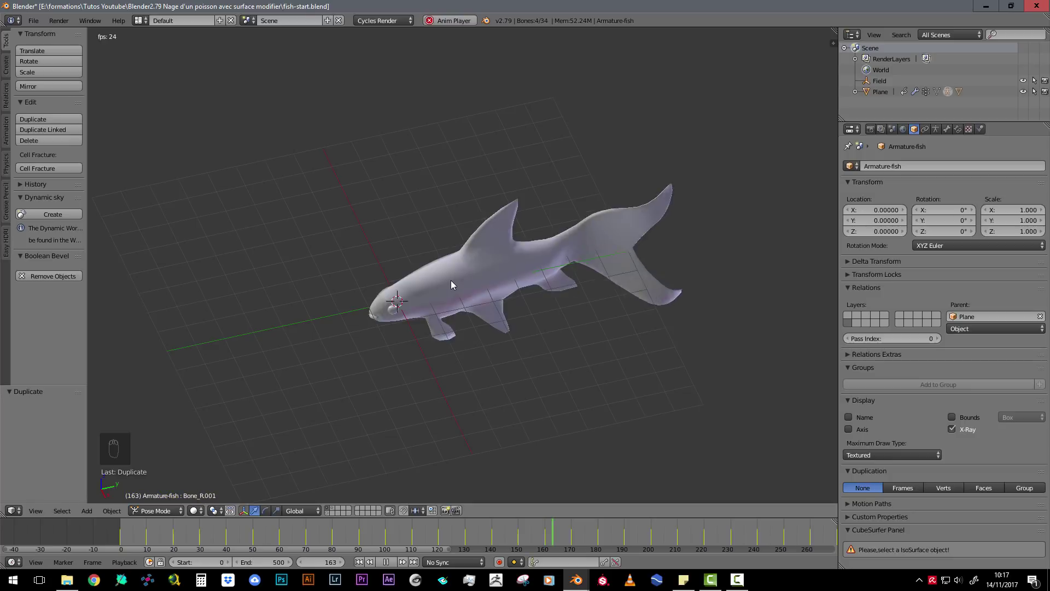
scroll(448, 339, up, 2)
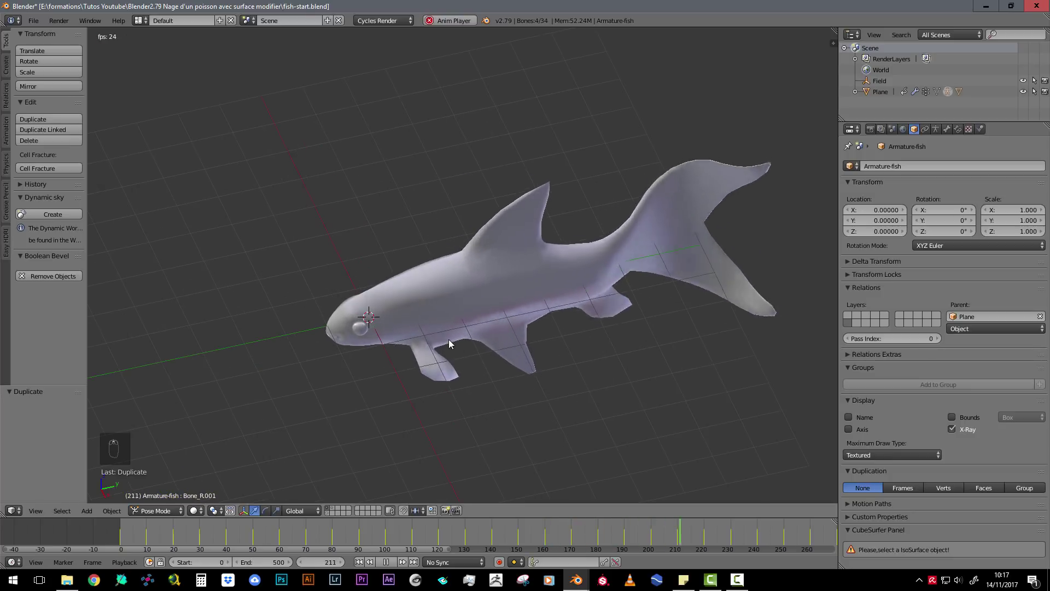
middle_drag(449, 339, 537, 242)
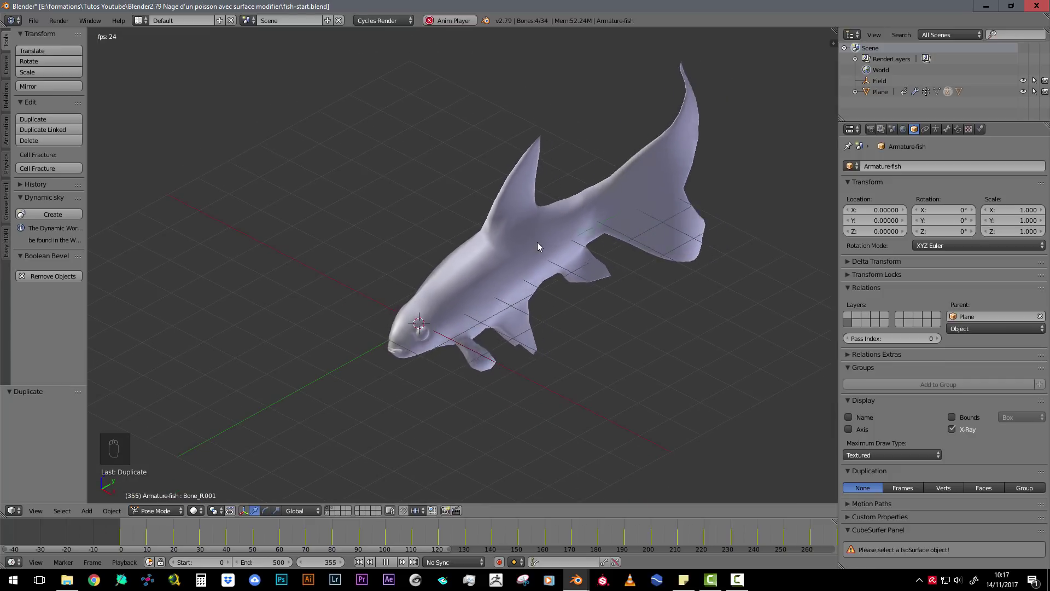
click(196, 510)
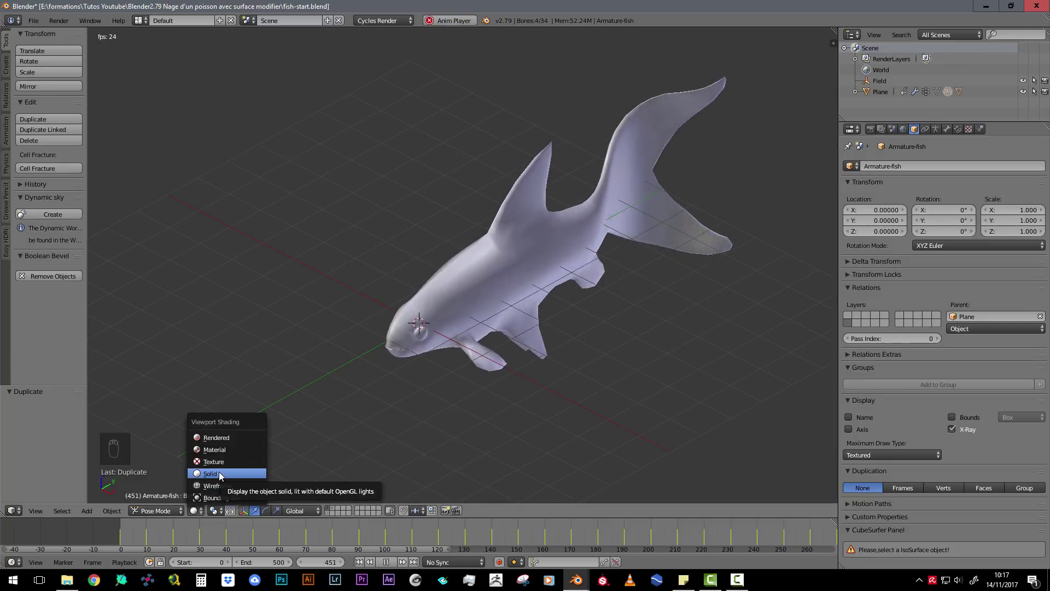
click(214, 450)
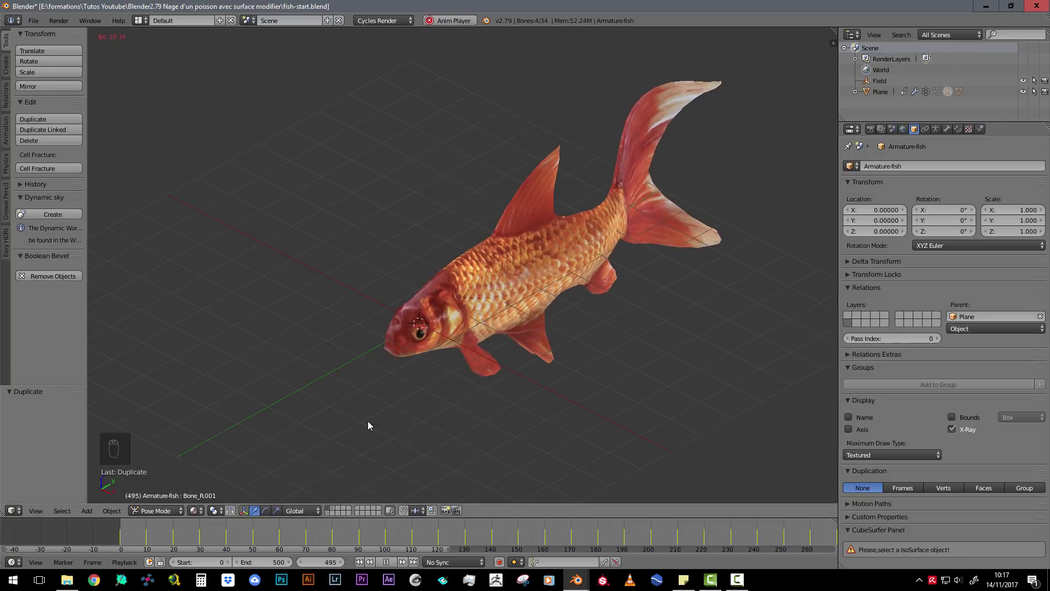